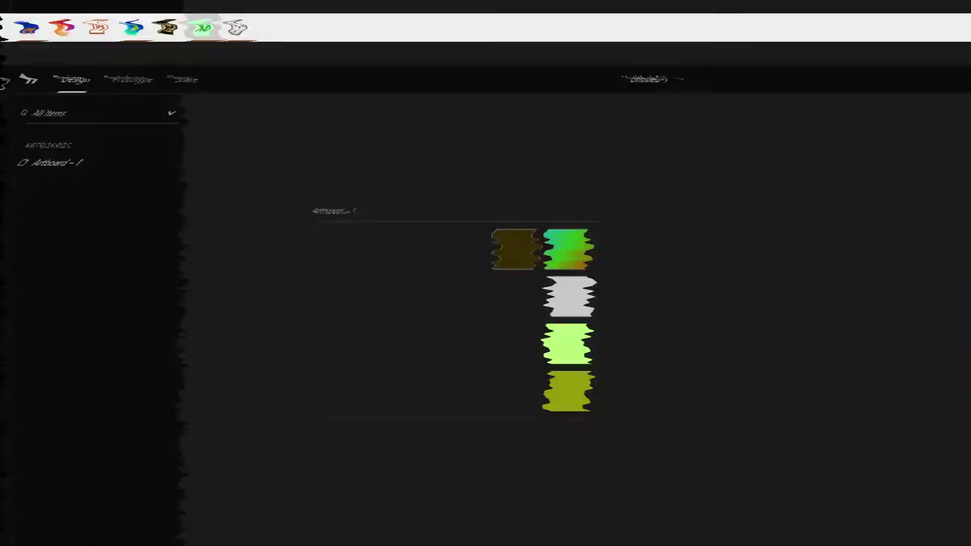
- Draw a borderless header rectangle across the screen top with shadow, 70% opacity and corner radius 12
key(r)
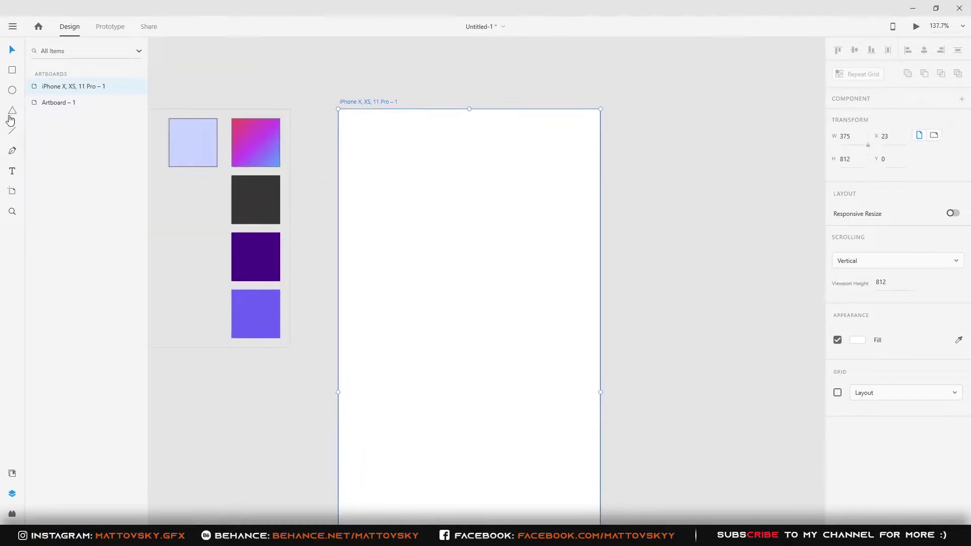
drag(335, 100, 601, 164)
drag(469, 101, 469, 83)
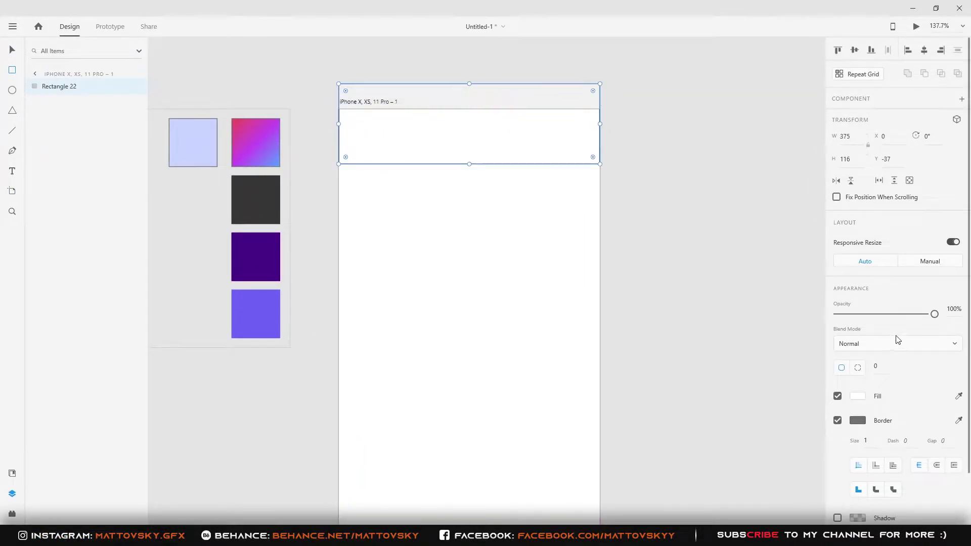
click(837, 420)
click(838, 444)
drag(937, 316, 908, 317)
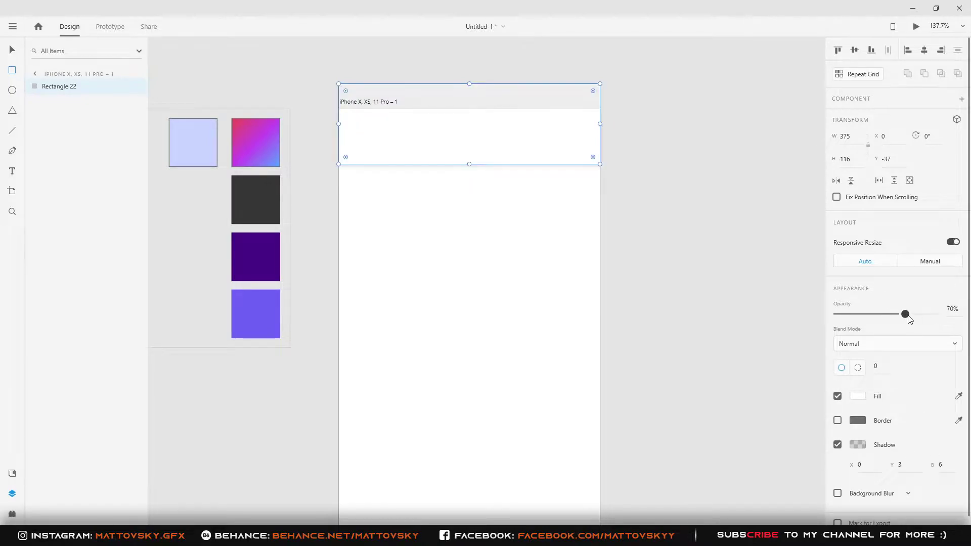
text(12)
key(Return)
click(687, 277)
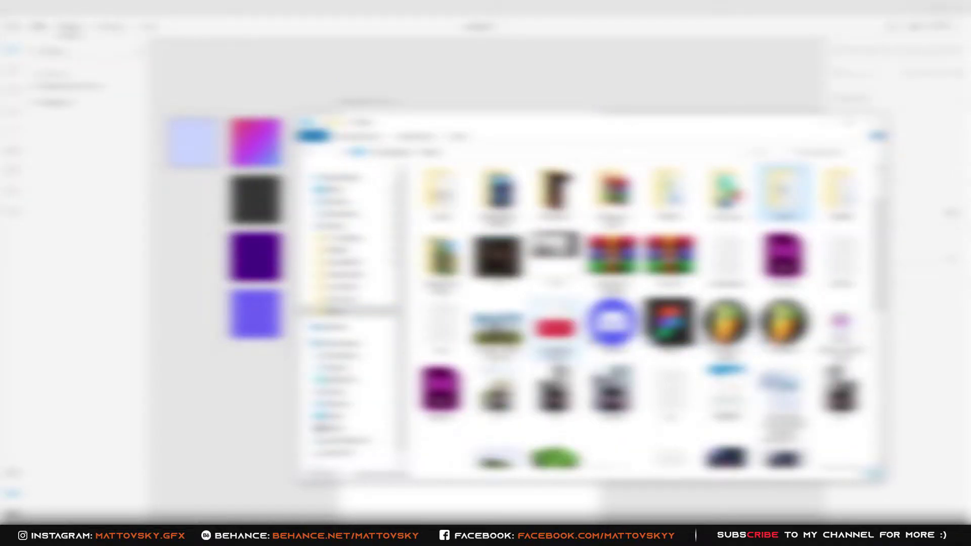
- Place the 9:41 status bar in the header, filled dark grey and aligned within the margins
scroll(653, 316, up, 1)
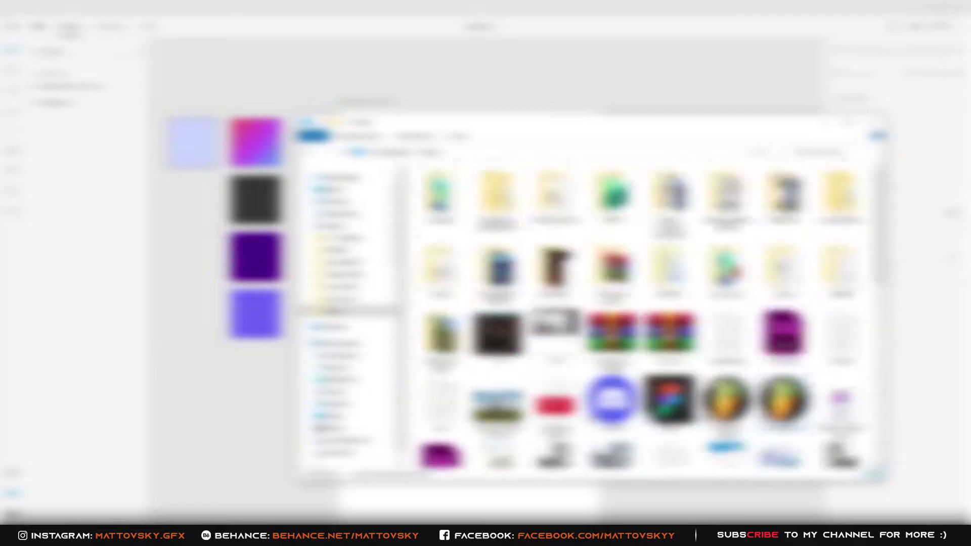
scroll(653, 317, down, 2)
scroll(653, 316, down, 4)
scroll(643, 313, down, 2)
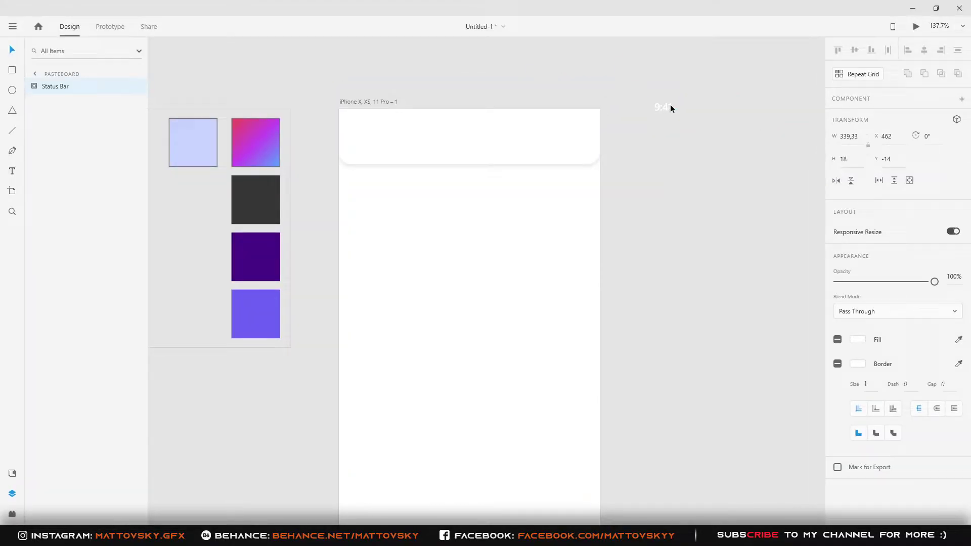
drag(669, 107, 374, 136)
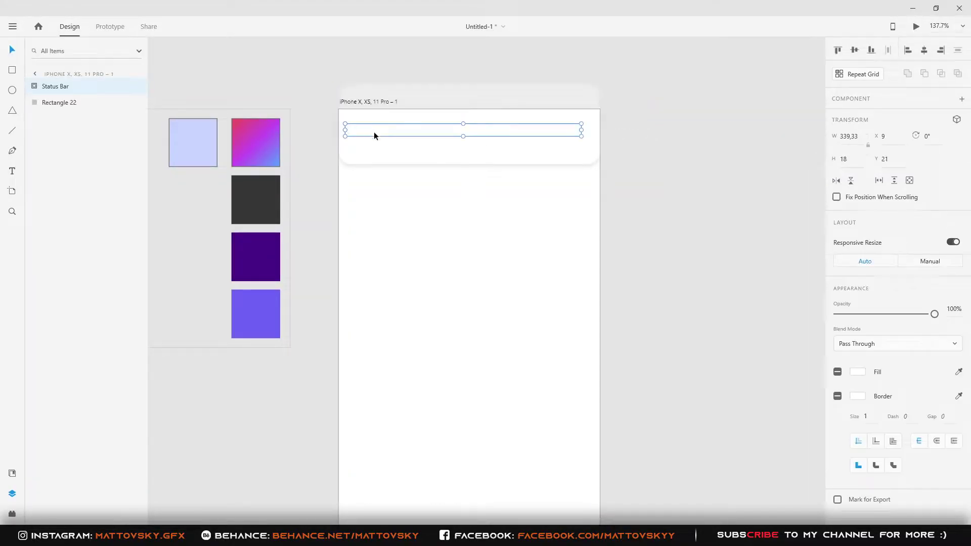
click(858, 372)
click(255, 200)
drag(575, 131, 579, 126)
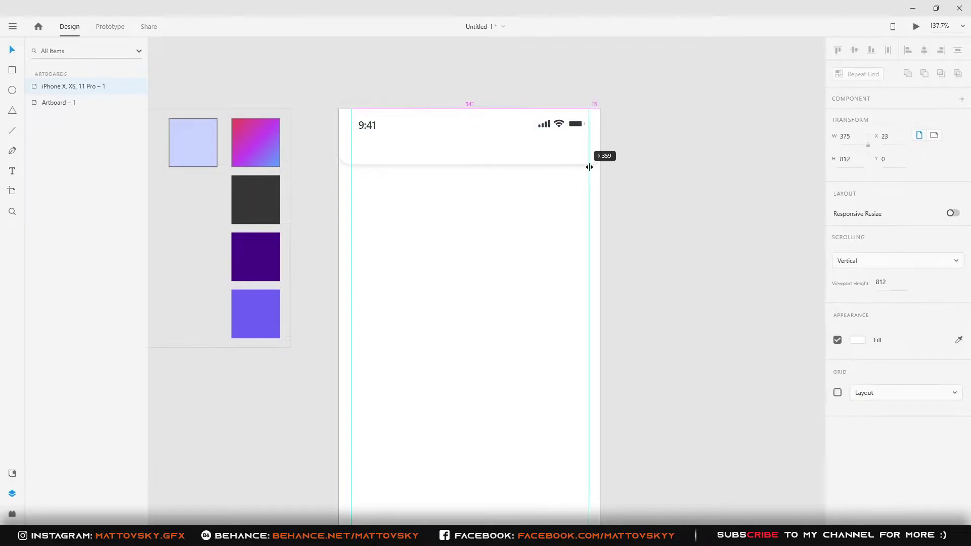
- Draw a small borderless circle at the header's left filled light grey #EBEBEB
click(381, 148)
key(e)
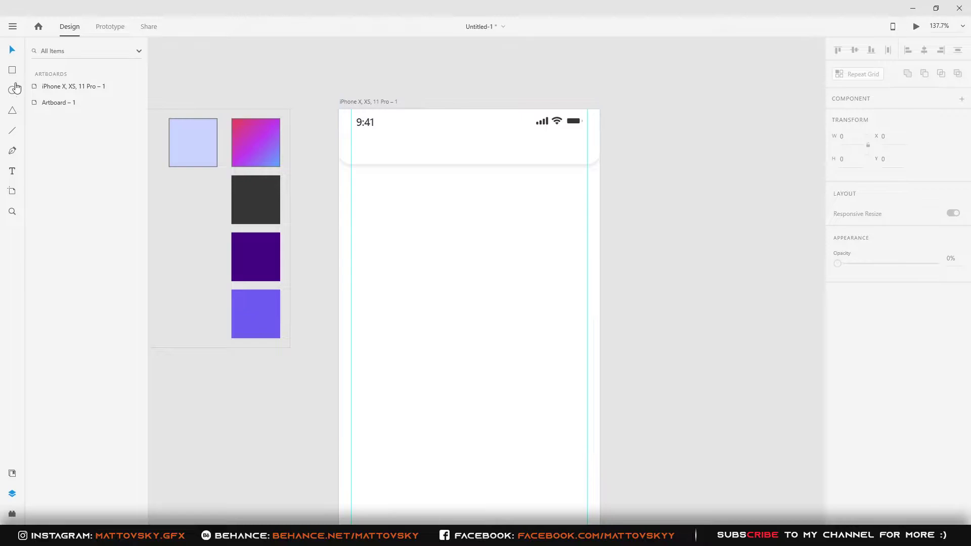
drag(362, 136, 388, 161)
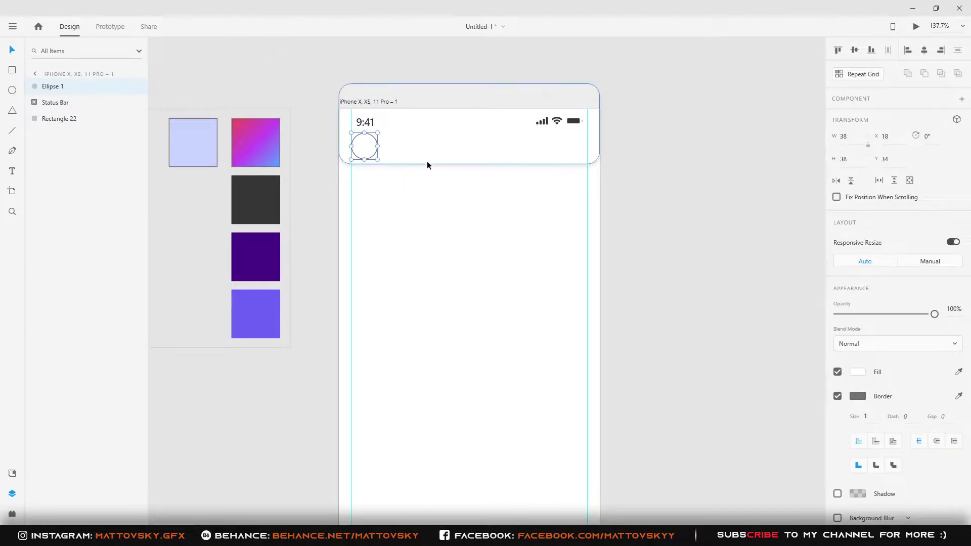
click(838, 396)
click(857, 372)
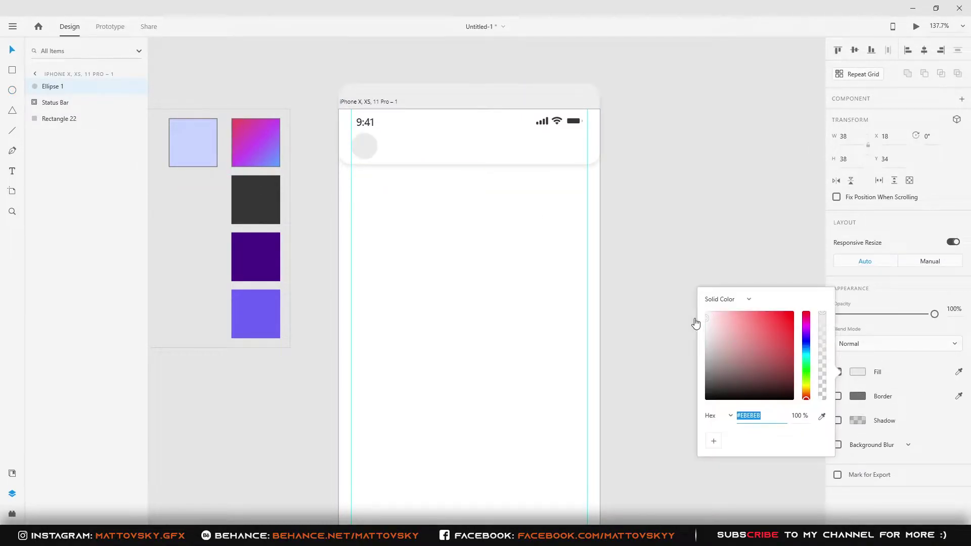
click(441, 208)
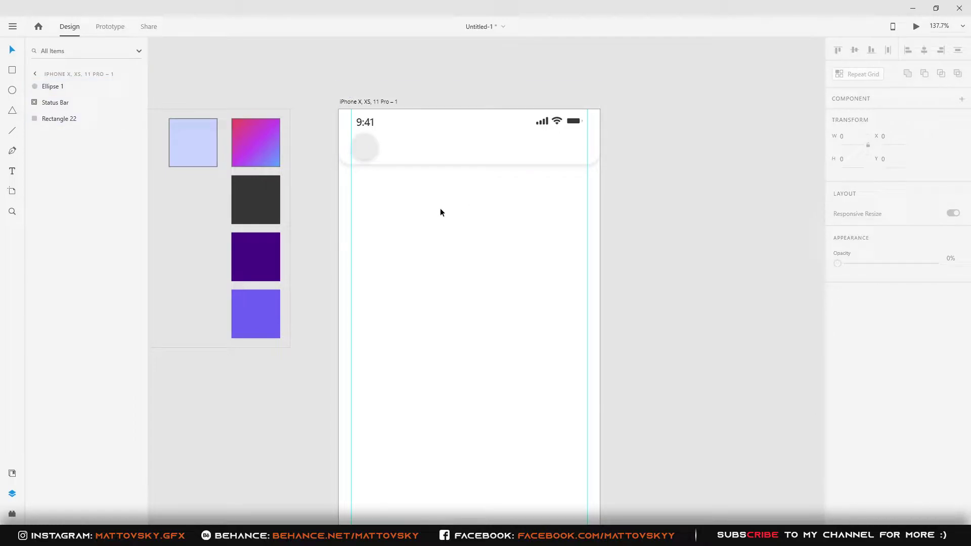
- Add 'MN' initials in Regular weight centred on the grey circle
click(365, 142)
text(MN)
click(910, 334)
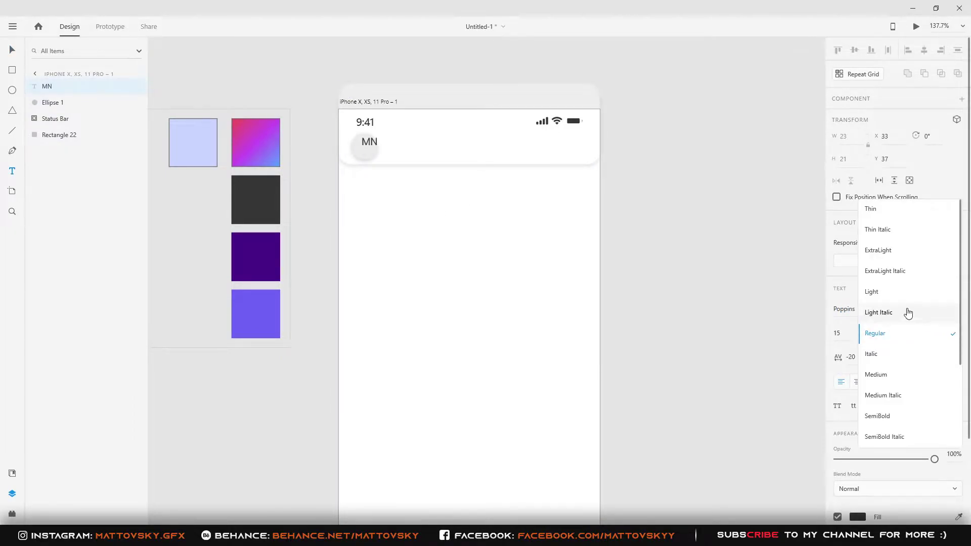
click(900, 291)
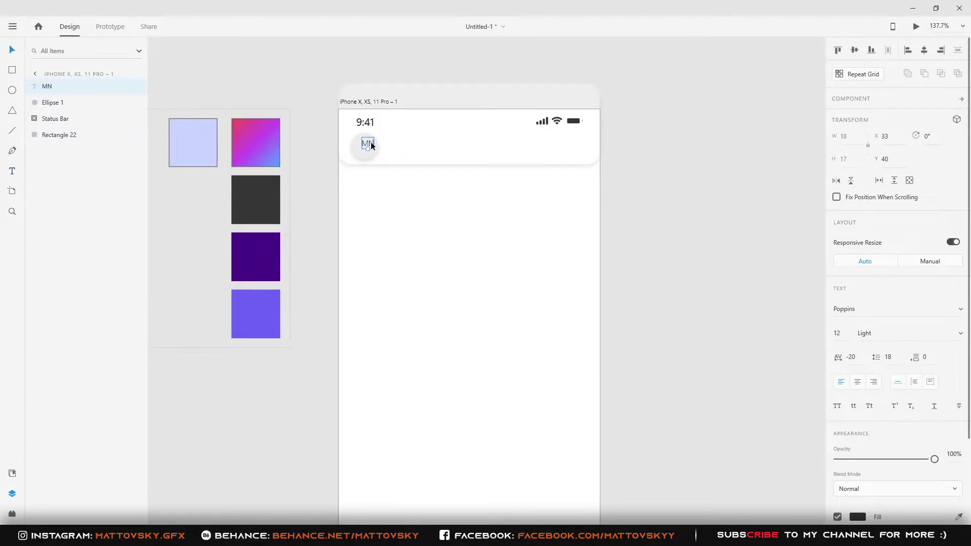
drag(371, 145, 367, 148)
click(910, 333)
click(875, 251)
scroll(364, 147, up, 5)
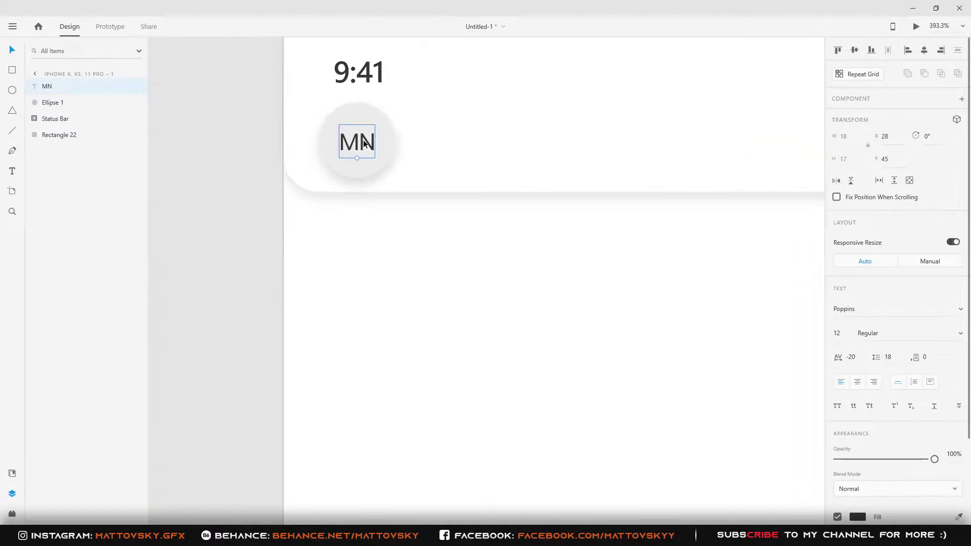
- Draw a small down chevron with the Pen tool beside the avatar circle
click(12, 150)
click(429, 126)
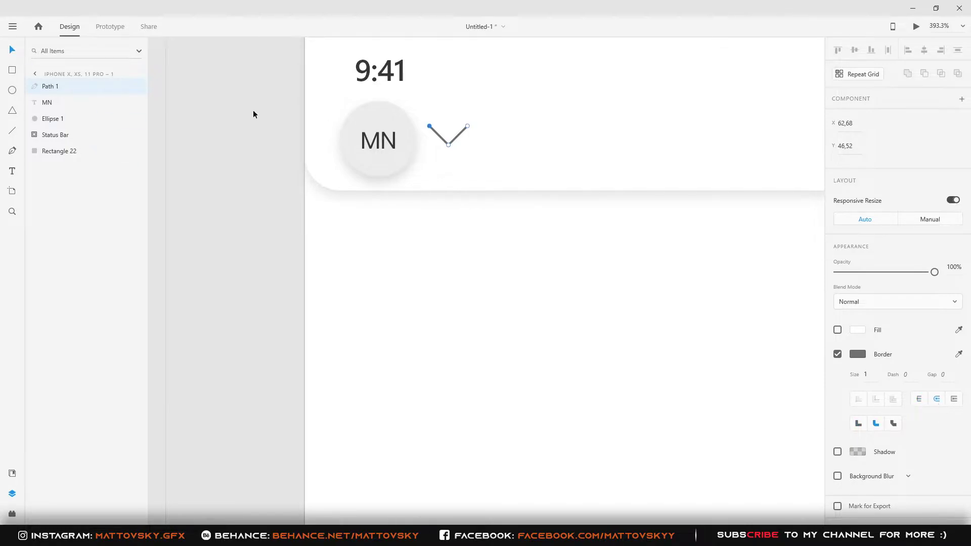
key(Escape)
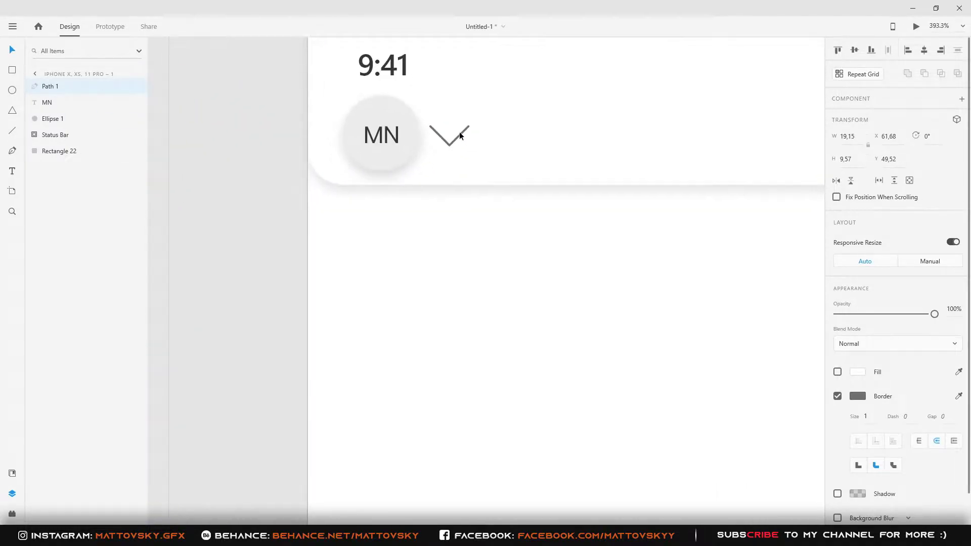
drag(464, 135, 455, 134)
scroll(506, 168, down, 5)
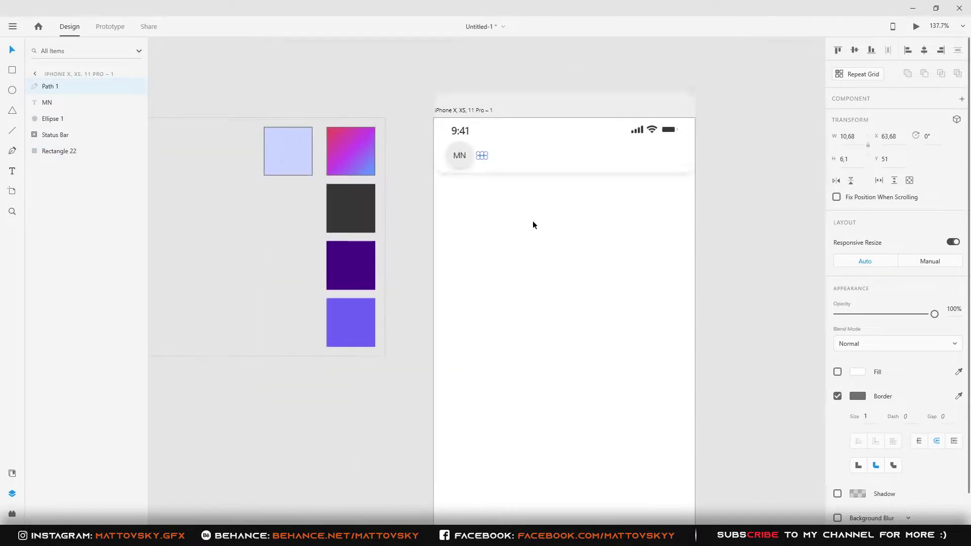
scroll(487, 155, up, 3)
scroll(518, 204, up, 3)
scroll(531, 162, down, 3)
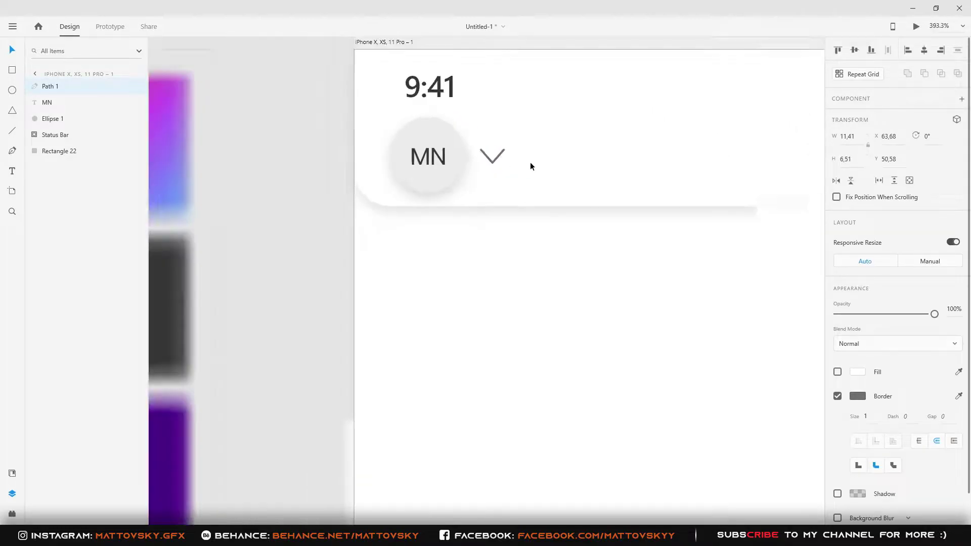
scroll(548, 278, up, 1)
click(551, 282)
scroll(550, 281, down, 3)
scroll(672, 284, up, 3)
- Open the bank app folder in the import browser and show files as large icons
key(ctrl+shift+i)
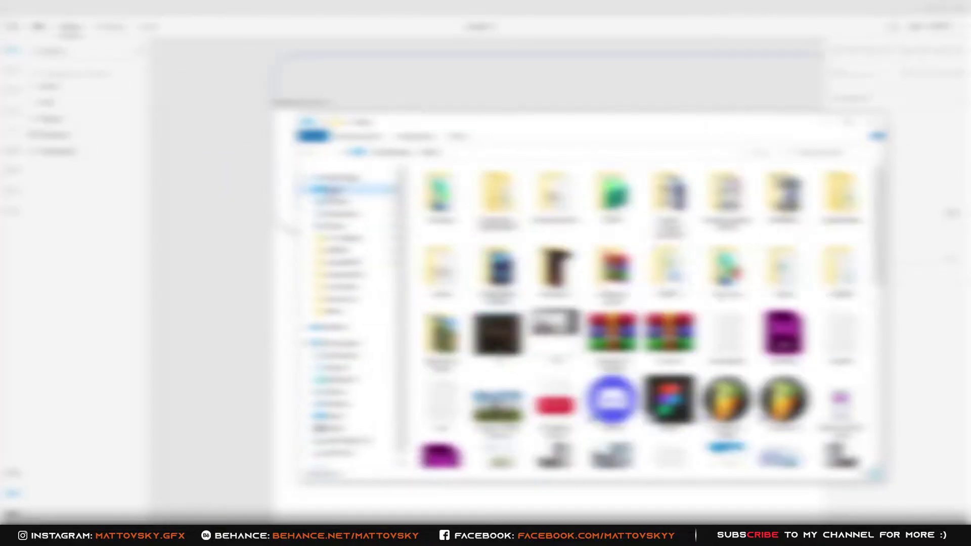
double_click(726, 268)
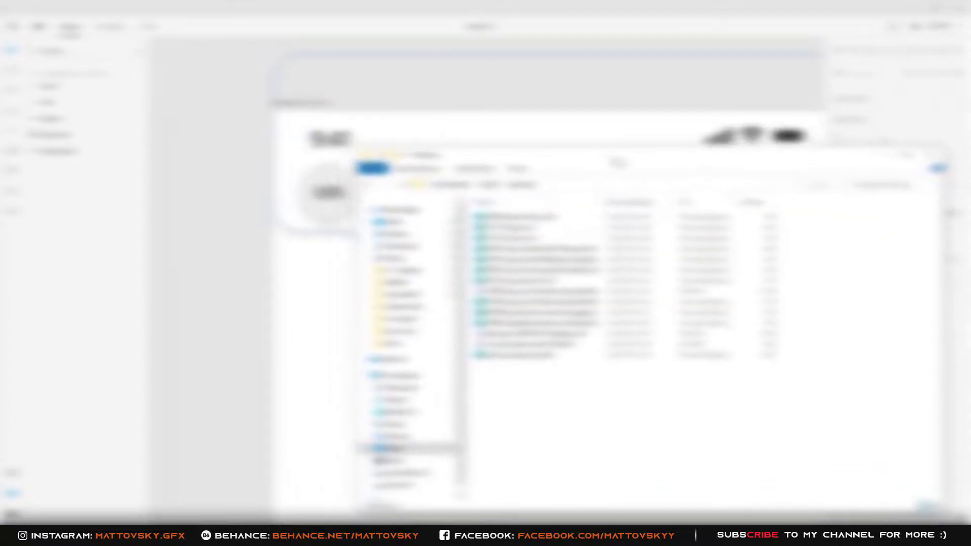
right_click(592, 287)
click(599, 430)
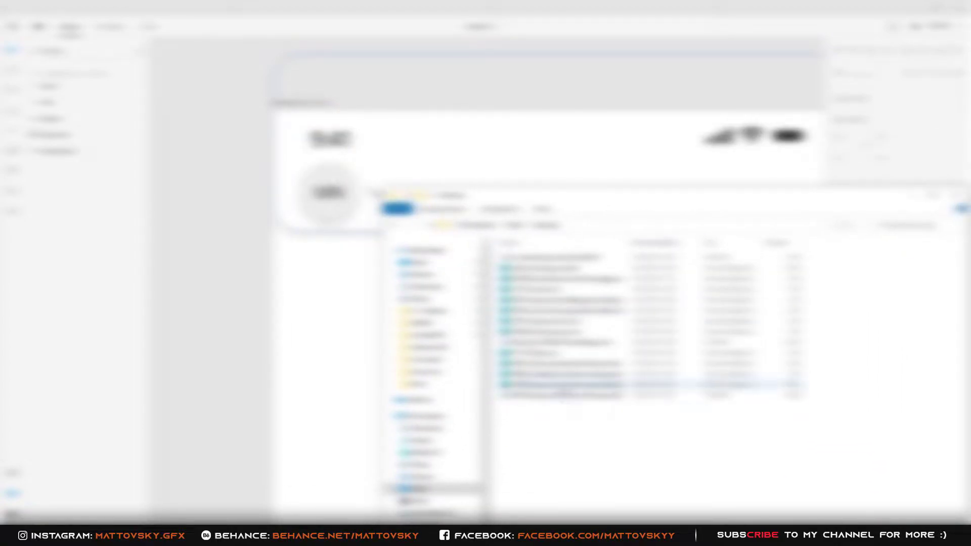
right_click(572, 276)
click(719, 299)
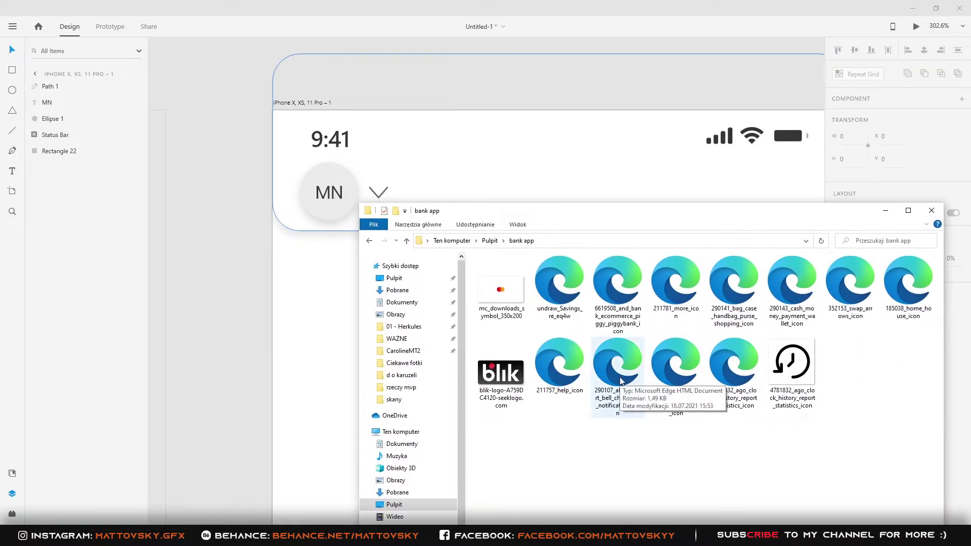
- Drag the bell icon into the header as its own layer
drag(618, 362, 559, 192)
key(ctrl+z)
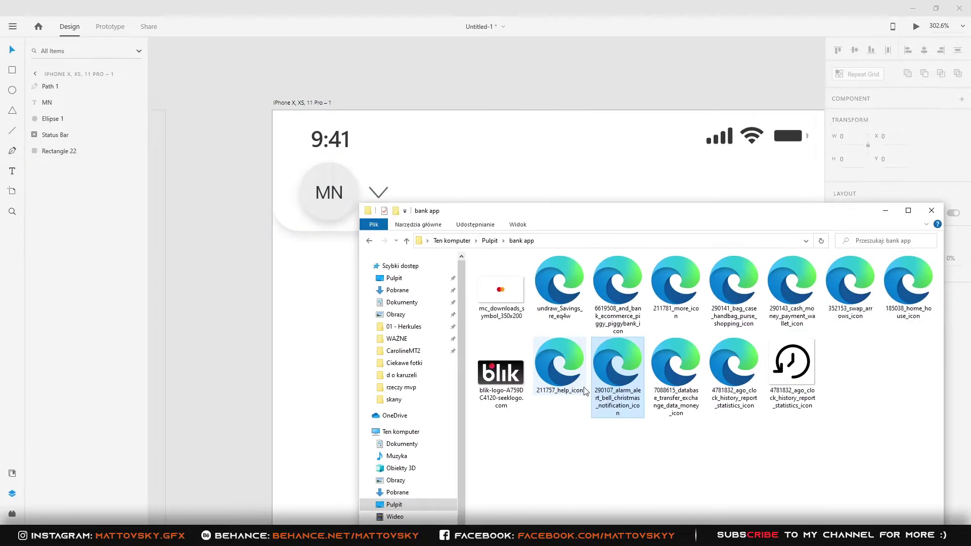
mouse_move(789, 358)
mouse_down()
mouse_move(308, 395)
mouse_move(628, 170)
mouse_up()
- Move the bell to the header's right edge and make it dark grey
scroll(625, 172, right, 5)
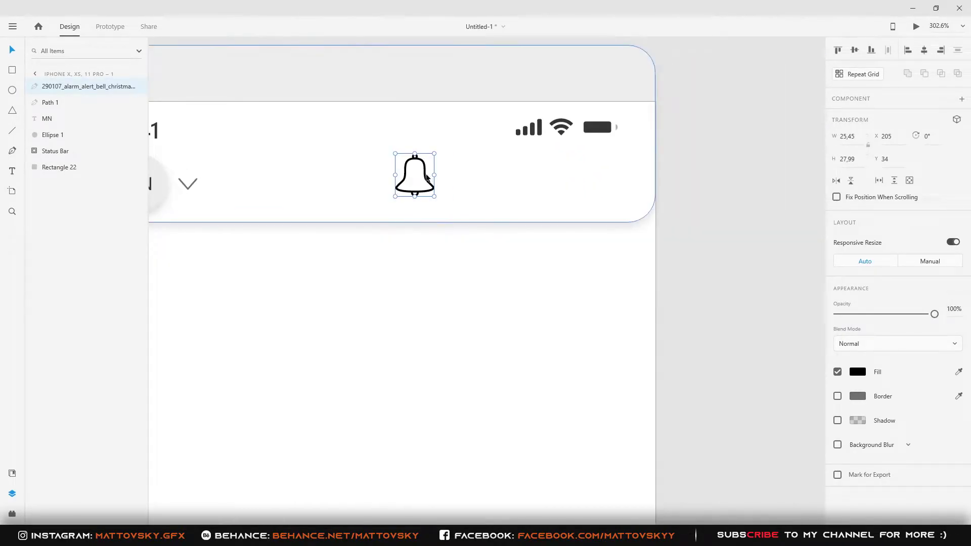
drag(414, 178, 602, 182)
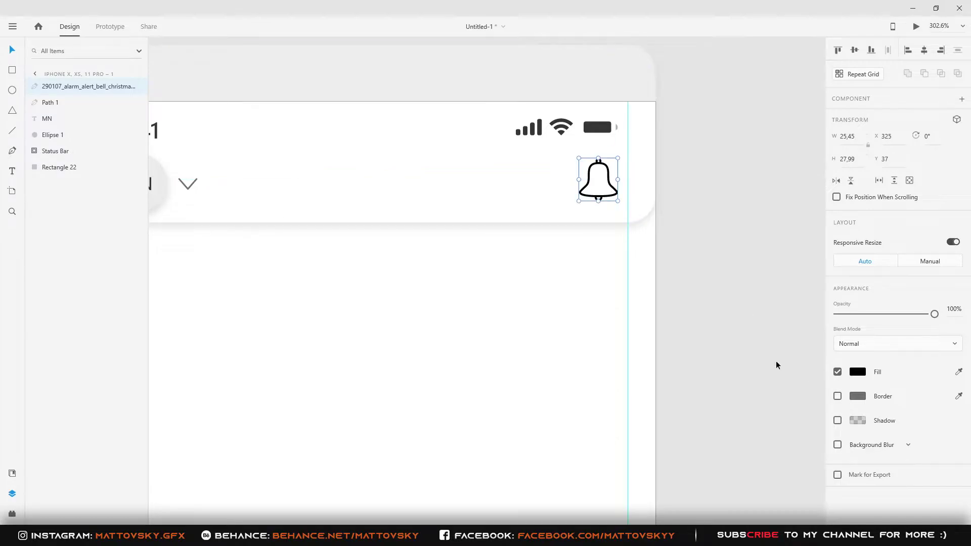
click(858, 372)
click(307, 307)
- Draw a small red #FF0000 badge circle on the bell's top-right
key(e)
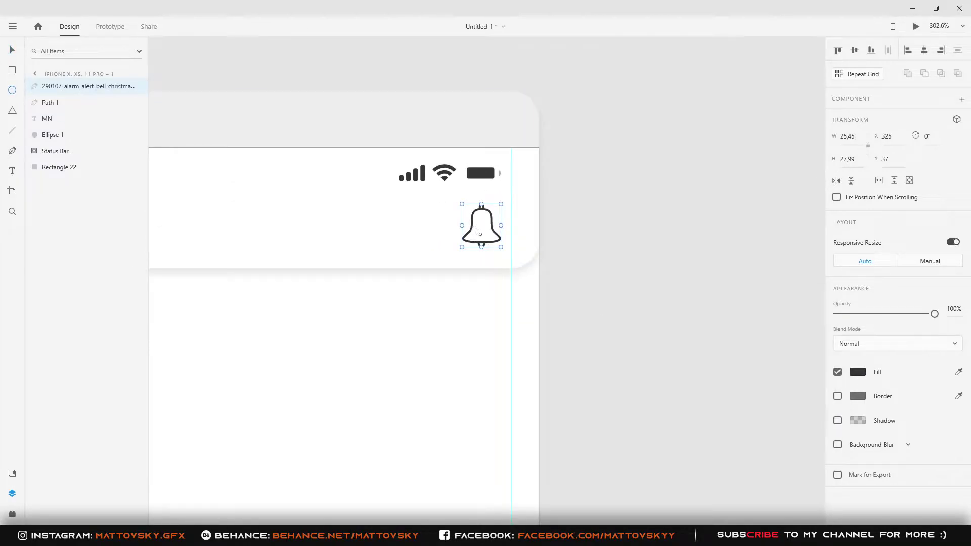
mouse_move(438, 231)
mouse_down()
mouse_move(458, 247)
mouse_move(492, 225)
mouse_up()
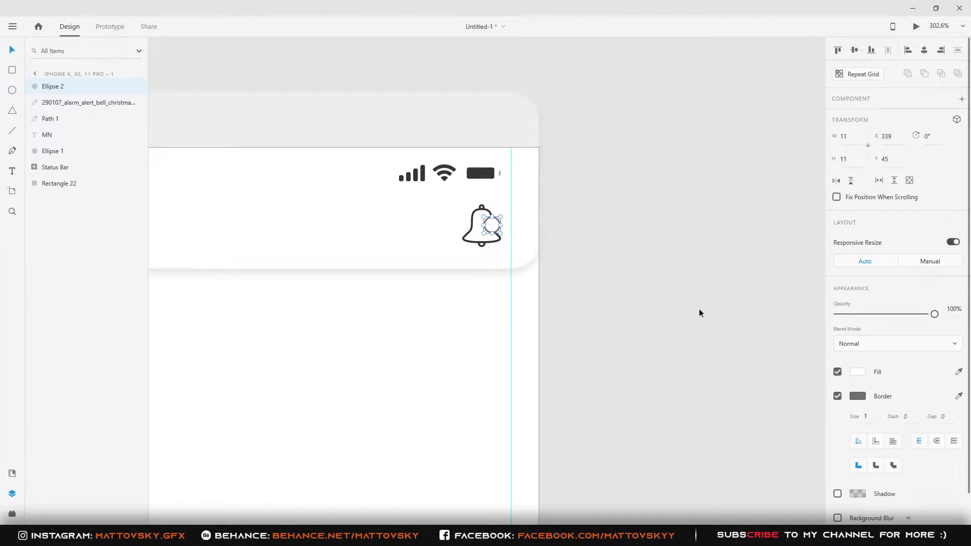
click(858, 372)
text(FF0000)
key(Return)
key(Escape)
- Add a white '5' at font size 6 on the red badge and align it to the dot
key(t)
click(494, 218)
text(5)
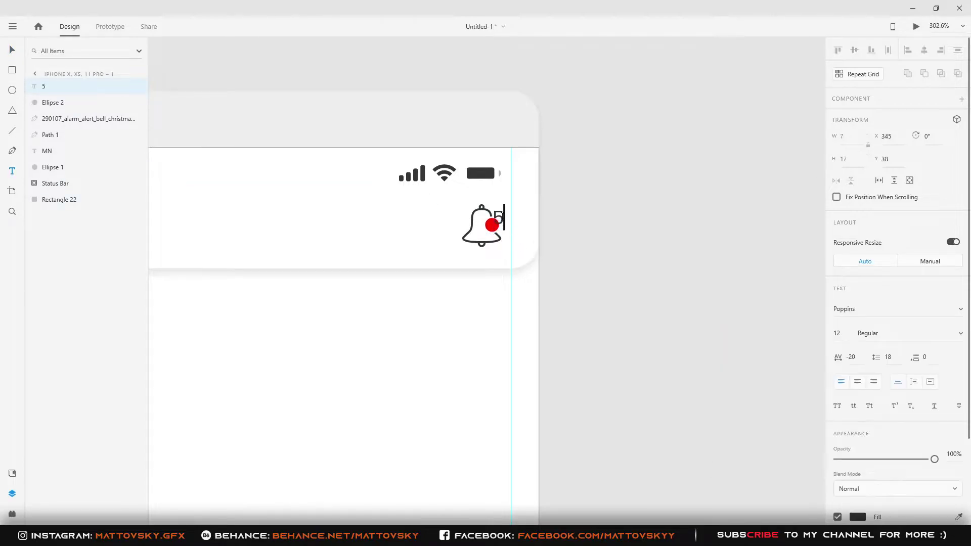
click(858, 517)
text(FFFFFF)
key(Return)
double_click(837, 333)
text(6)
key(Return)
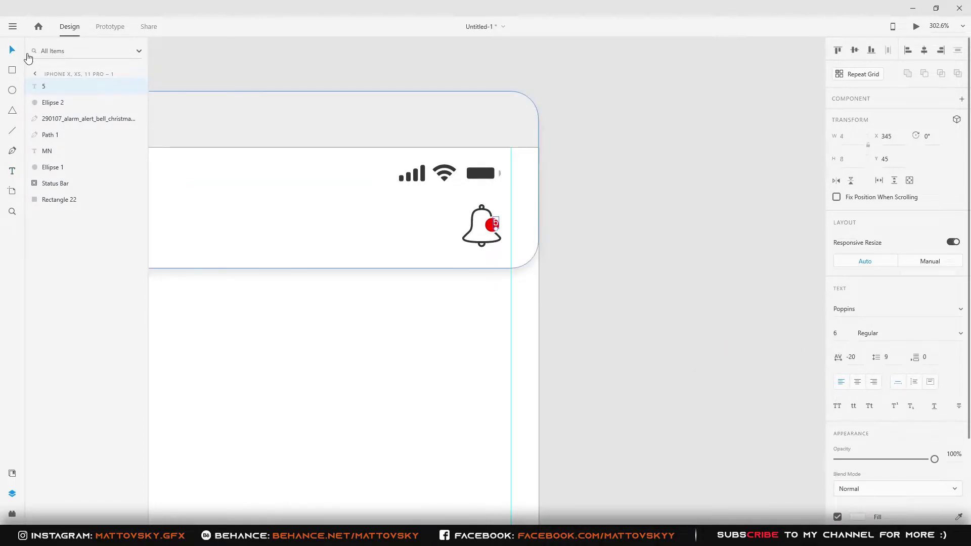
scroll(418, 221, up, 4)
shift+click(575, 247)
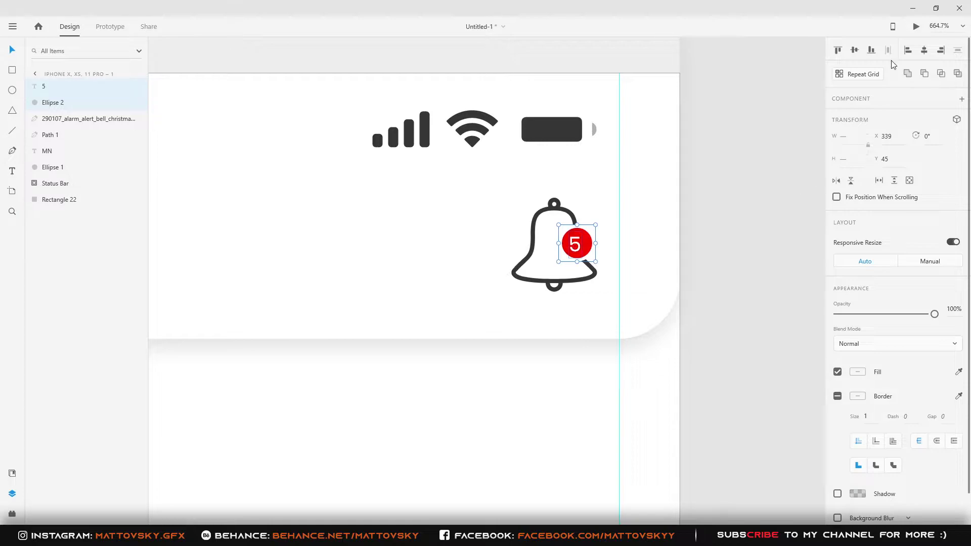
drag(579, 246, 577, 245)
- Centre the 5 on its badge, then add a dark grey help icon about 27 px beside the bell
click(927, 52)
scroll(477, 401, down, 3)
scroll(477, 402, up, 2)
drag(559, 364, 321, 226)
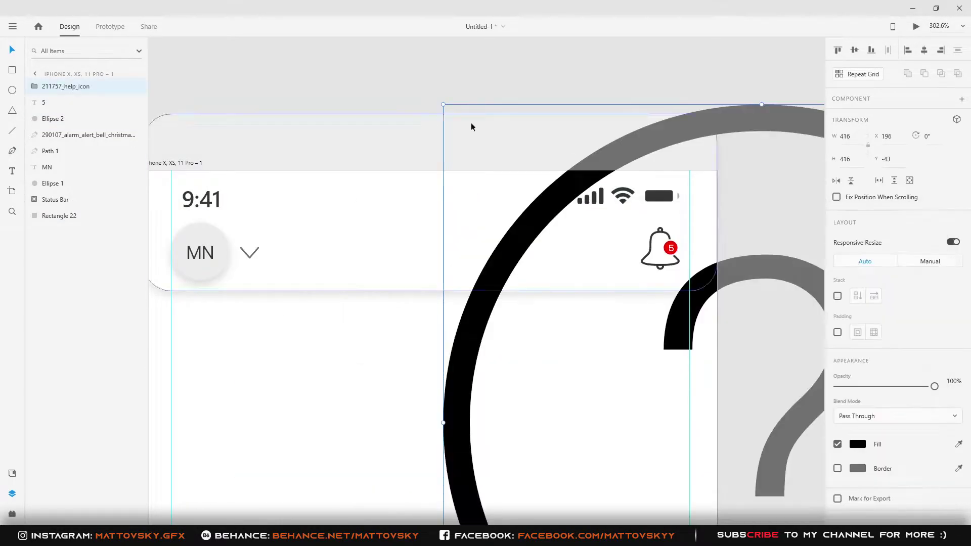
drag(617, 440, 646, 182)
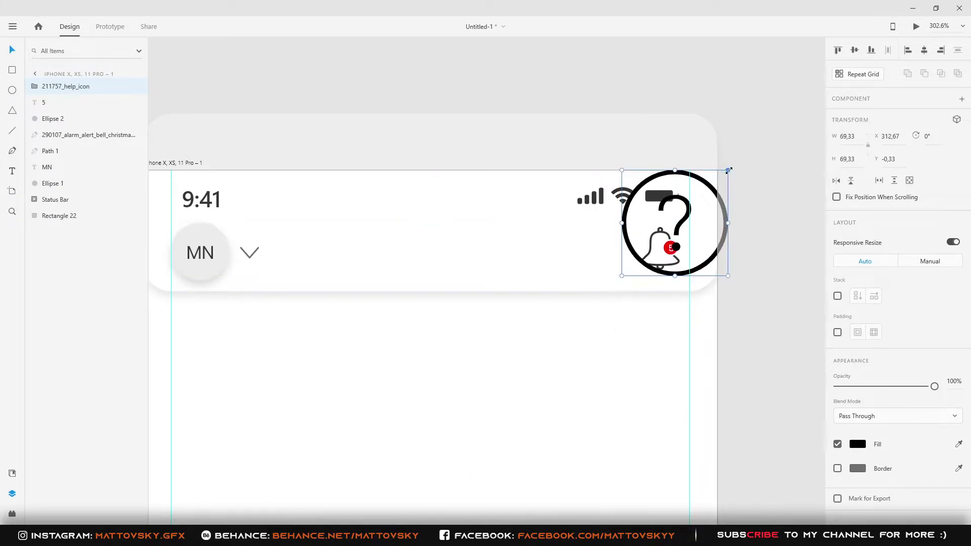
mouse_move(723, 171)
mouse_down()
mouse_move(660, 234)
mouse_move(592, 251)
mouse_up()
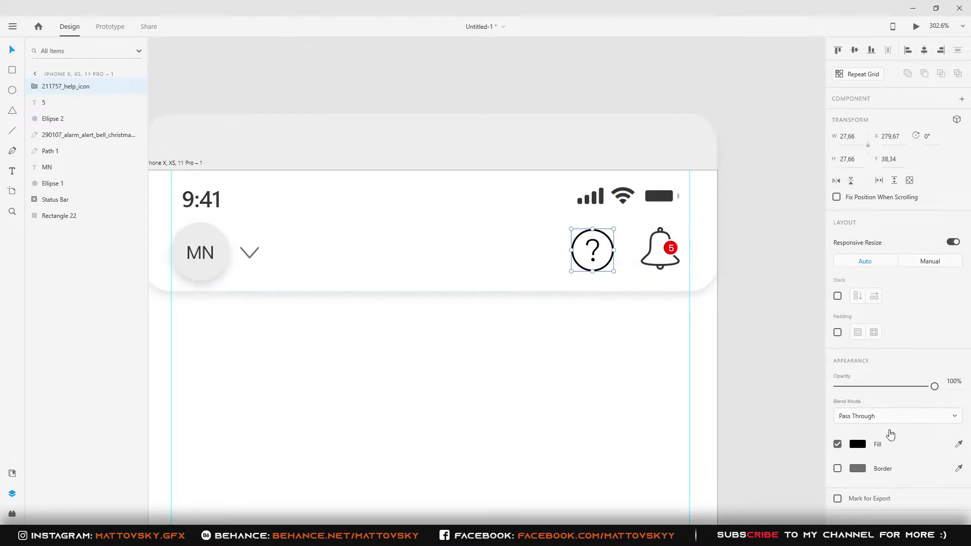
click(857, 444)
scroll(612, 295, down, 3)
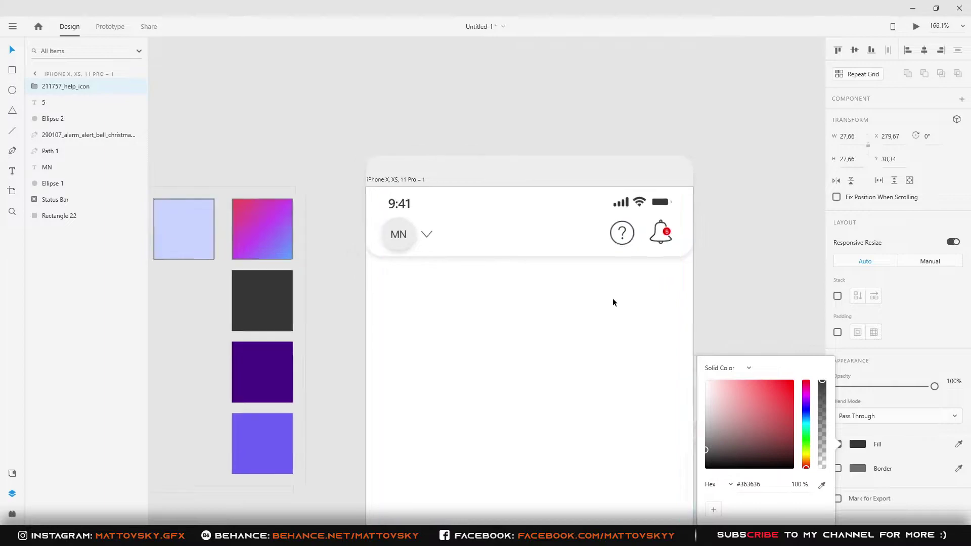
click(612, 302)
scroll(590, 332, down, 2)
- Draw a borderless card rectangle below the header with a linear gradient fill
mouse_move(354, 177)
mouse_down()
mouse_move(660, 309)
mouse_move(653, 328)
mouse_up()
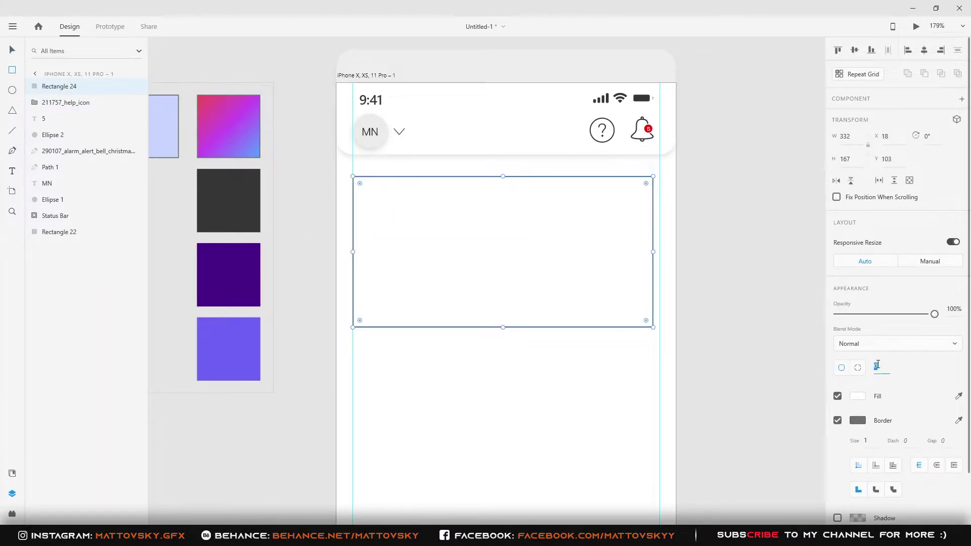
click(838, 420)
click(858, 396)
click(726, 315)
click(726, 329)
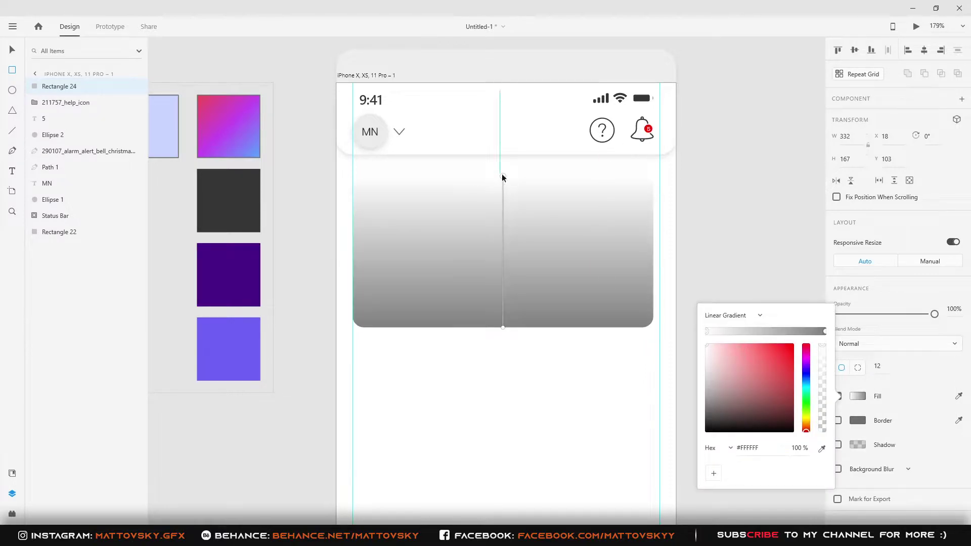
- Run the card gradient diagonally from pink through purple to blue
drag(503, 177, 358, 180)
drag(512, 330, 650, 322)
click(822, 449)
click(202, 104)
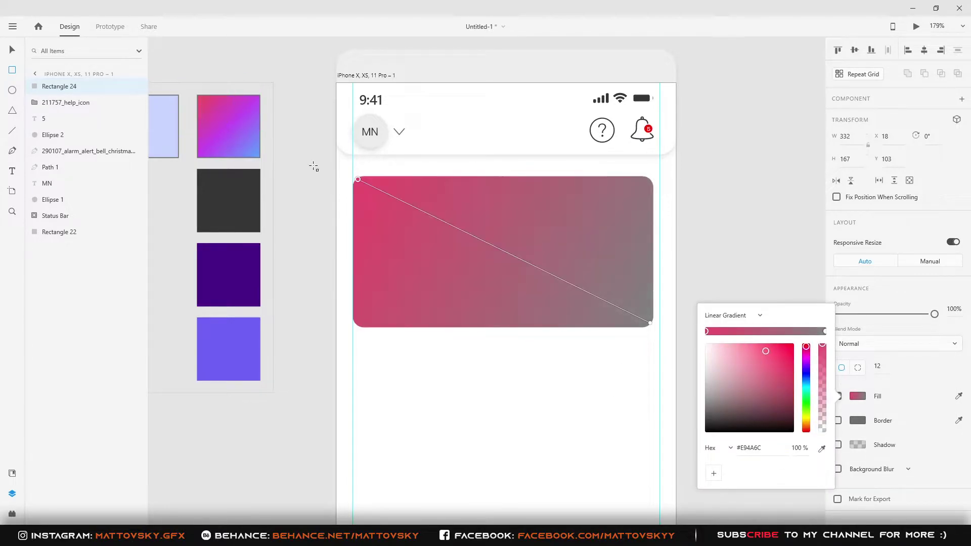
click(255, 154)
click(768, 332)
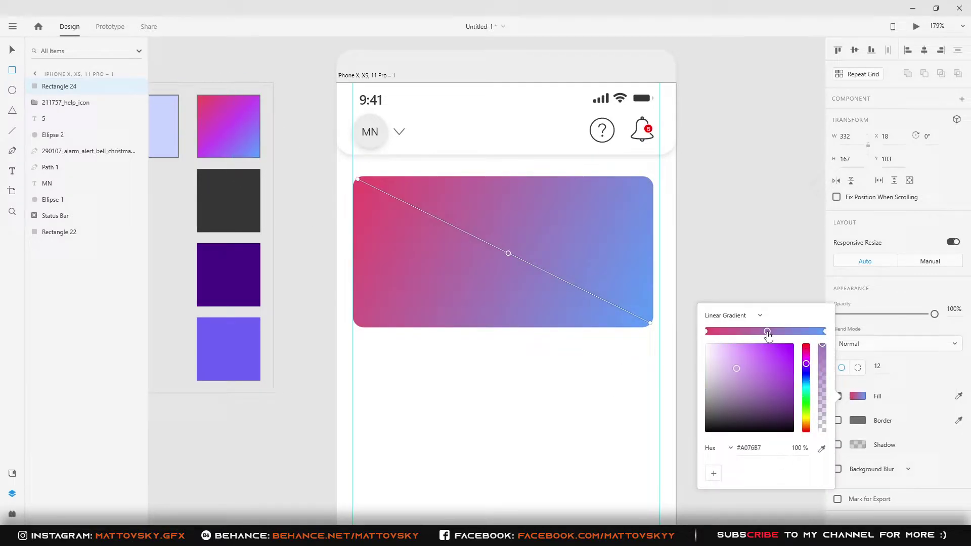
click(229, 130)
key(Escape)
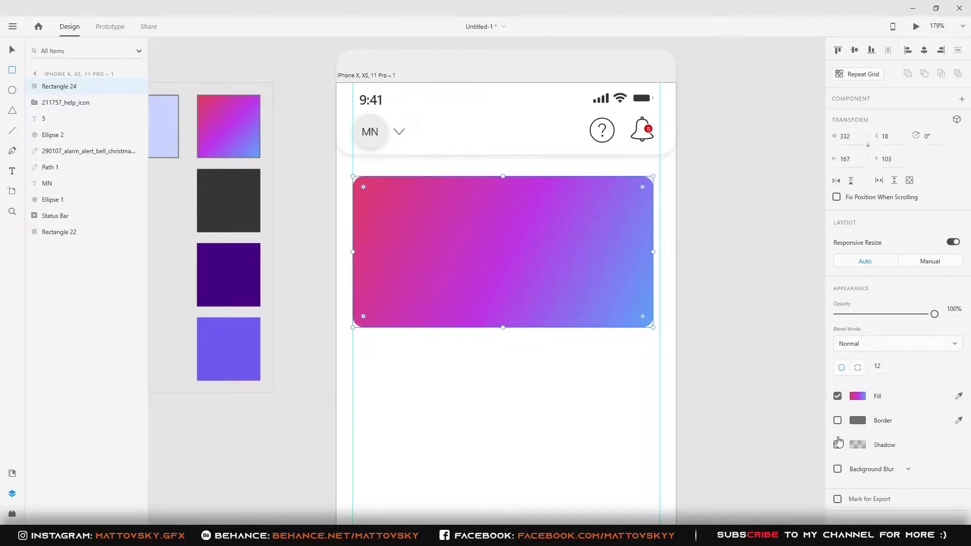
- Give the card a semi-transparent white border and a purple shadow at 44% opacity
click(858, 420)
click(876, 471)
scroll(940, 471, down, 2)
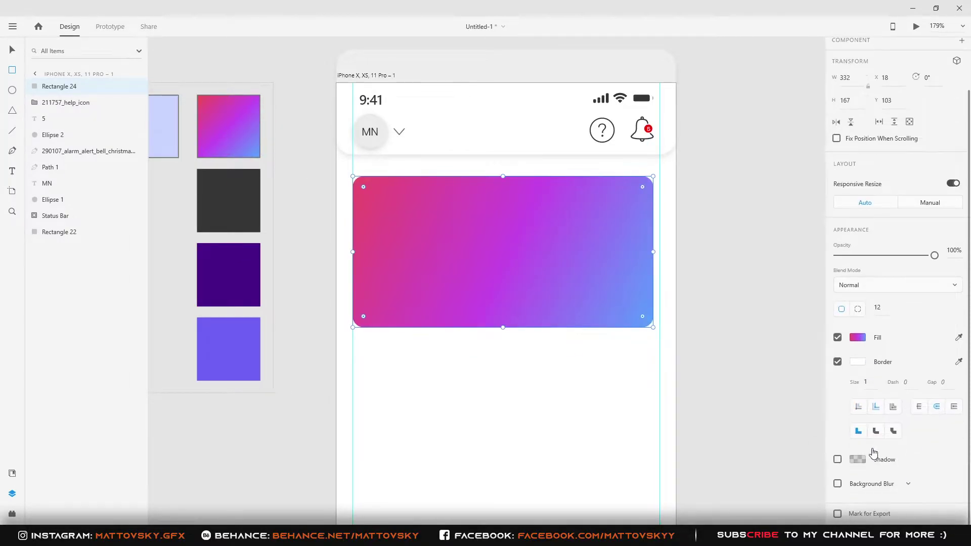
click(837, 459)
click(858, 435)
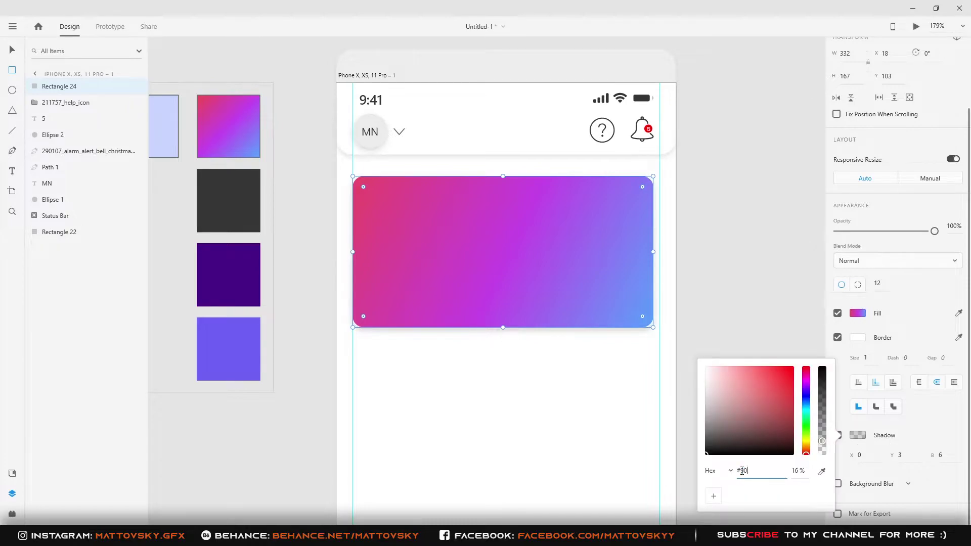
double_click(797, 471)
text(44)
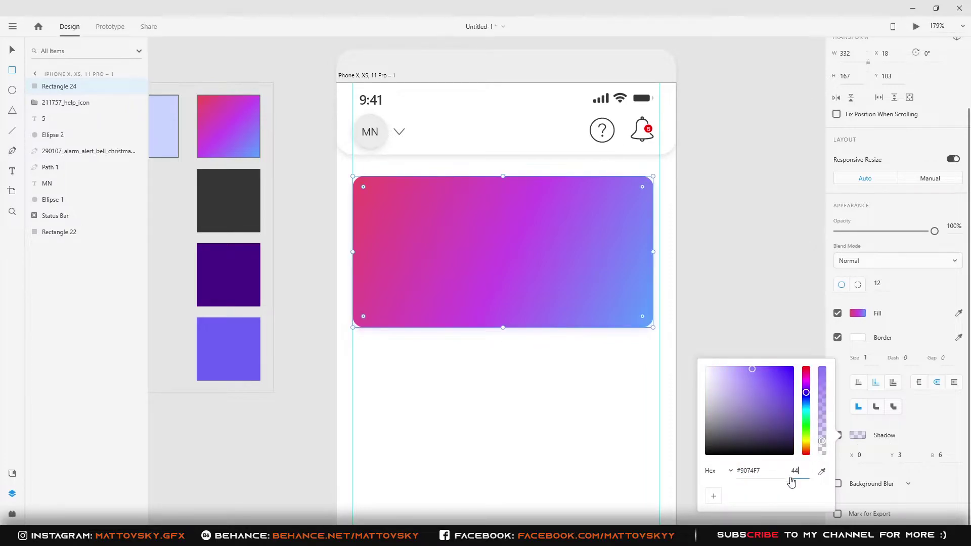
key(Return)
click(723, 419)
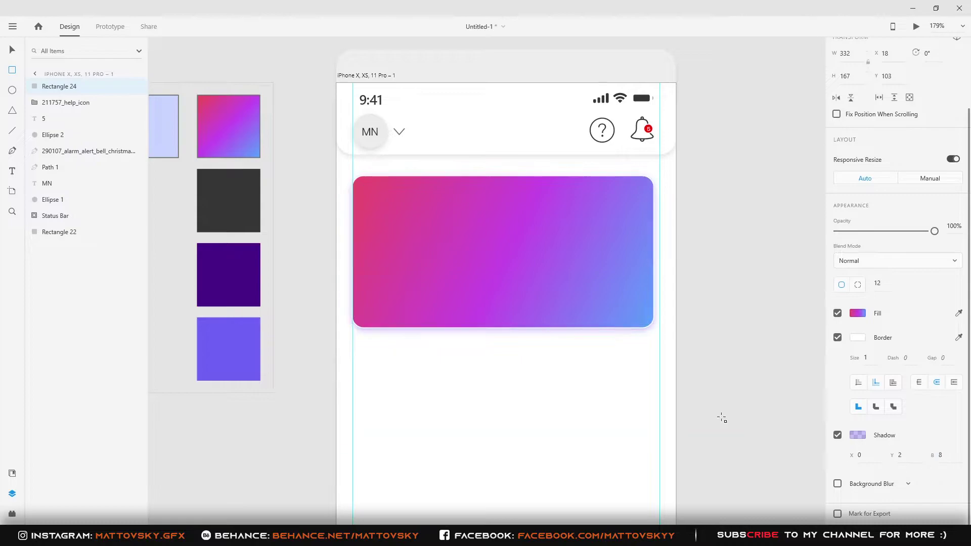
click(858, 337)
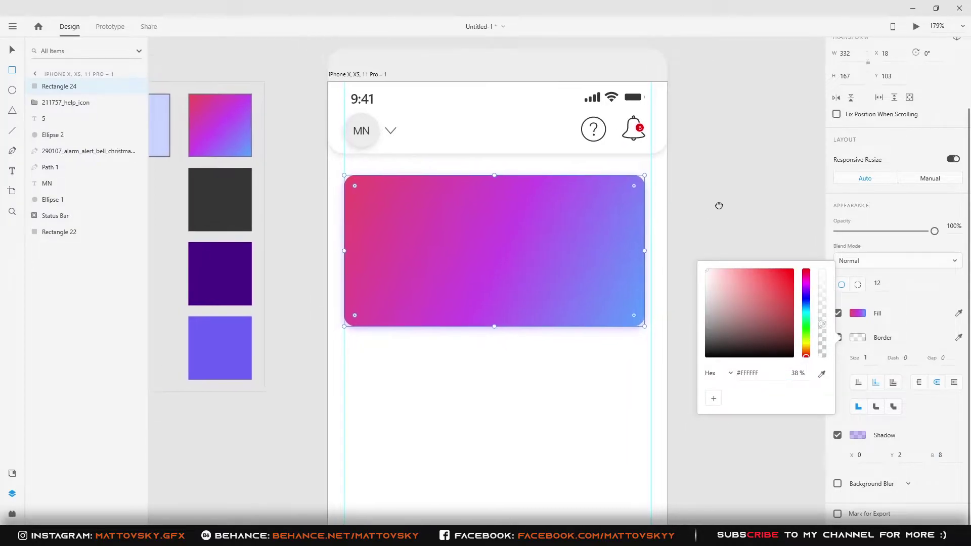
click(739, 214)
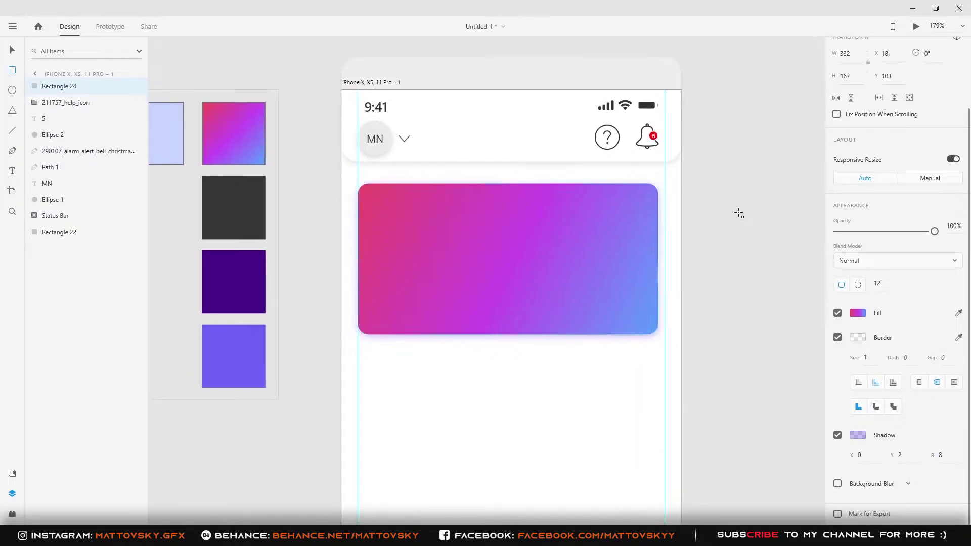
click(12, 173)
click(420, 232)
text(KONTO DLA MŁODYCH)
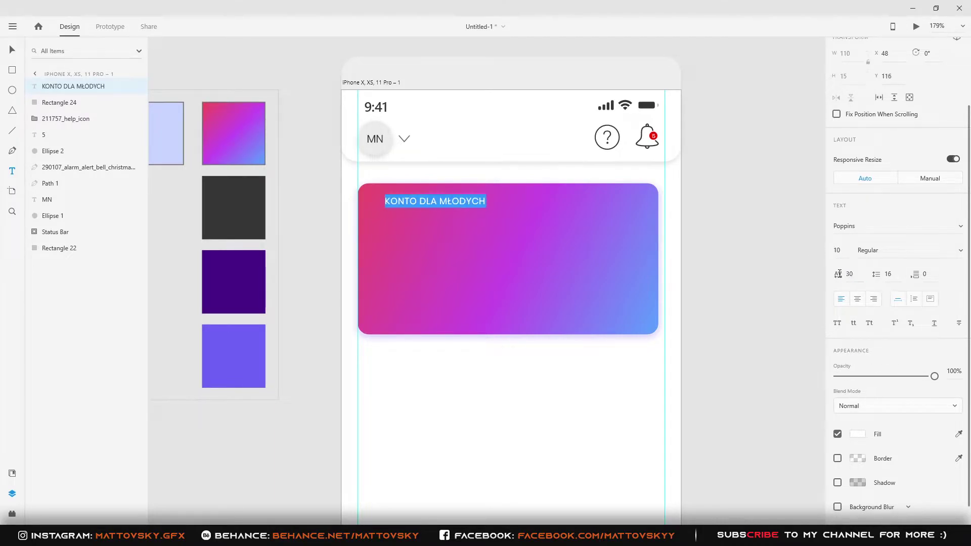
- Adjust the title's spacing and add a Light-weight masked account number line beneath it
click(839, 274)
text(88)
drag(451, 202, 401, 214)
key(ctrl+d)
text(42 (...) )
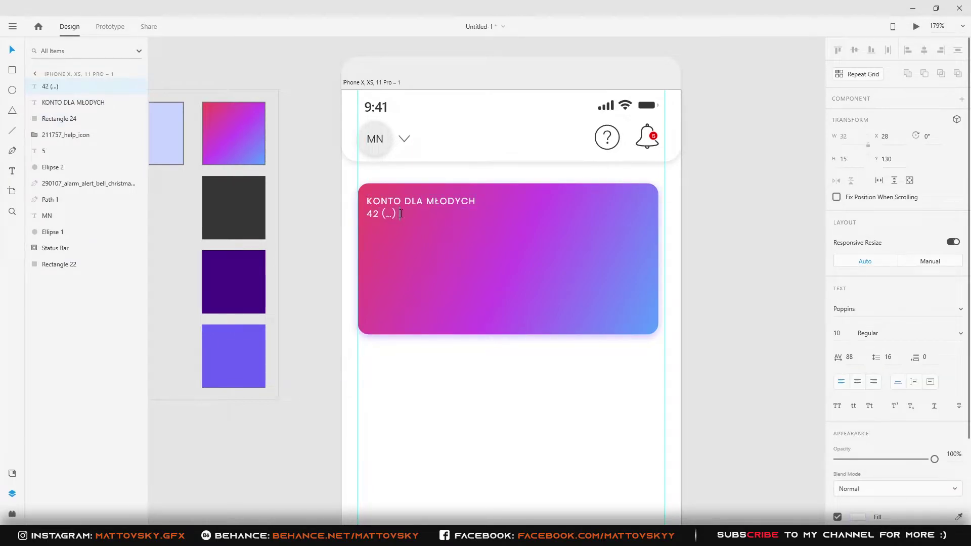
text(2927 8814)
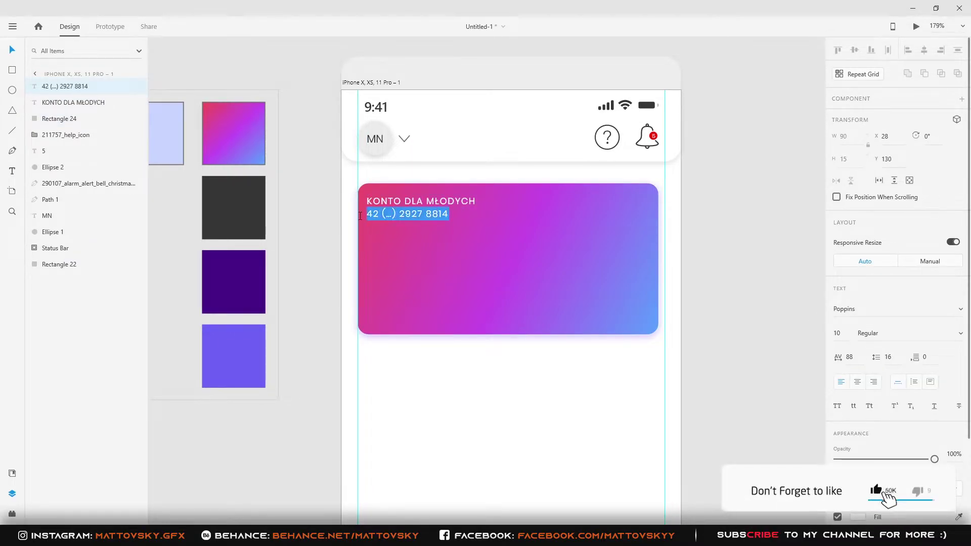
click(956, 335)
click(881, 202)
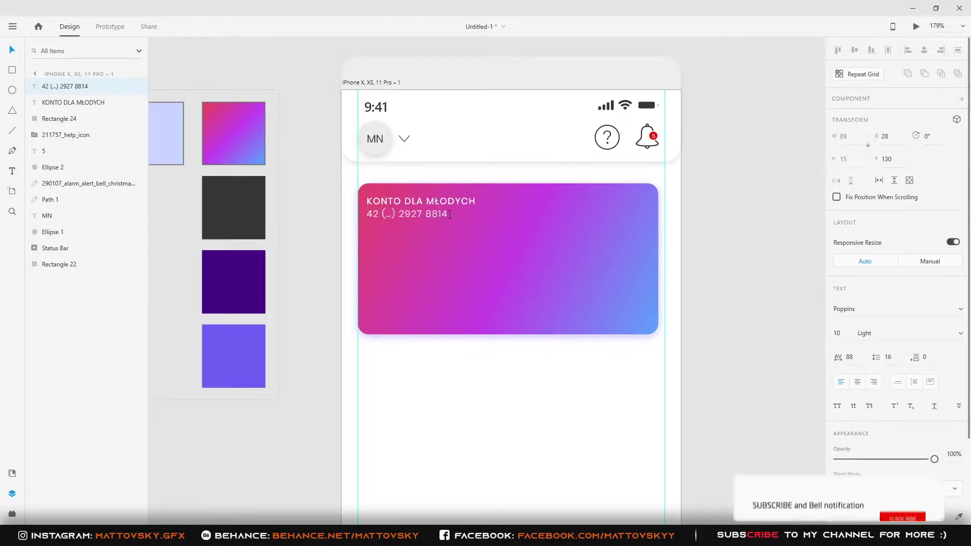
click(755, 291)
- Make the card gradient's left stop a redder colour
click(493, 230)
click(857, 396)
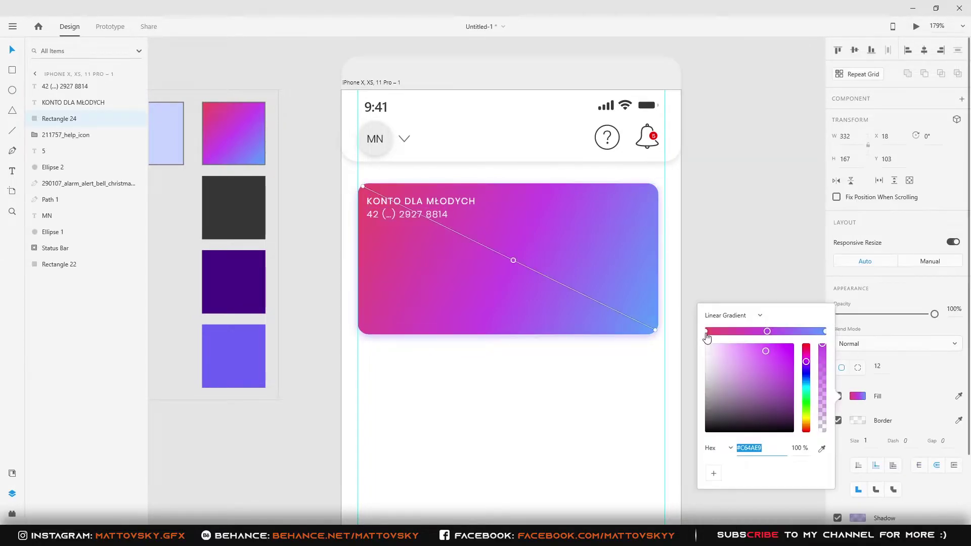
click(706, 332)
click(776, 350)
key(Escape)
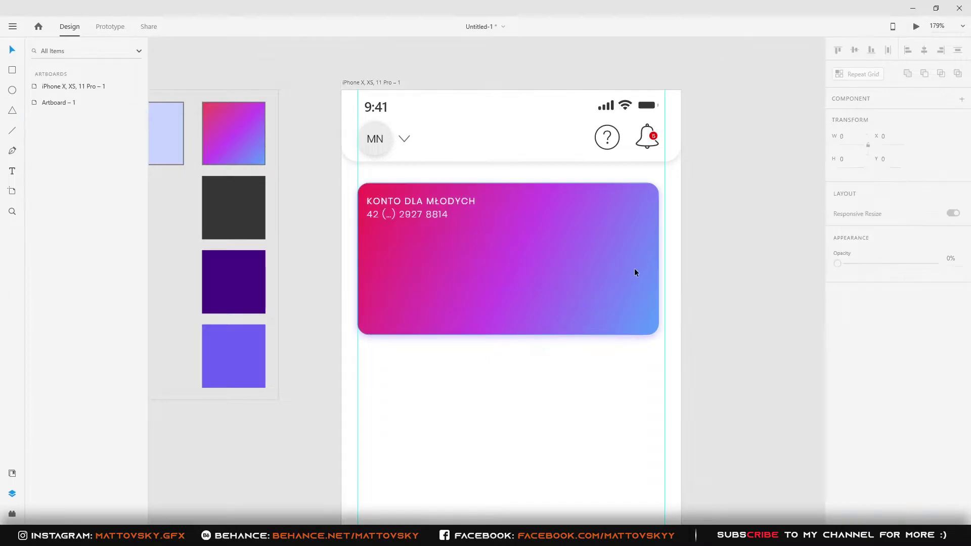
- Add a grouped column of three small white dots at the card's top-right
key(e)
drag(640, 196, 654, 239)
ctrl+scroll(640, 200, up, 5)
alt+drag(653, 240, 656, 273)
key(ctrl+g)
ctrl+scroll(654, 245, down, 3)
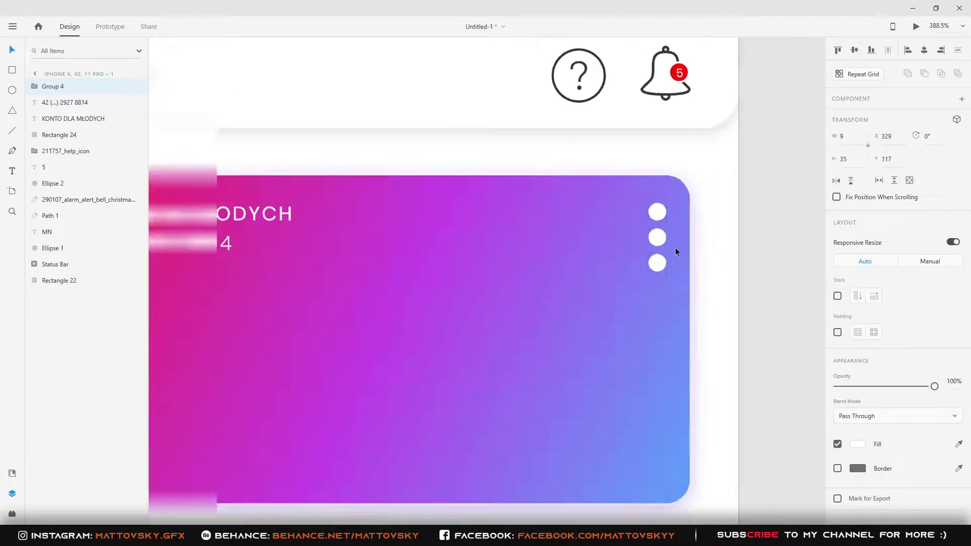
ctrl+scroll(676, 248, down, 3)
ctrl+scroll(670, 260, up, 10)
ctrl+scroll(656, 221, down, 1)
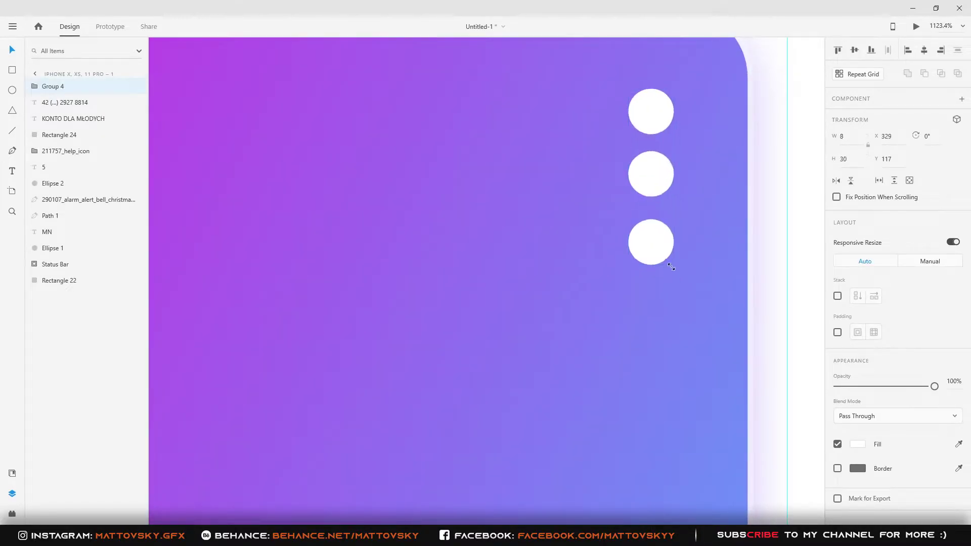
ctrl+scroll(670, 256, down, 3)
ctrl+scroll(581, 278, down, 3)
ctrl+scroll(645, 249, up, 5)
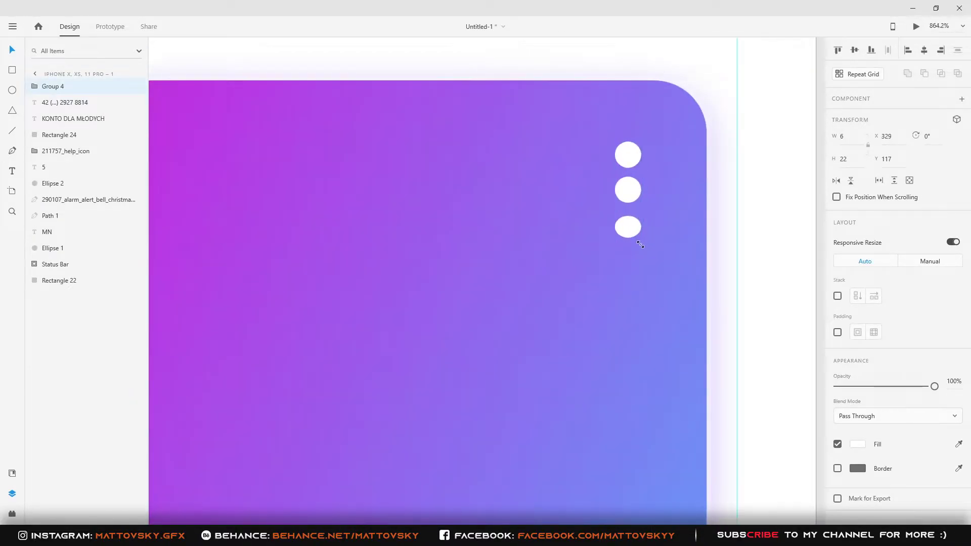
ctrl+scroll(660, 196, down, 5)
ctrl+scroll(582, 311, up, 2)
- Add the 'Dostępne środki' label and a right-aligned 43 973,23 PLN amount in SemiBold size 18
key(t)
click(482, 334)
text(Dostępne środki)
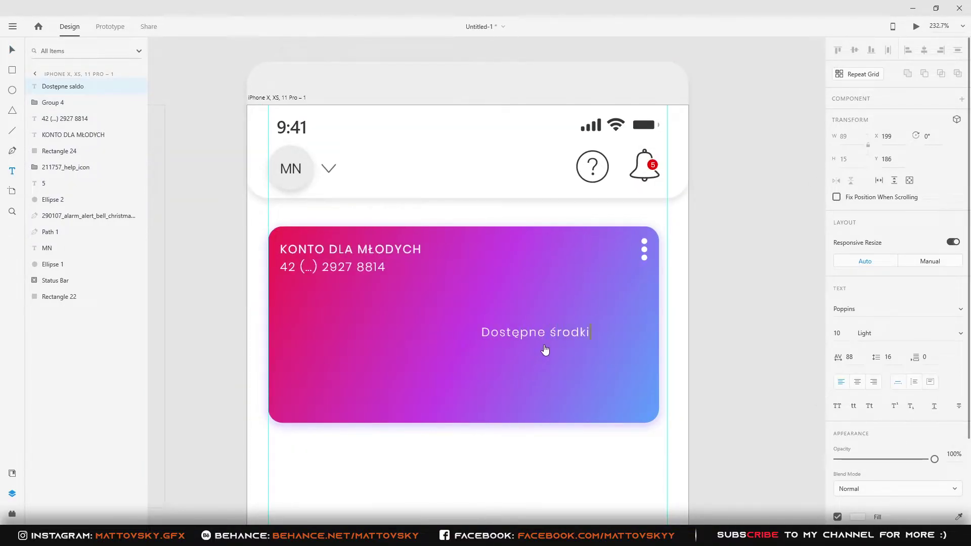
click(494, 354)
text(43 973,23 PLN)
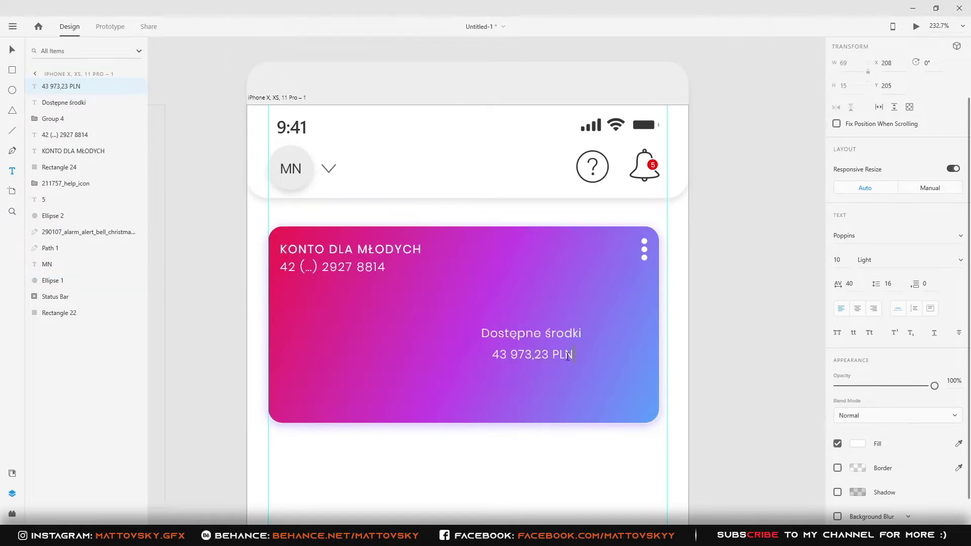
click(888, 260)
click(888, 266)
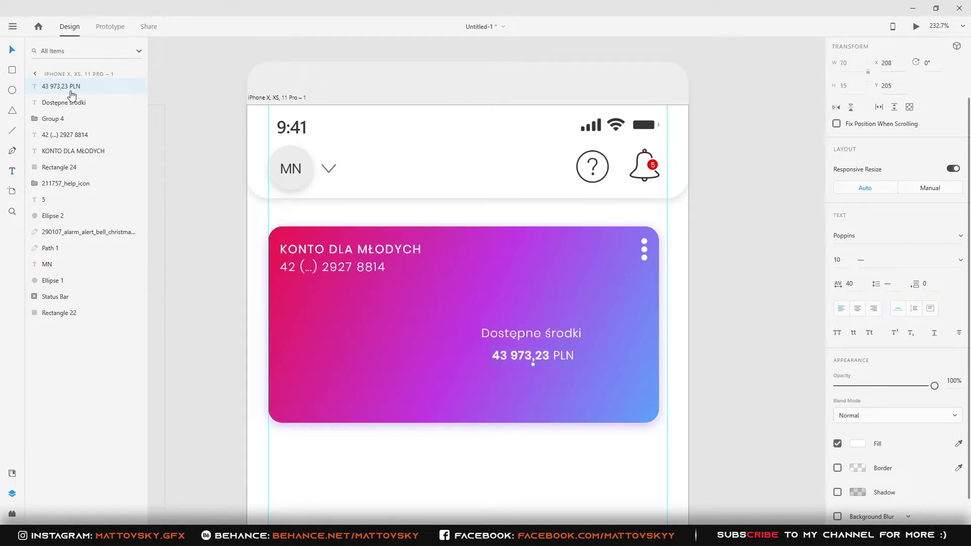
click(844, 259)
text(1318)
key(Return)
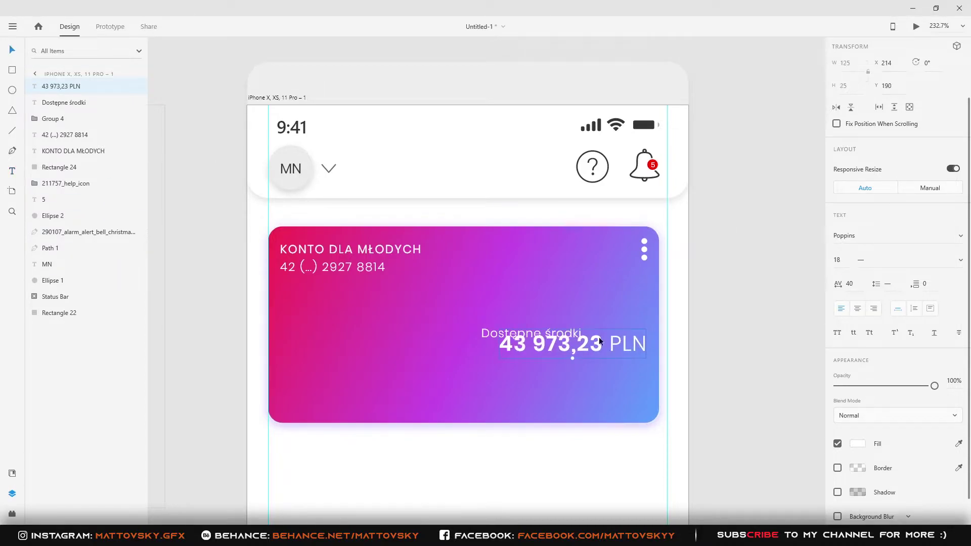
mouse_move(616, 361)
mouse_down()
mouse_move(550, 362)
mouse_move(609, 355)
mouse_up()
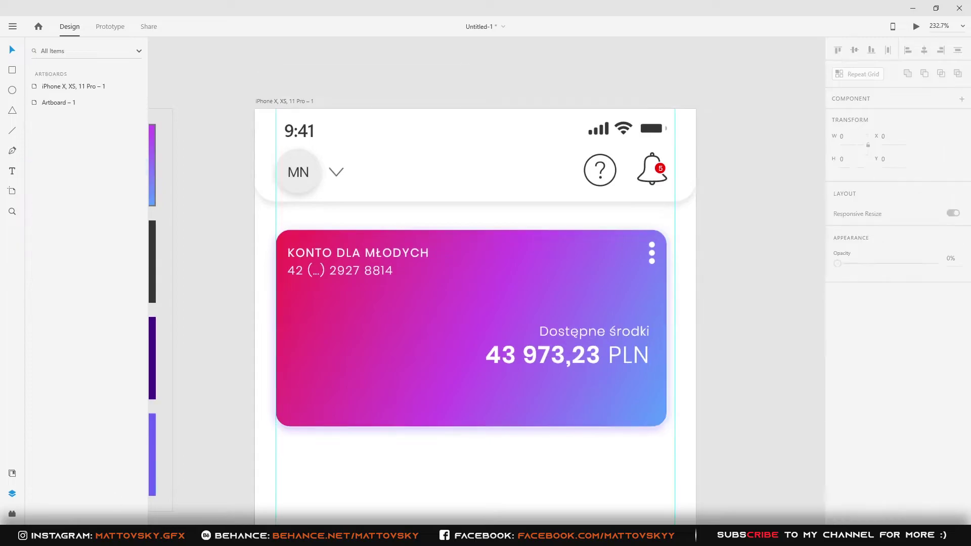
- Place a scaled-down Mastercard logo at the card's lower left
drag(499, 293, 262, 315)
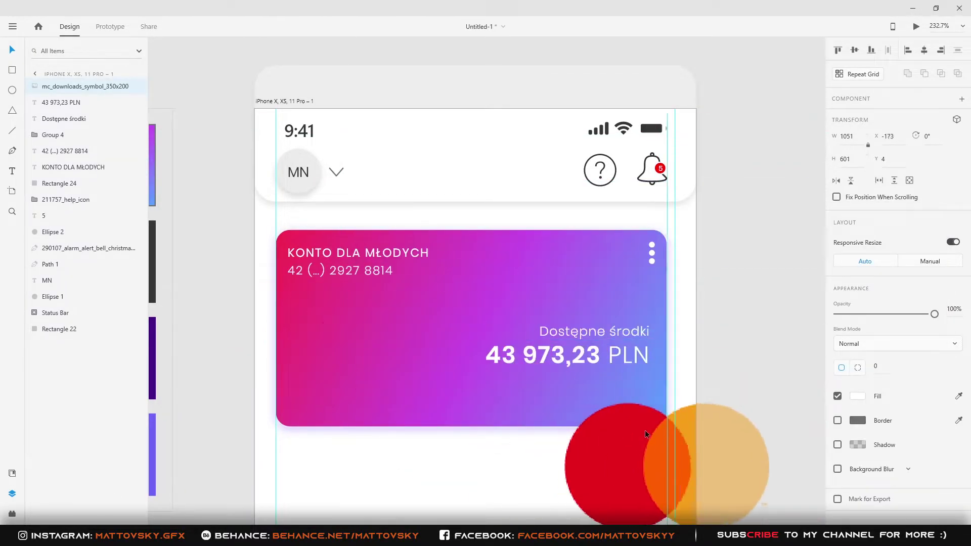
scroll(645, 434, down, 5)
drag(667, 382, 511, 396)
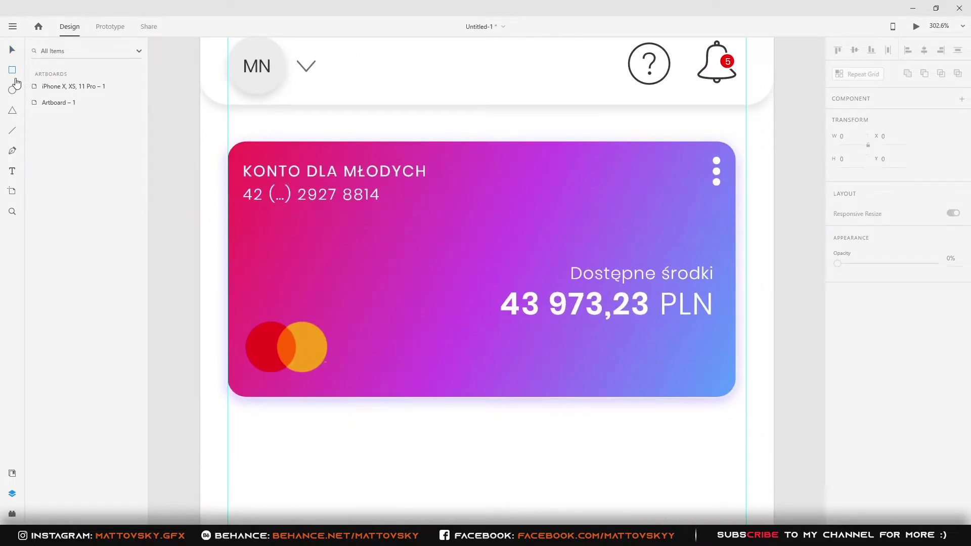
- Draw an outlined, unfilled button with corner radius 12 labelled 'Historia' on the card
drag(486, 345, 588, 383)
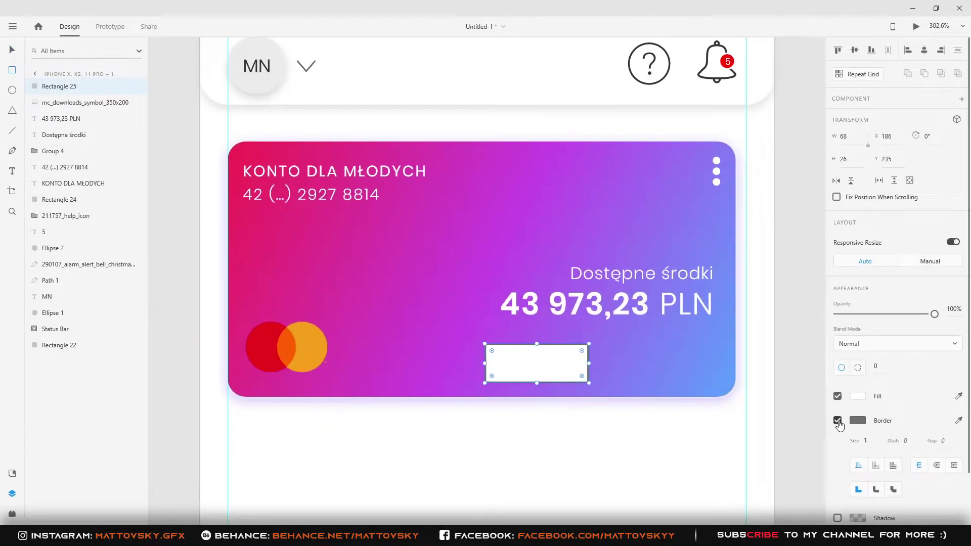
click(838, 396)
click(877, 366)
text(12)
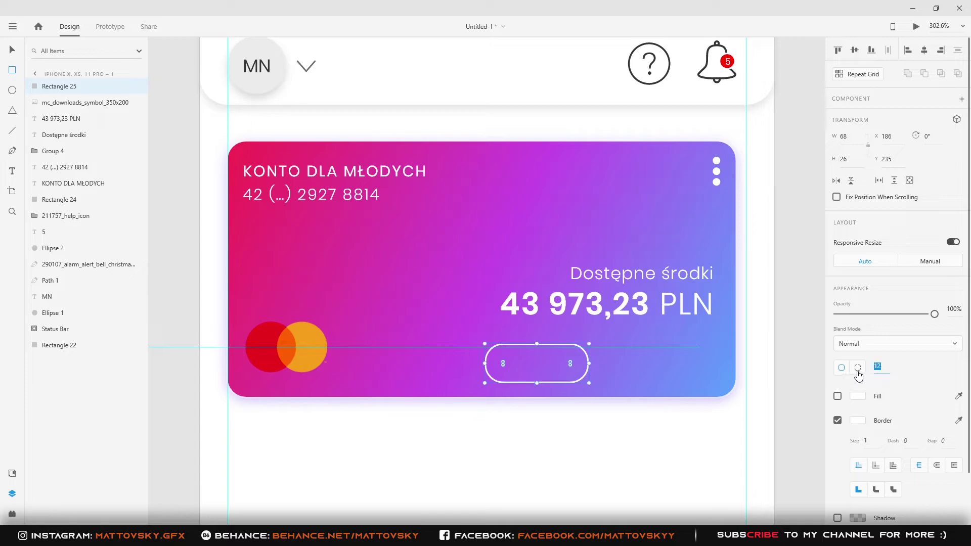
click(504, 365)
text(Historia)
key(ctrl+a)
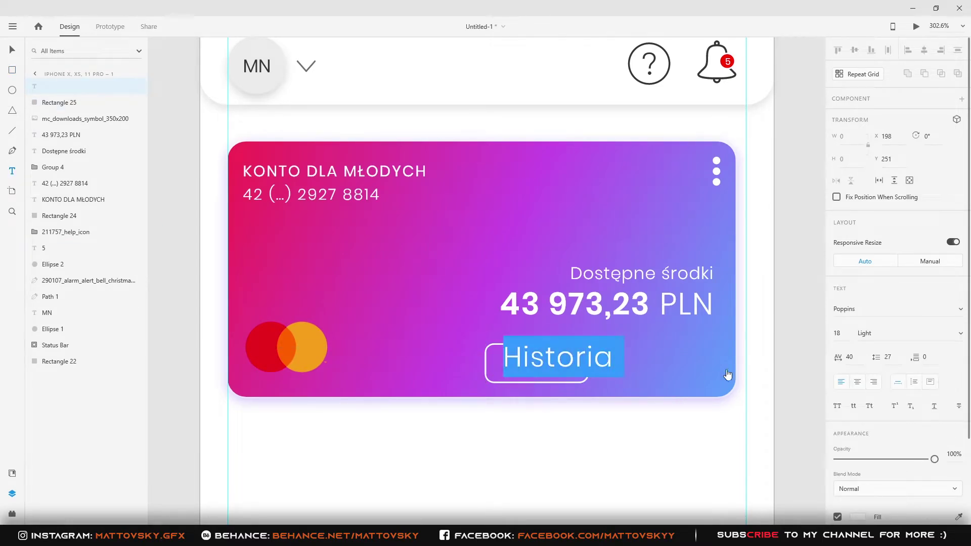
- Place a white clock icon on the Historia button
mouse_move(737, 369)
mouse_down()
mouse_move(675, 454)
mouse_move(529, 253)
mouse_up()
scroll(658, 261, up, 5)
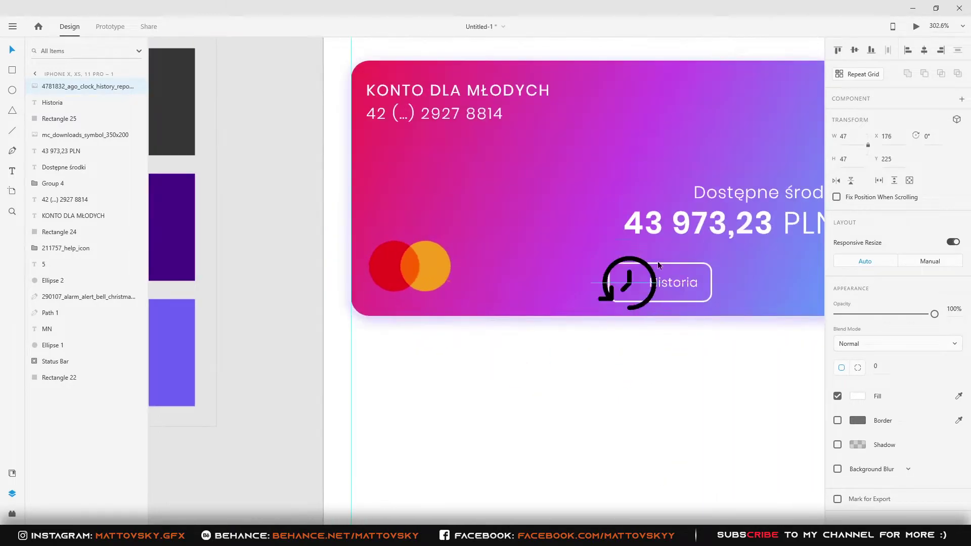
click(859, 397)
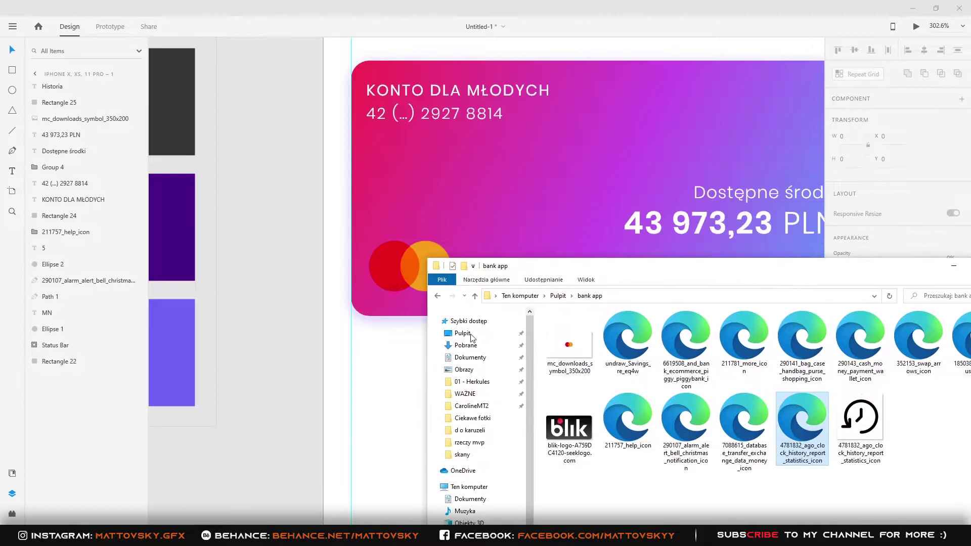
drag(337, 308, 655, 280)
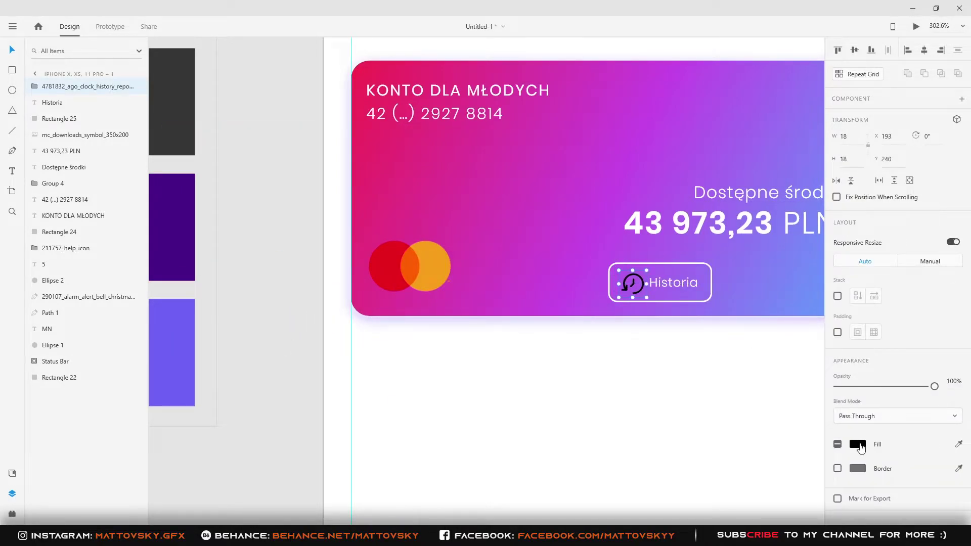
click(860, 447)
- Duplicate the Historia button to its right and relabel the copy 'Przelew'
shift+click(673, 281)
shift+click(673, 264)
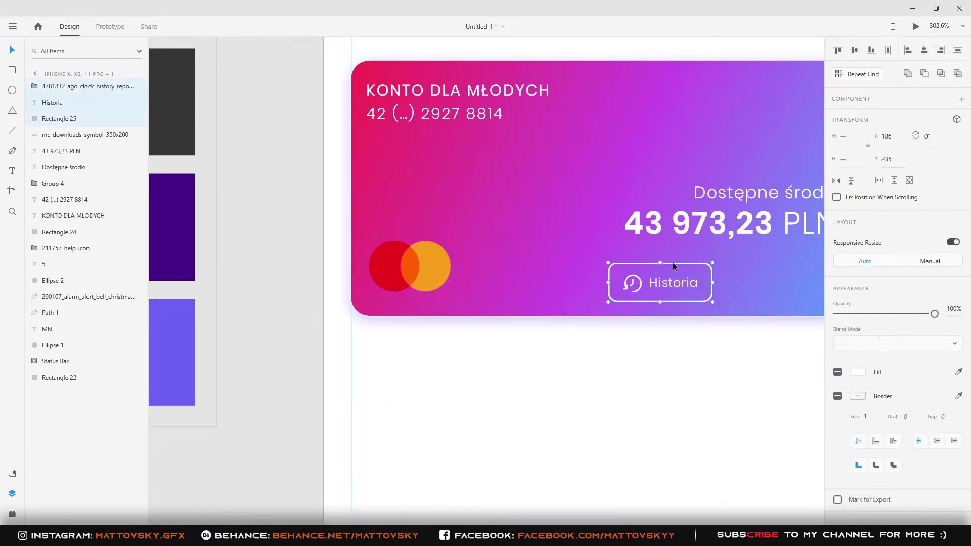
scroll(664, 325, right, 3)
click(565, 250)
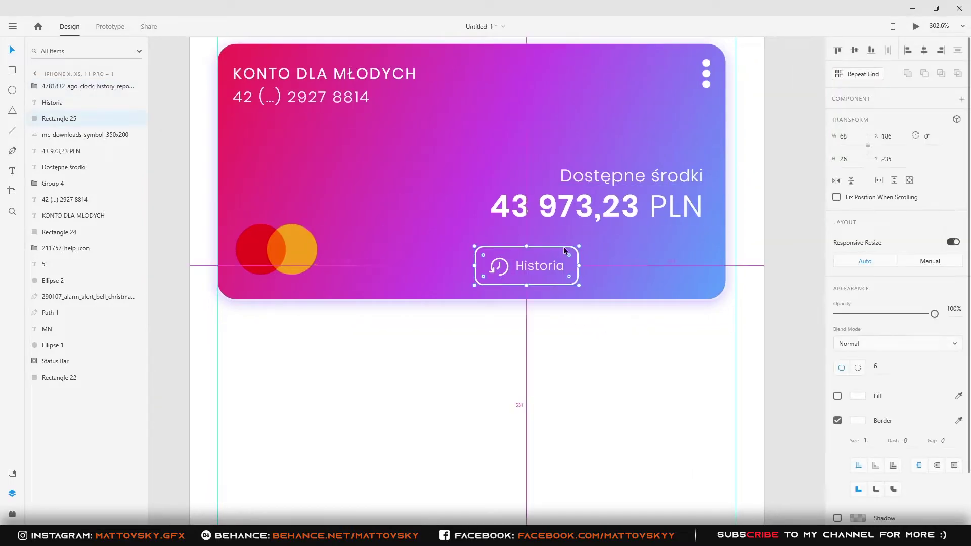
drag(578, 264, 688, 264)
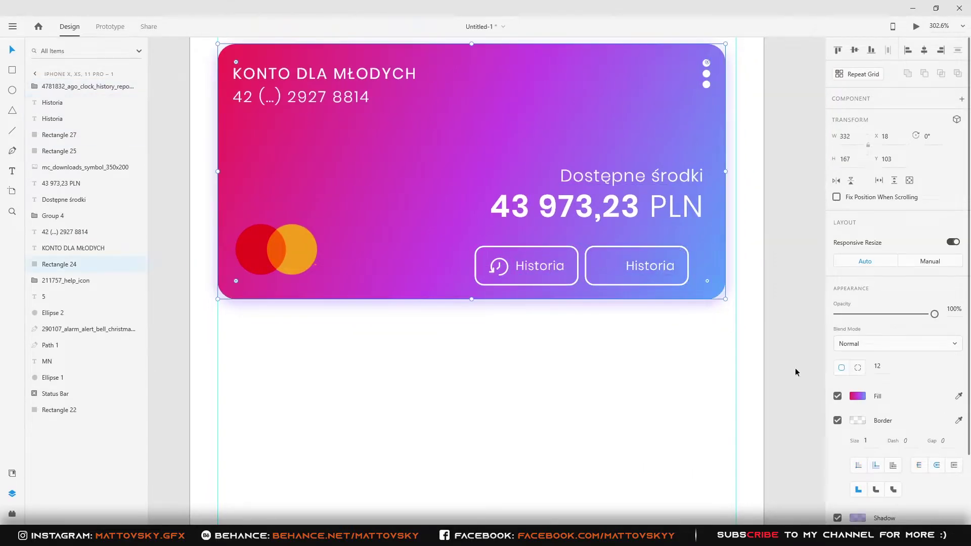
click(653, 266)
text(Przelew)
click(668, 253)
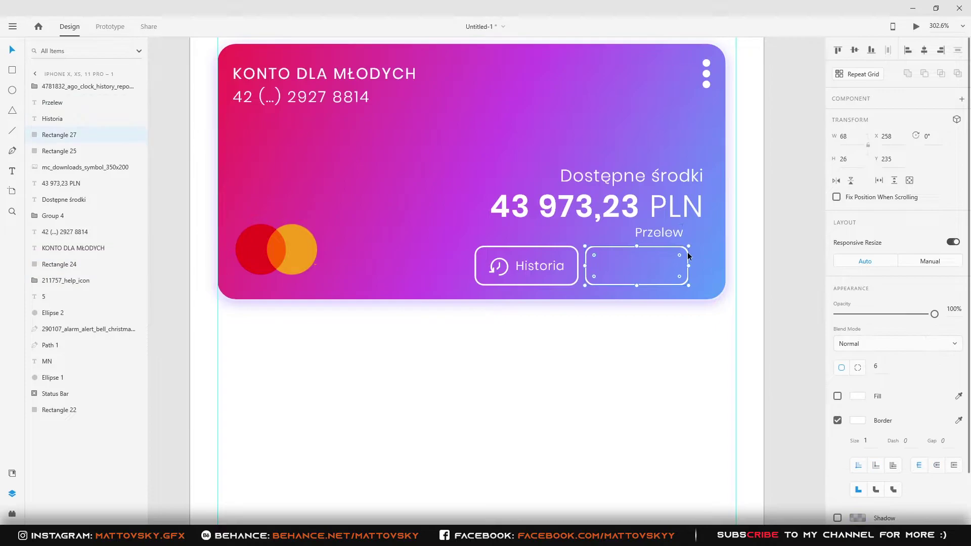
- Give the Przelew button a white fill, with its label dark blue inside it
click(838, 397)
click(658, 232)
click(858, 517)
click(806, 413)
click(765, 406)
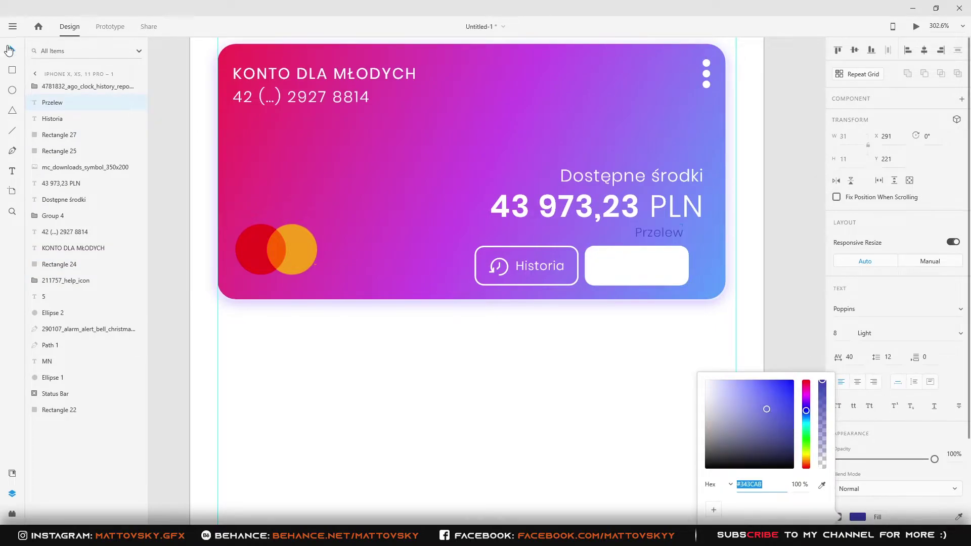
drag(648, 233, 643, 267)
- Set the Przelew label to Medium font weight
click(674, 372)
click(660, 271)
click(886, 332)
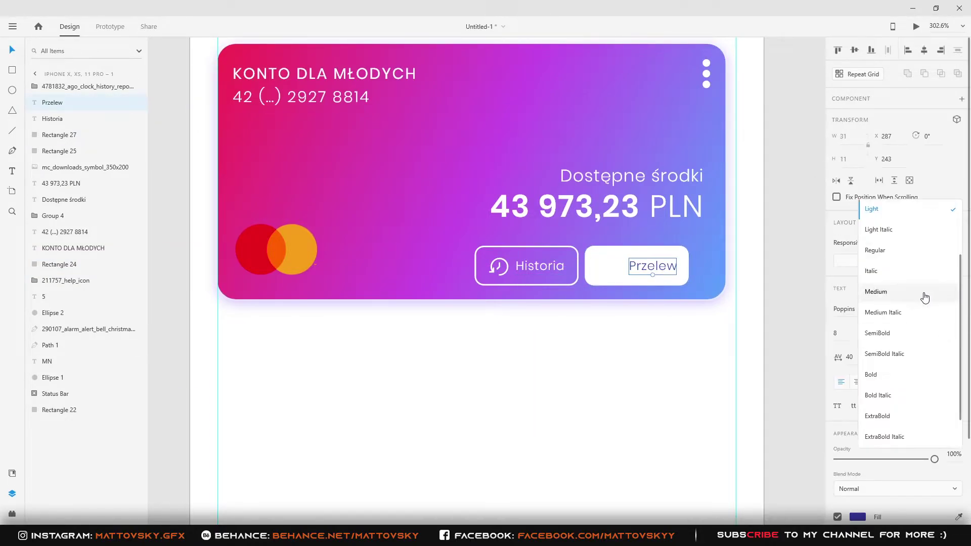
click(860, 250)
- Add a purple transfer icon beside the Przelew label and select the whole button
drag(744, 425, 178, 397)
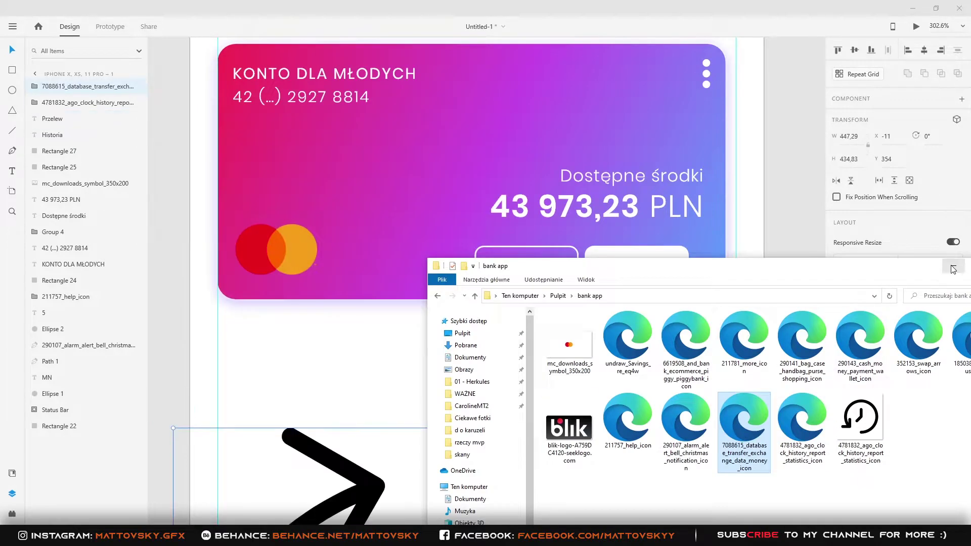
scroll(301, 455, down, 2)
scroll(301, 456, down, 4)
scroll(301, 456, up, 3)
drag(301, 455, 435, 147)
scroll(487, 199, up, 5)
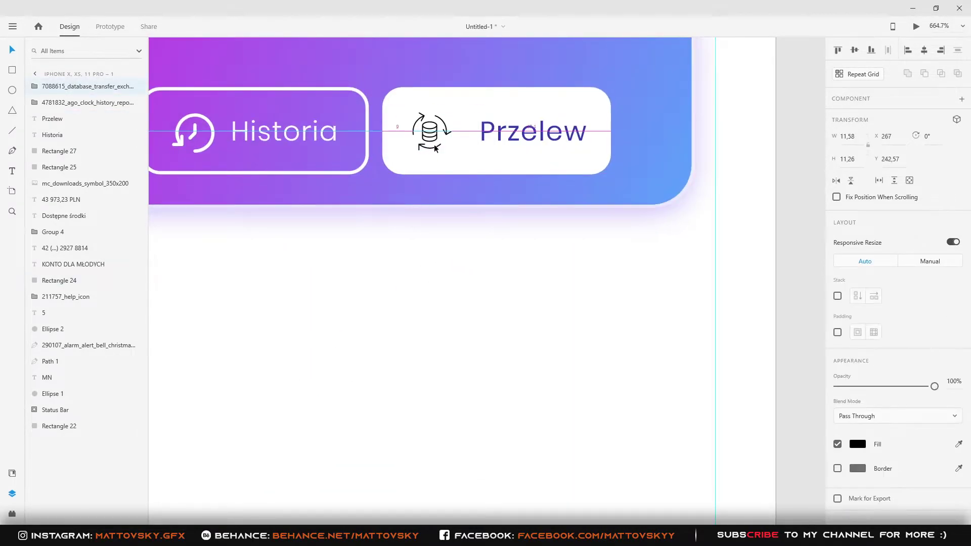
click(857, 444)
click(537, 132)
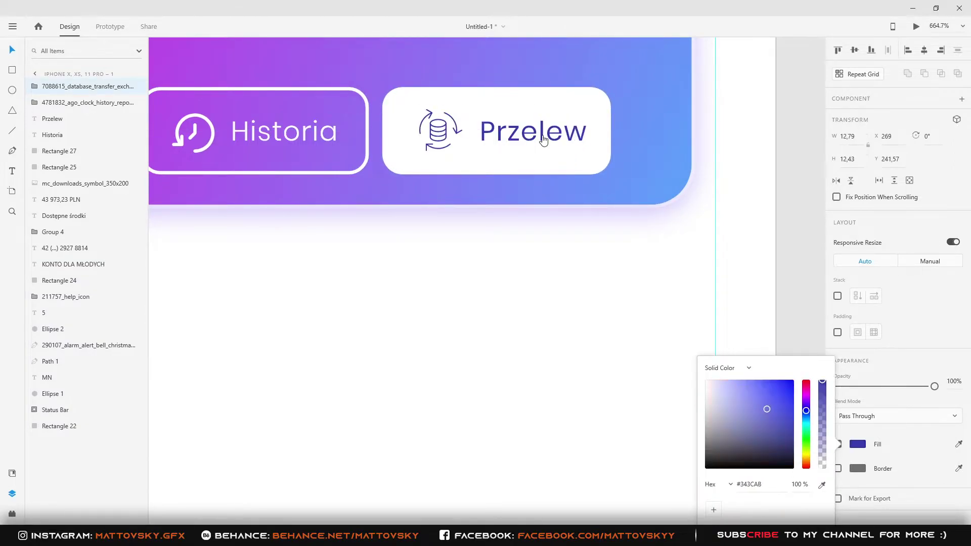
scroll(535, 198, down, 3)
shift+click(535, 197)
shift+click(485, 212)
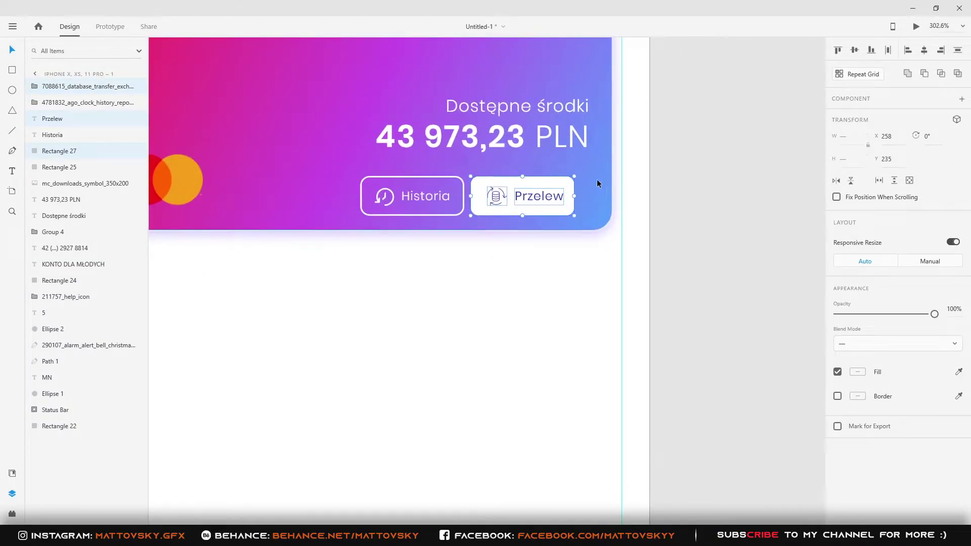
- Shift the Przelew button, label and transfer icon right toward the card edge
scroll(531, 195, down, 4)
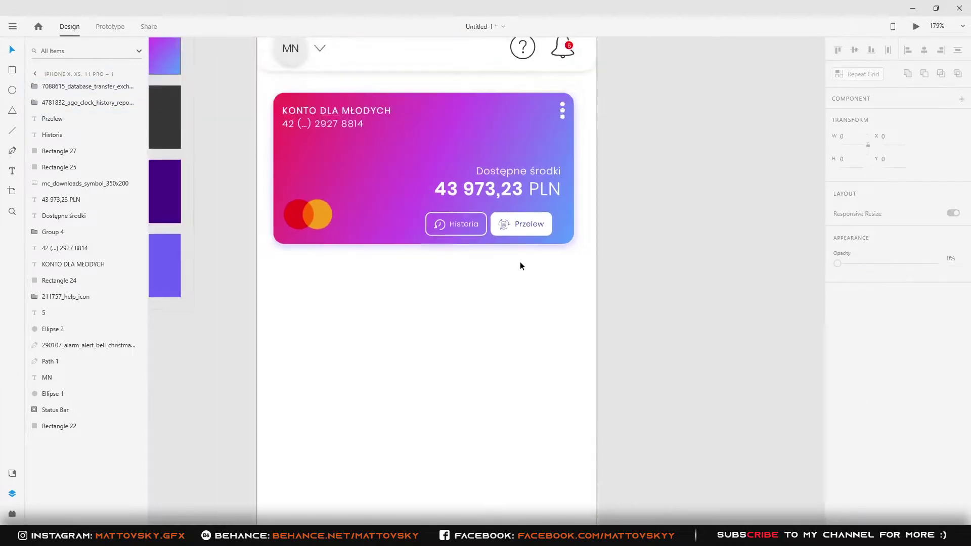
scroll(684, 272, down, 1)
scroll(597, 274, down, 1)
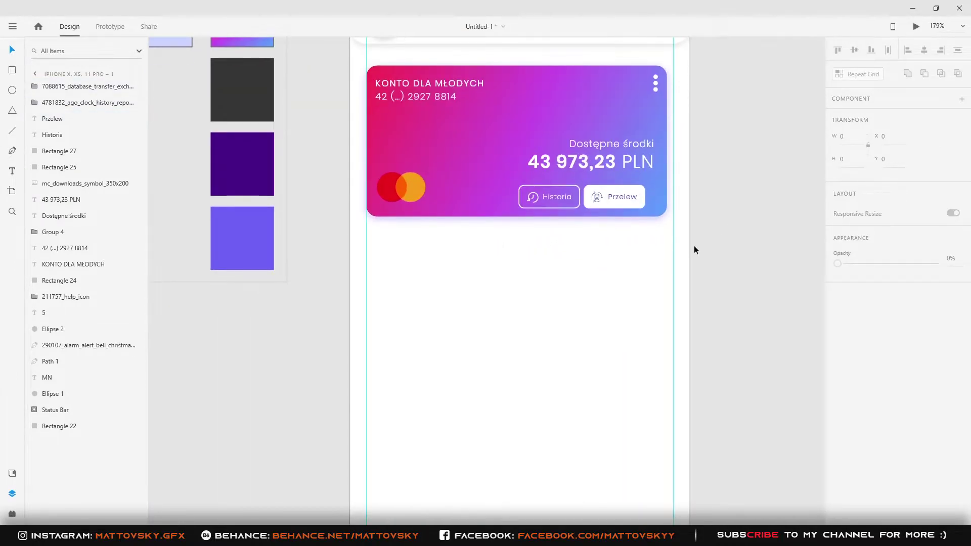
click(539, 266)
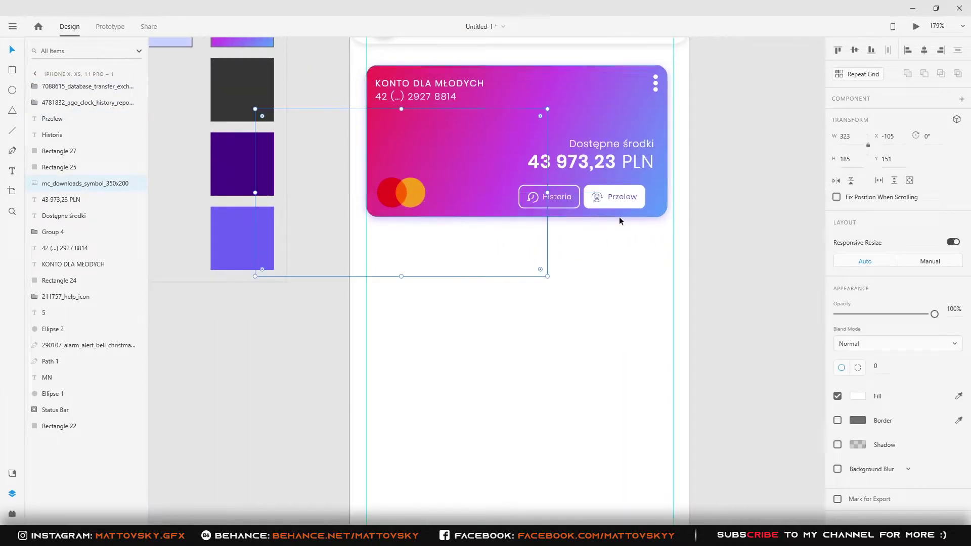
scroll(607, 200, up, 3)
click(594, 194)
shift+click(636, 195)
shift+click(575, 182)
mouse_move(207, 329)
mouse_down()
mouse_move(503, 193)
mouse_move(564, 183)
mouse_up()
- Unhide the header layer and group the account card's layers with Ctrl+G
key(ctrl+0)
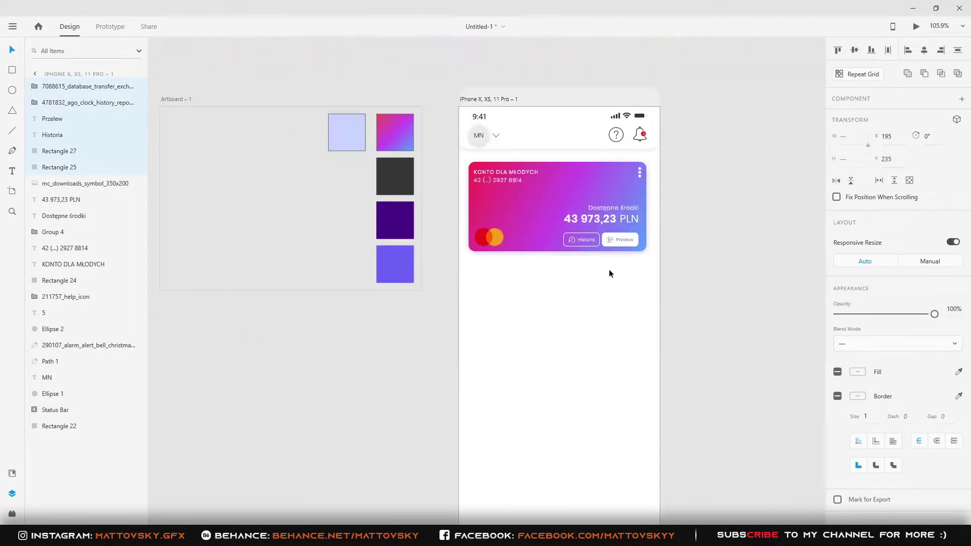
click(710, 251)
drag(527, 301, 235, 134)
click(34, 86)
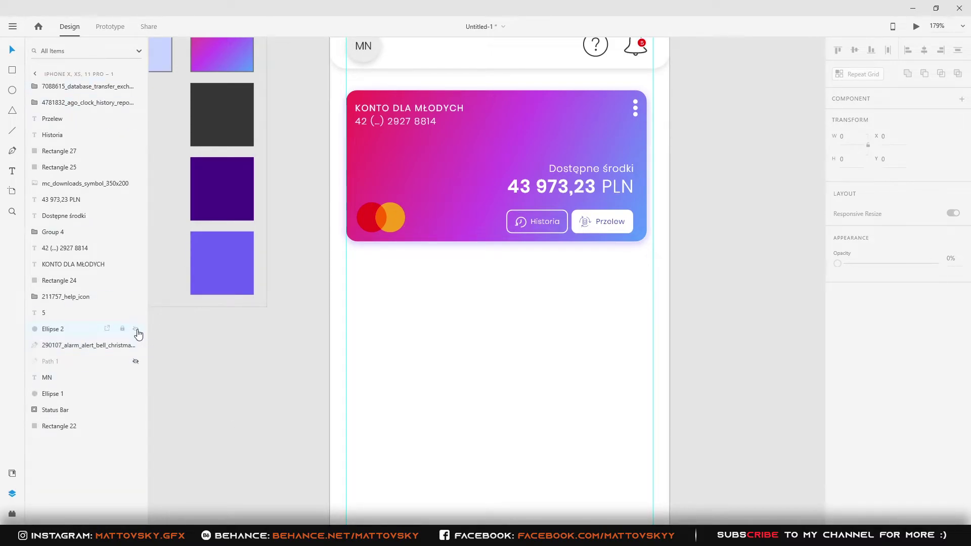
click(136, 296)
click(136, 362)
click(91, 280)
shift+click(82, 86)
key(ctrl+g)
- Place a copy of the card group to its right at 16% opacity
click(135, 86)
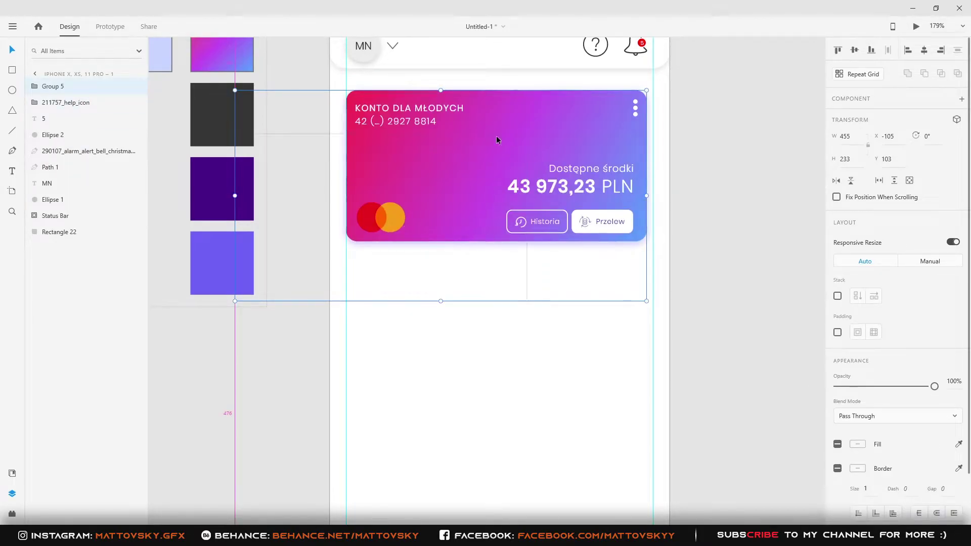
drag(496, 137, 675, 133)
drag(935, 386, 852, 386)
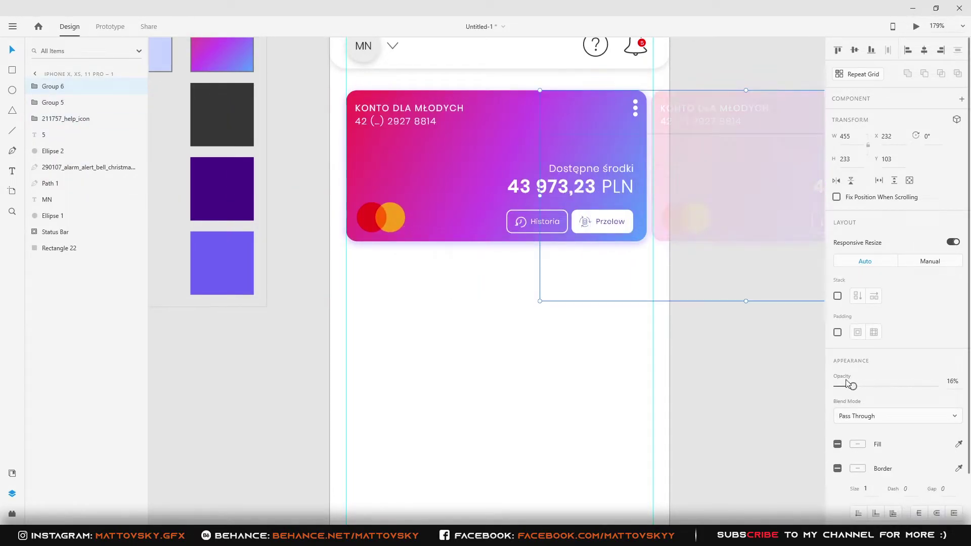
click(754, 369)
- Draw three borderless purple dots and center them below the card
scroll(718, 344, left, 2)
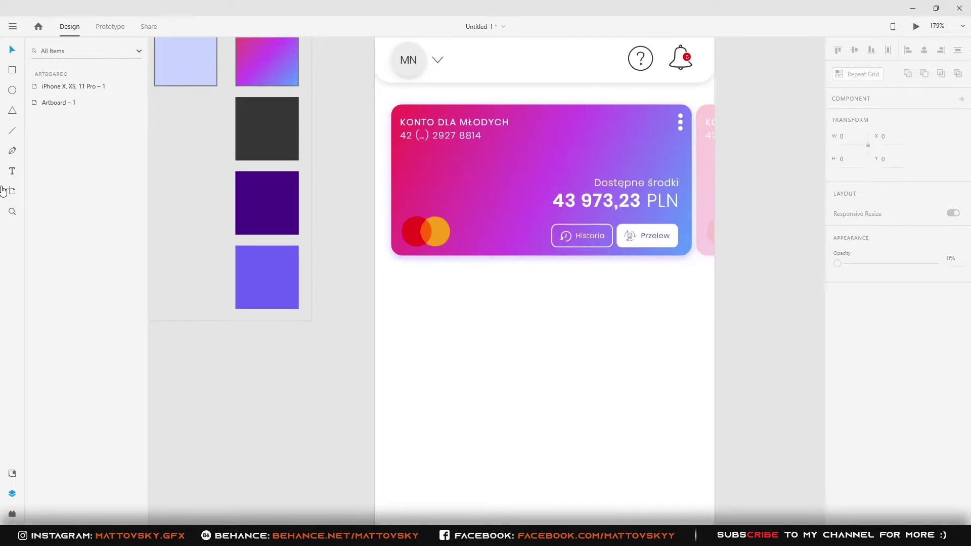
key(e)
drag(492, 279, 501, 287)
scroll(514, 286, up, 3)
click(838, 397)
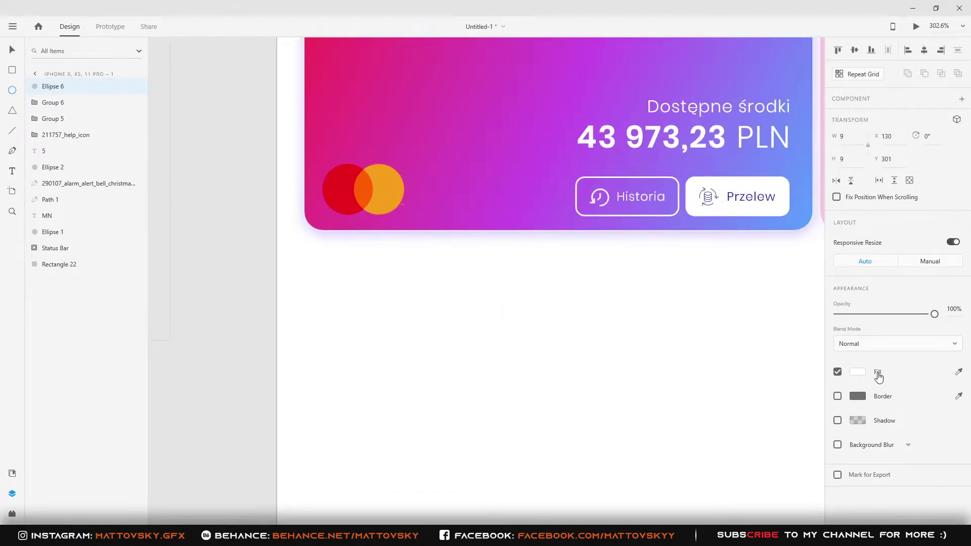
click(877, 376)
click(247, 278)
drag(478, 298, 507, 298)
shift+click(480, 297)
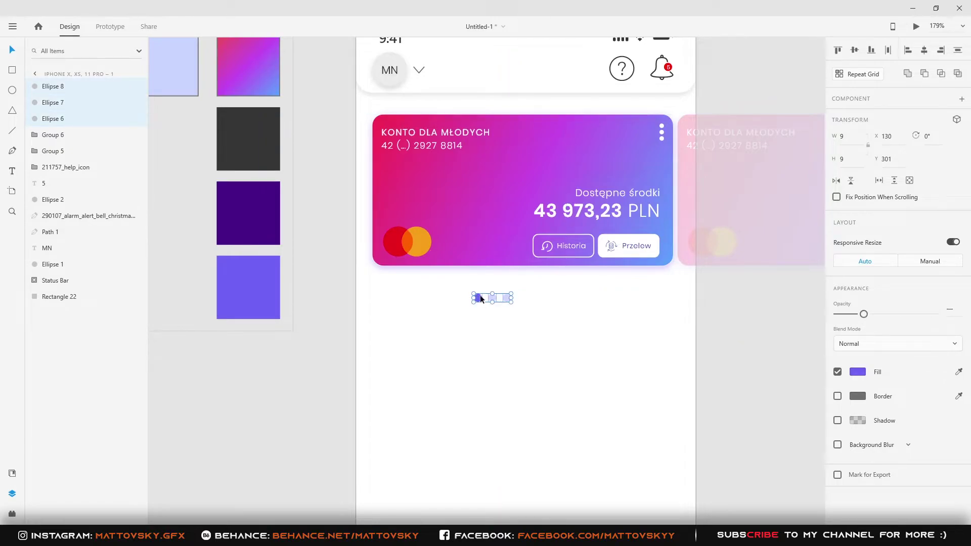
drag(496, 298, 522, 288)
- Adjust the shadow colour of the card's background shape
click(491, 226)
click(35, 151)
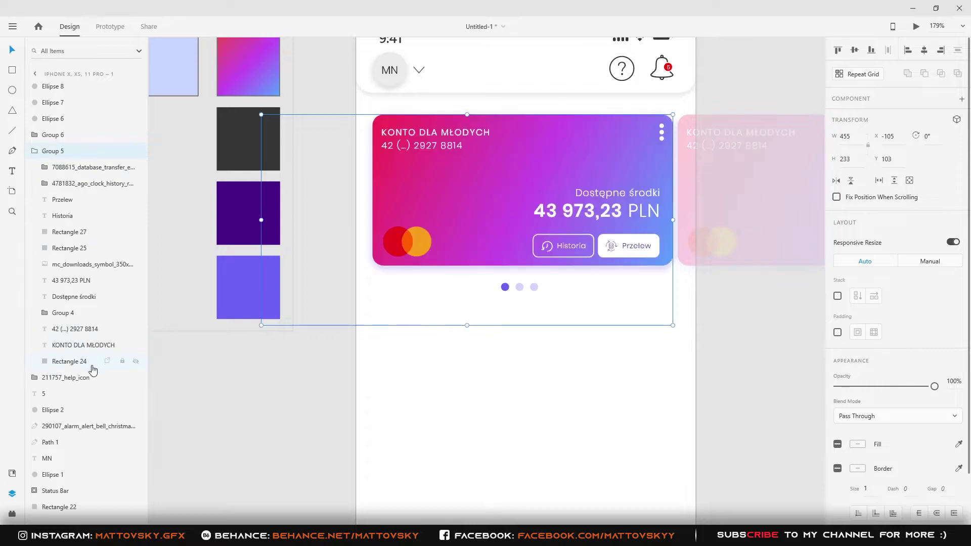
click(93, 365)
scroll(927, 474, down, 2)
click(858, 435)
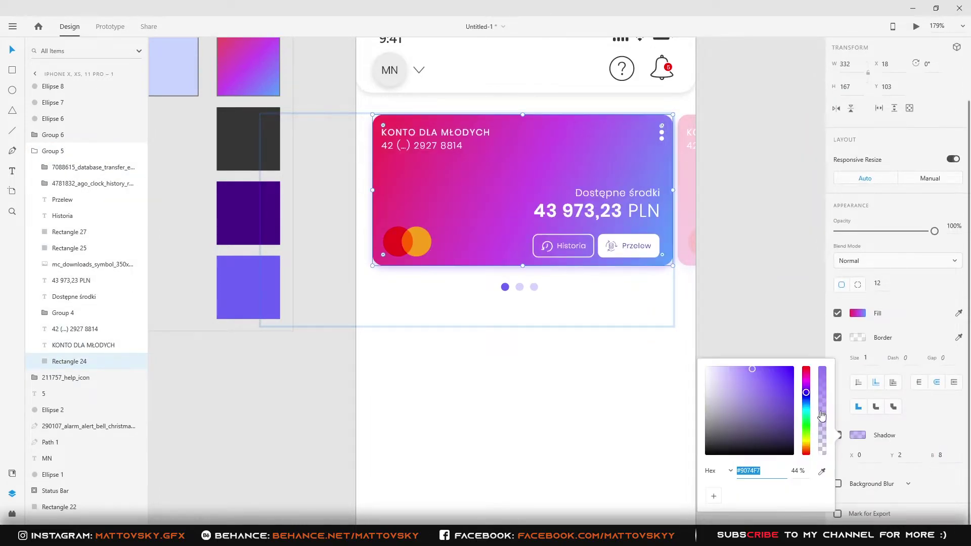
click(739, 334)
scroll(739, 334, down, 3)
scroll(739, 334, up, 1)
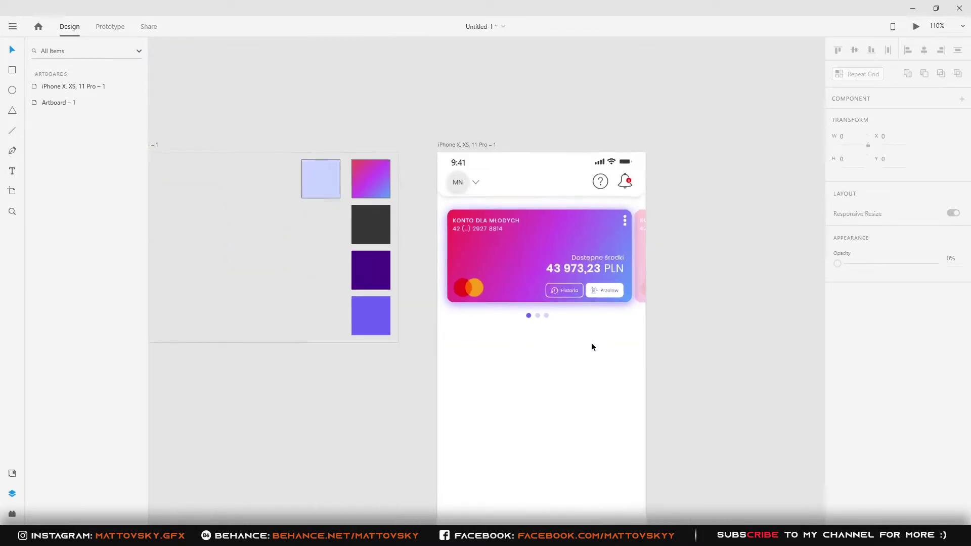
scroll(591, 342, up, 2)
scroll(569, 350, up, 2)
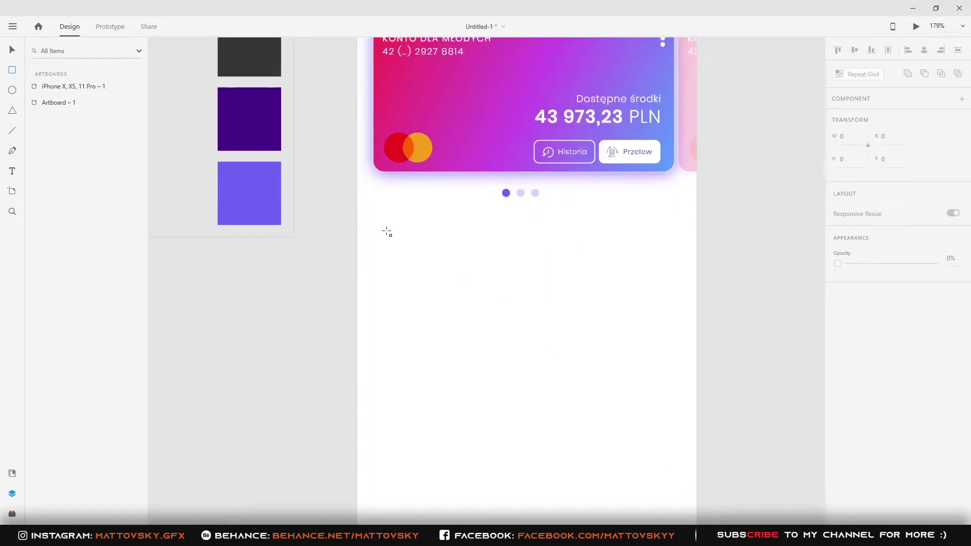
- Draw a wide 339 × 68 rectangle below the dots with a light lavender fill and background blur
drag(387, 231, 681, 288)
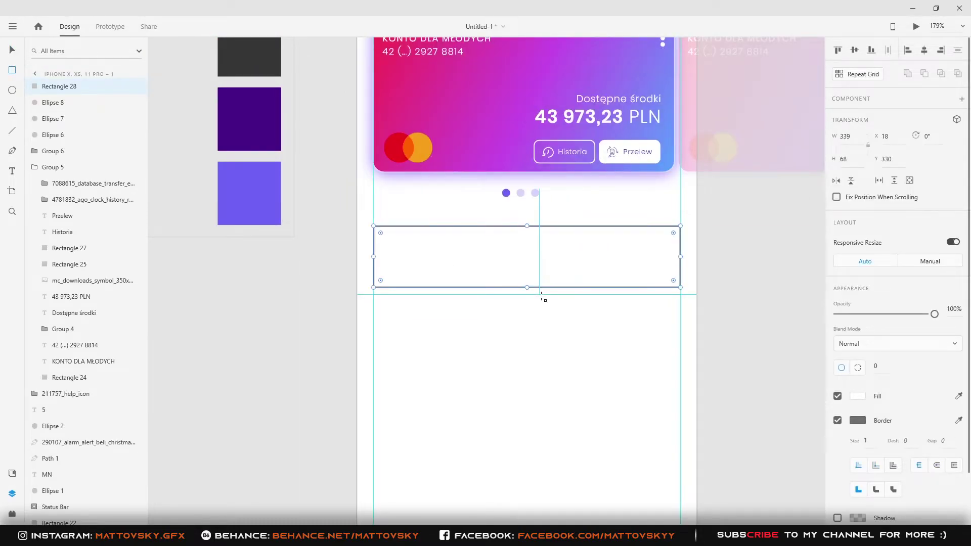
scroll(438, 386, up, 2)
click(879, 400)
text(#C8D5FF)
key(Return)
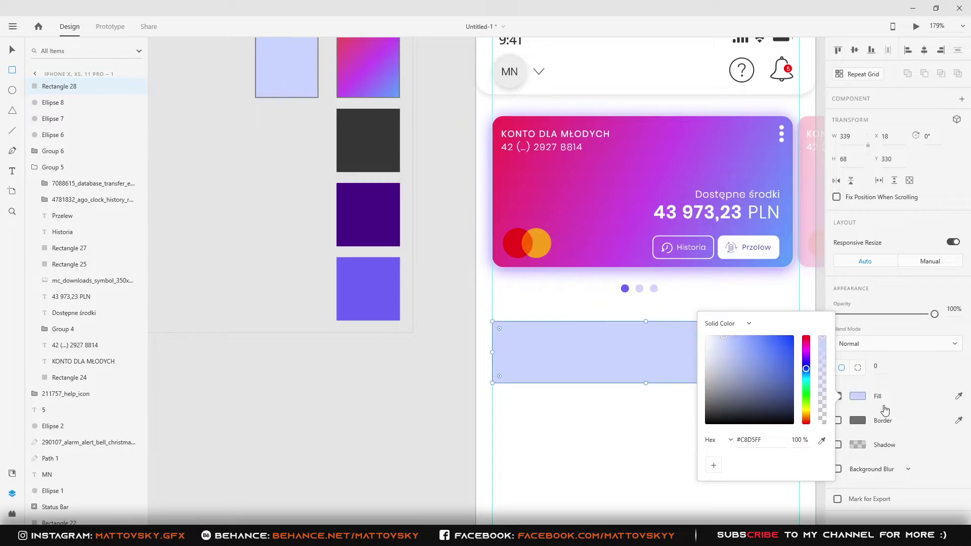
click(886, 402)
click(839, 469)
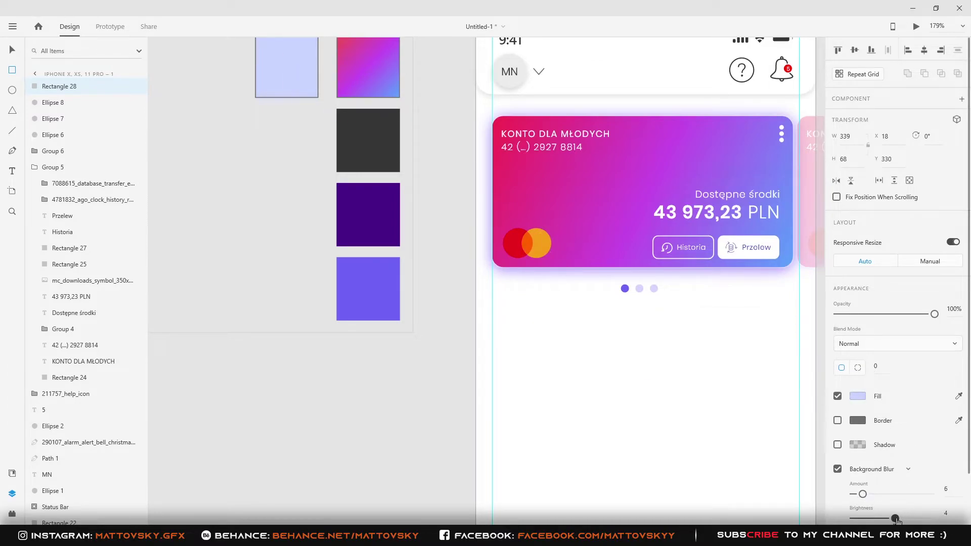
scroll(893, 519, down, 1)
drag(858, 485, 871, 485)
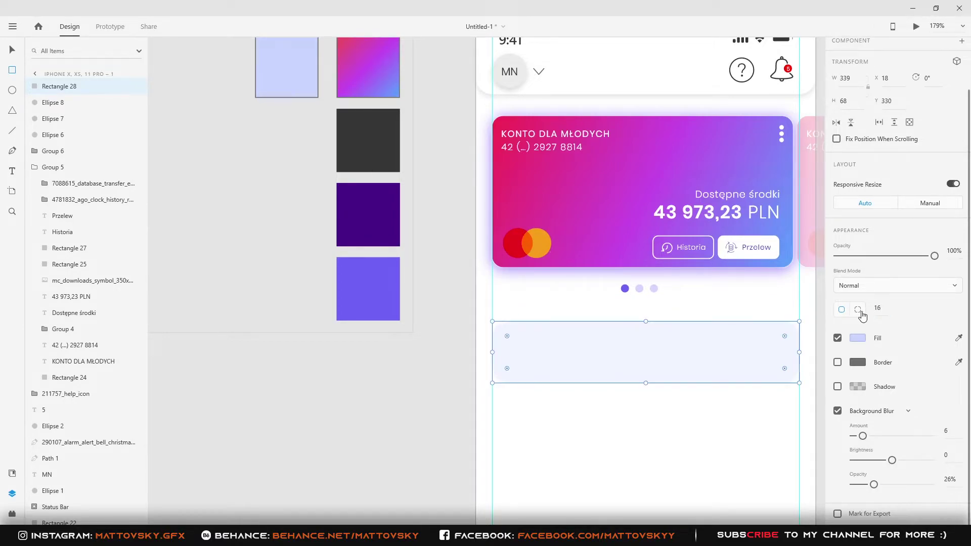
- Give the rectangle a white 1-size border and a soft bluish drop shadow
click(837, 363)
click(858, 362)
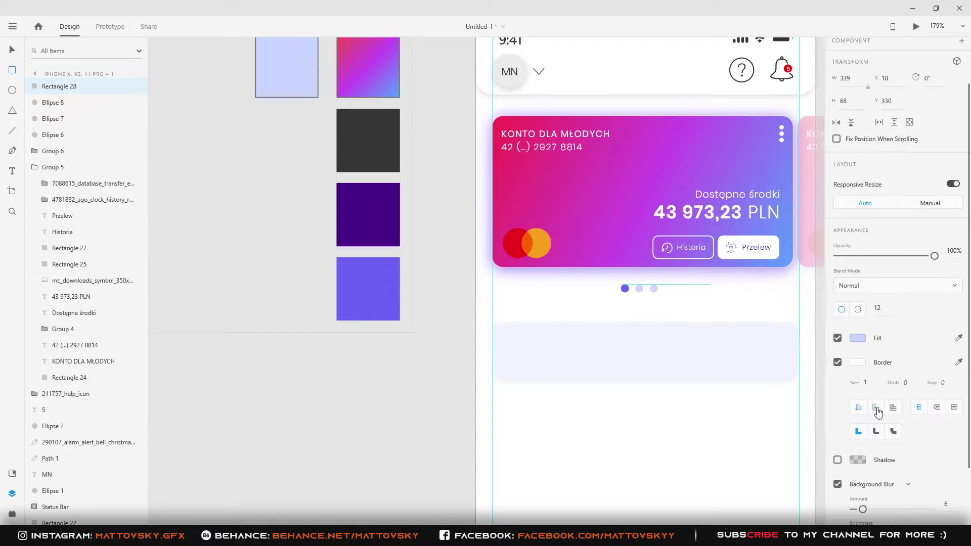
click(838, 460)
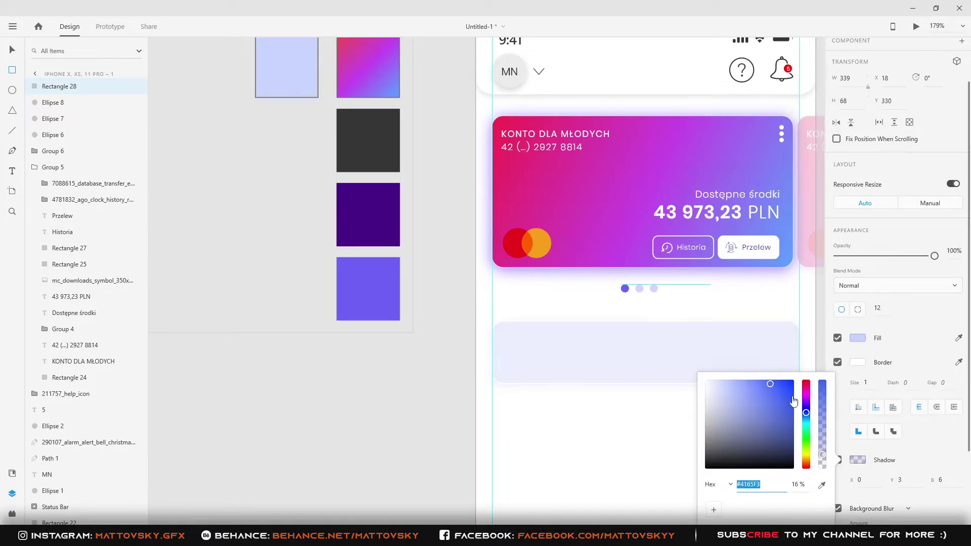
drag(822, 455, 821, 433)
key(Escape)
scroll(712, 426, down, 1)
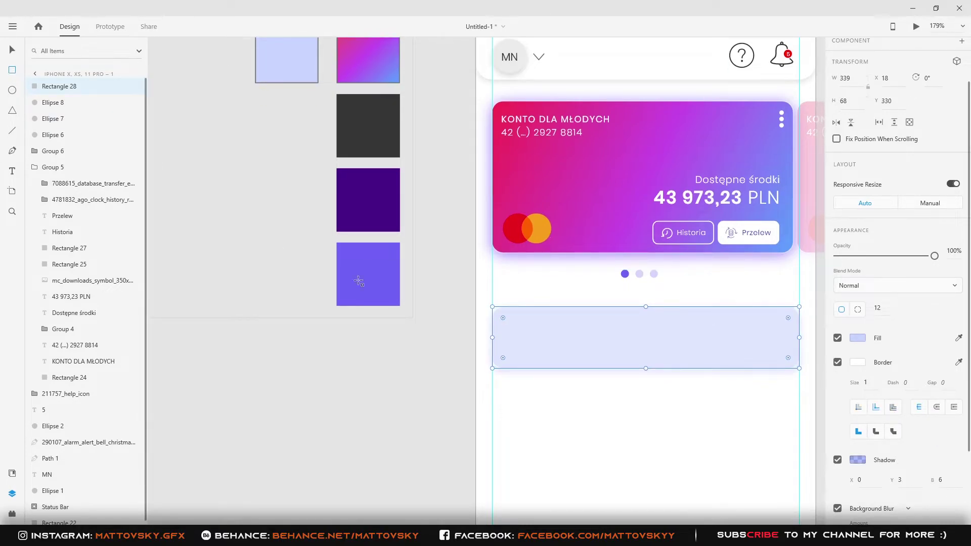
- Draw a borderless circle below the rectangle
key(e)
drag(518, 385, 593, 459)
click(838, 362)
click(858, 372)
- Fill the circle with a diagonal pink-to-violet linear gradient
click(754, 301)
click(729, 316)
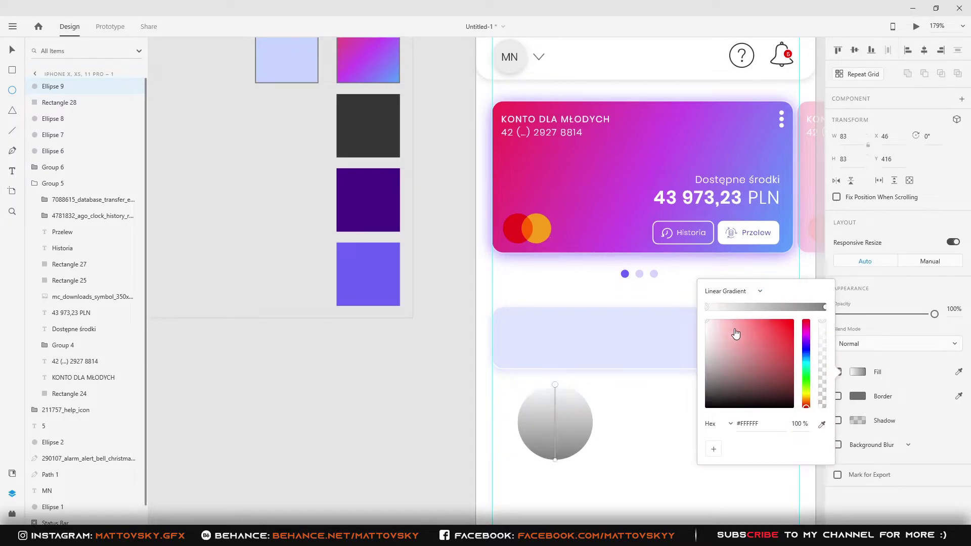
drag(556, 385, 524, 392)
drag(556, 460, 583, 446)
click(823, 427)
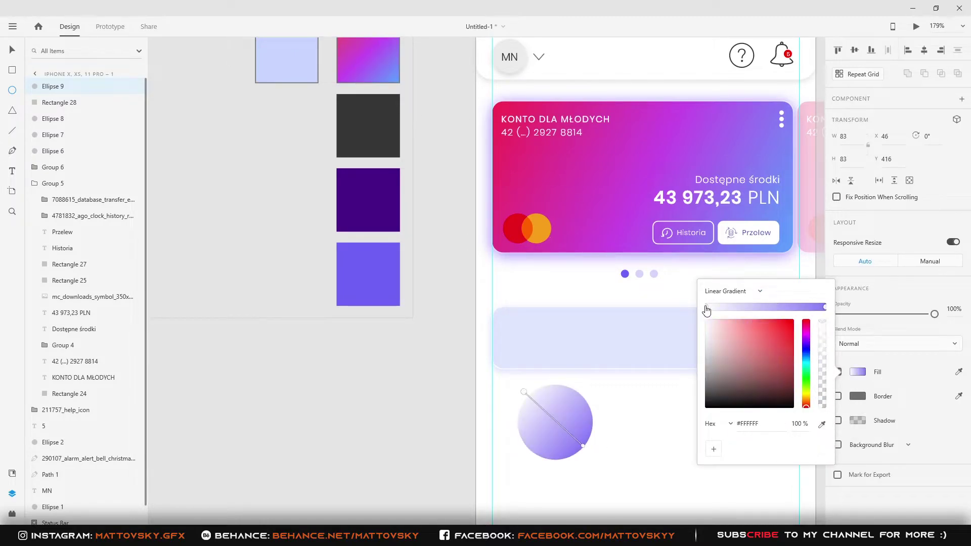
click(372, 71)
key(Escape)
- Size and position the gradient circles behind the lavender panel's left and right edges
drag(544, 410, 481, 295)
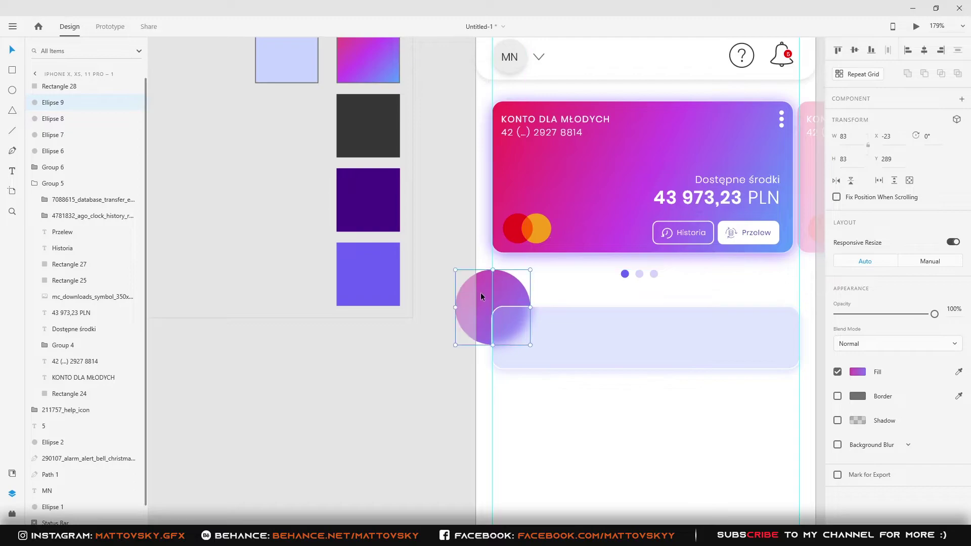
drag(935, 315, 904, 314)
scroll(309, 335, down, 1)
click(309, 336)
mouse_move(404, 238)
mouse_down()
mouse_move(424, 238)
mouse_move(415, 238)
mouse_up()
key(Escape)
key(ctrl+0)
scroll(639, 352, up, 5)
click(384, 243)
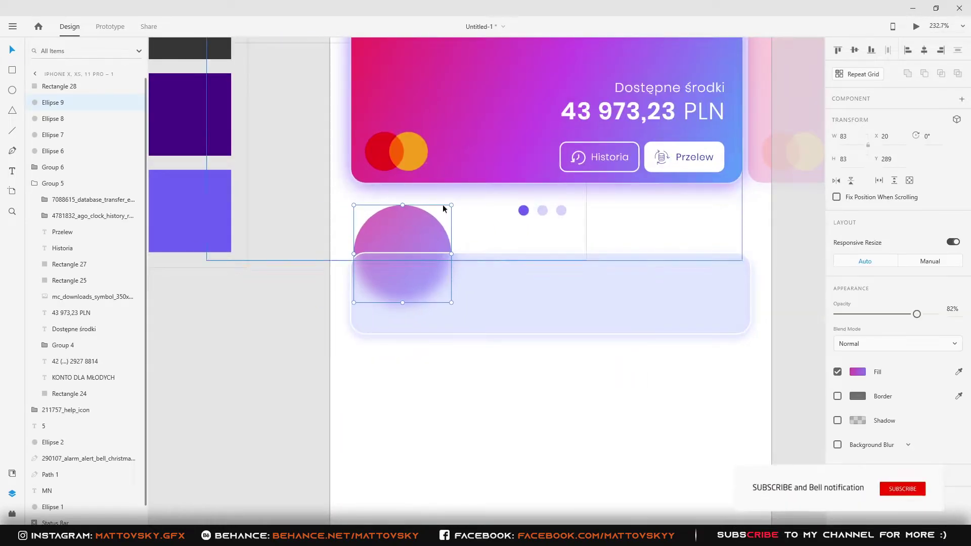
mouse_move(442, 204)
mouse_down()
mouse_move(394, 230)
mouse_move(761, 305)
mouse_up()
key(Escape)
key(Escape)
- Start a text label inside the light lavender card
scroll(802, 393, down, 1)
scroll(761, 384, up, 1)
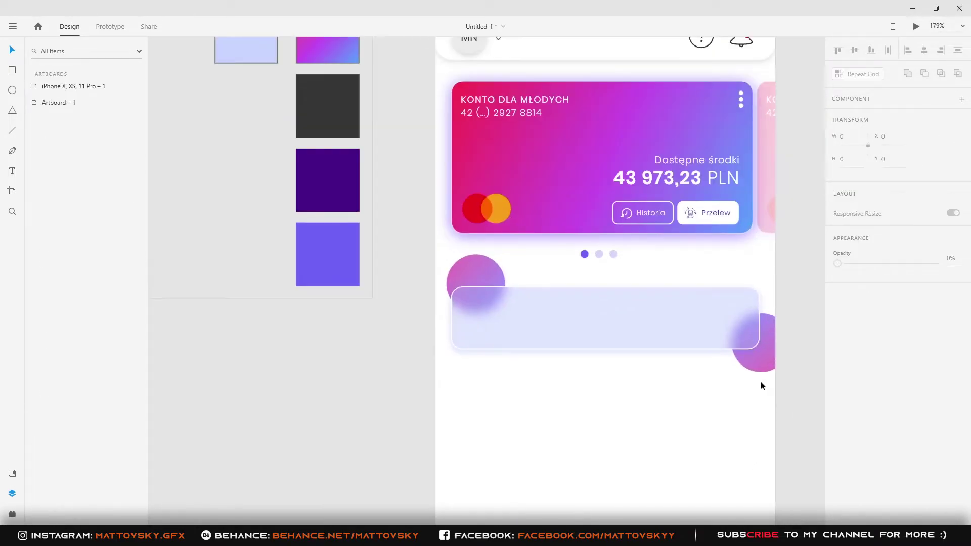
scroll(699, 383, up, 1)
click(12, 172)
click(510, 301)
text(Generuj kod BLIK)
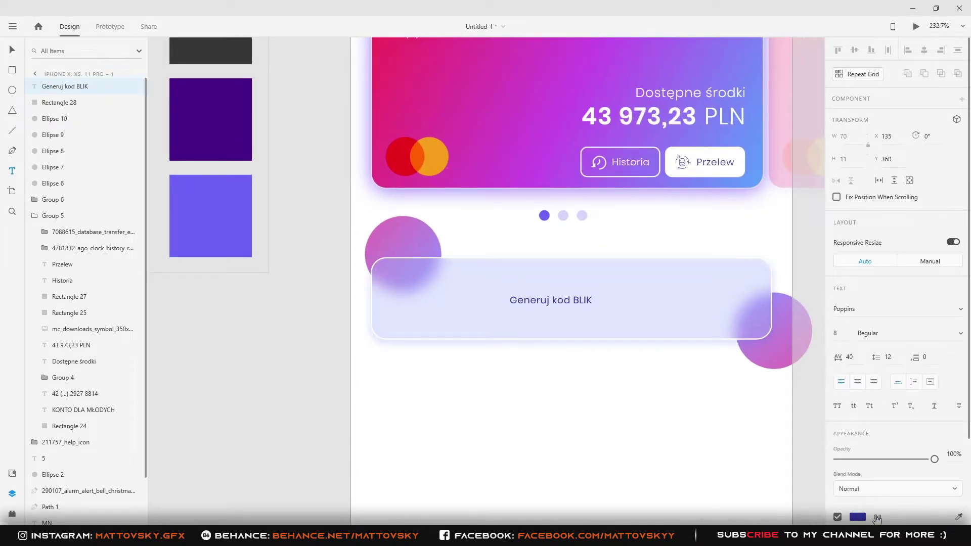
- Style the Generuj kod BLIK label near-black, SemiBold, size 11 with character spacing 101
click(858, 517)
click(579, 300)
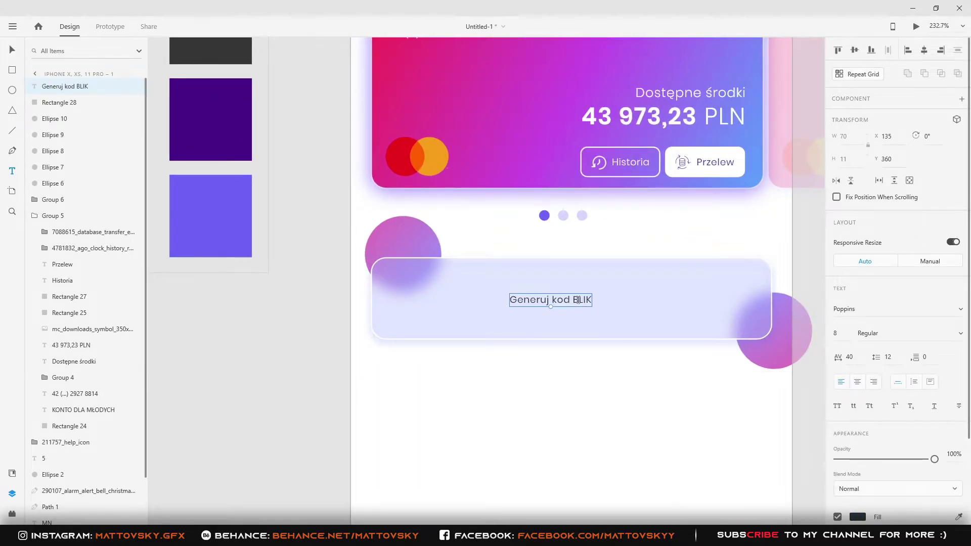
click(906, 333)
click(870, 290)
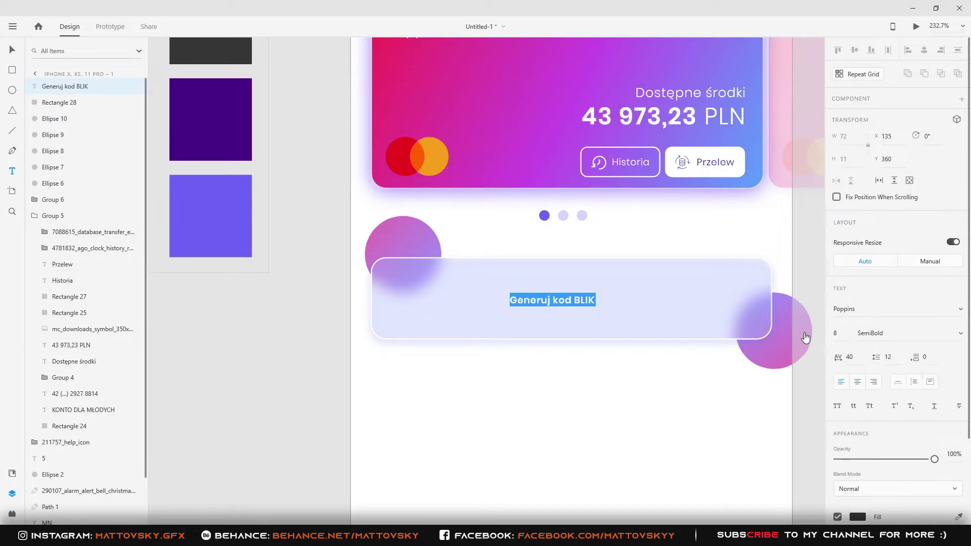
click(853, 357)
text(125)
click(838, 333)
text(11)
click(851, 357)
text(101)
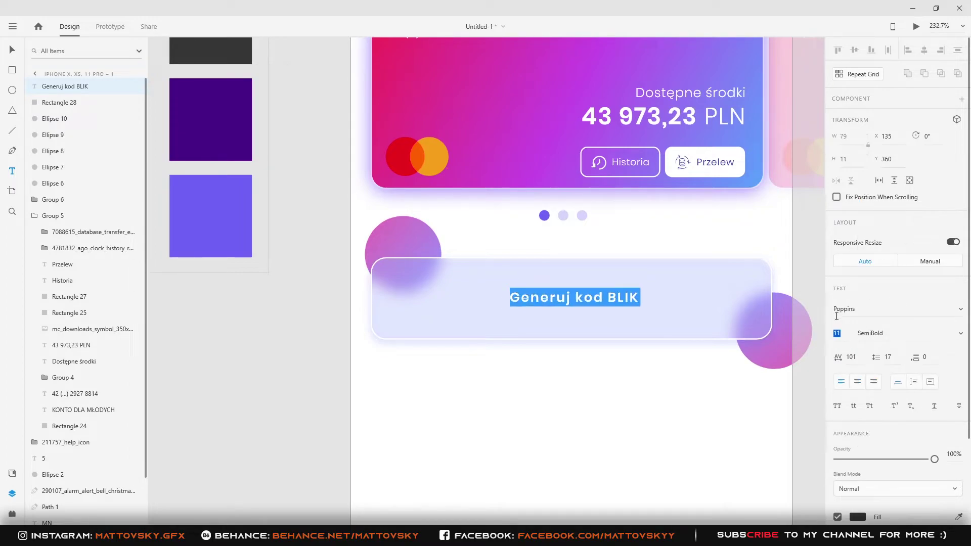
key(Escape)
- Add the BLIK logo beside the label and draw a white vertical divider across the card
drag(499, 487, 466, 300)
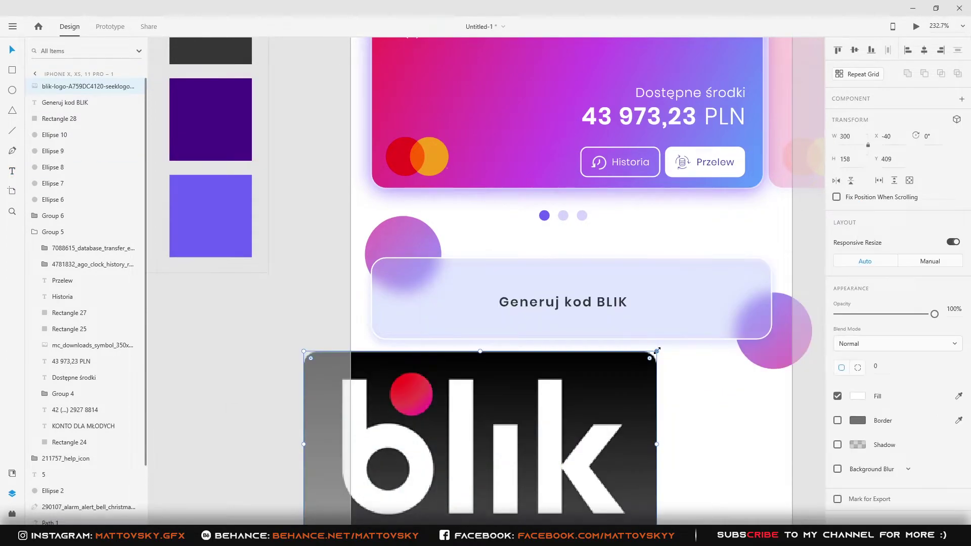
click(681, 309)
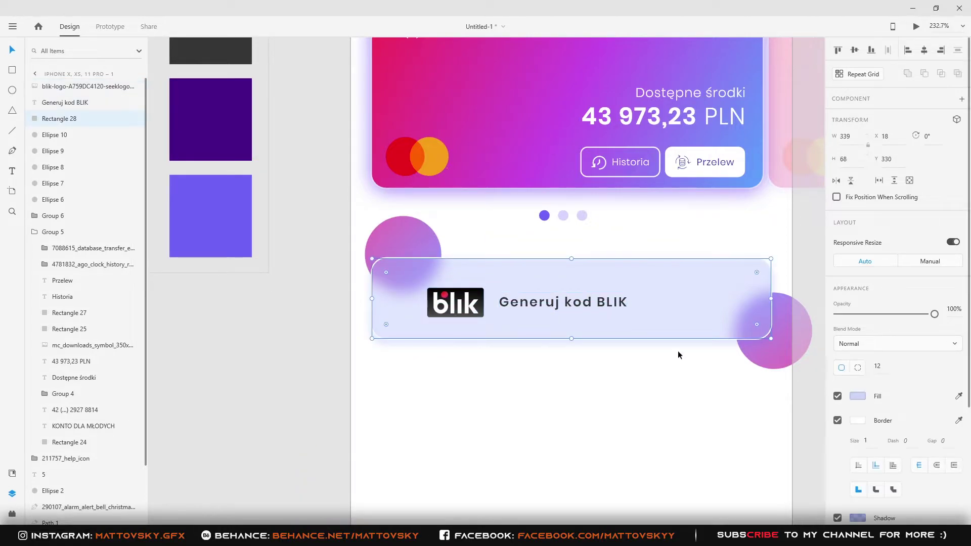
key(l)
scroll(729, 273, up, 4)
drag(608, 241, 607, 417)
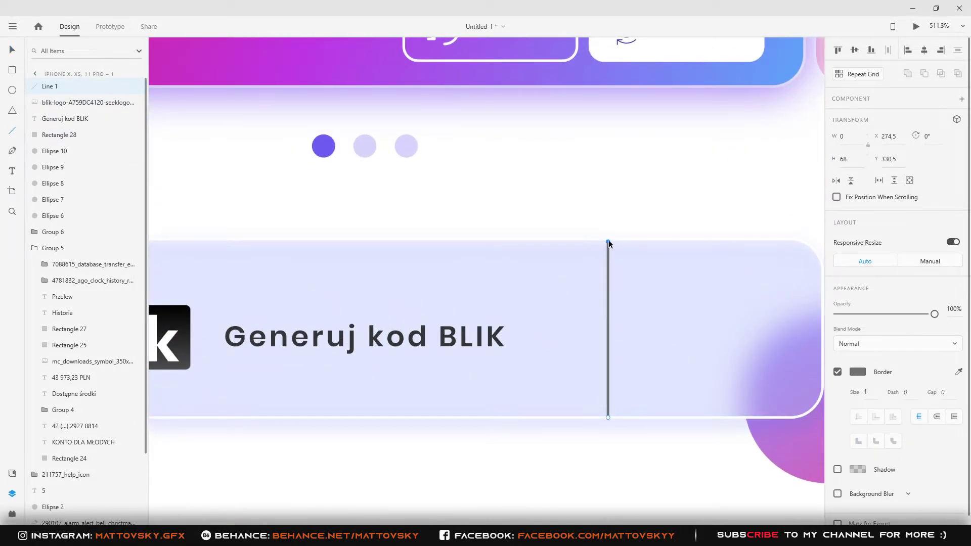
click(858, 372)
click(703, 301)
- Draw a white chevron right of the divider with the Pen tool and give it a shadow
scroll(640, 256, up, 3)
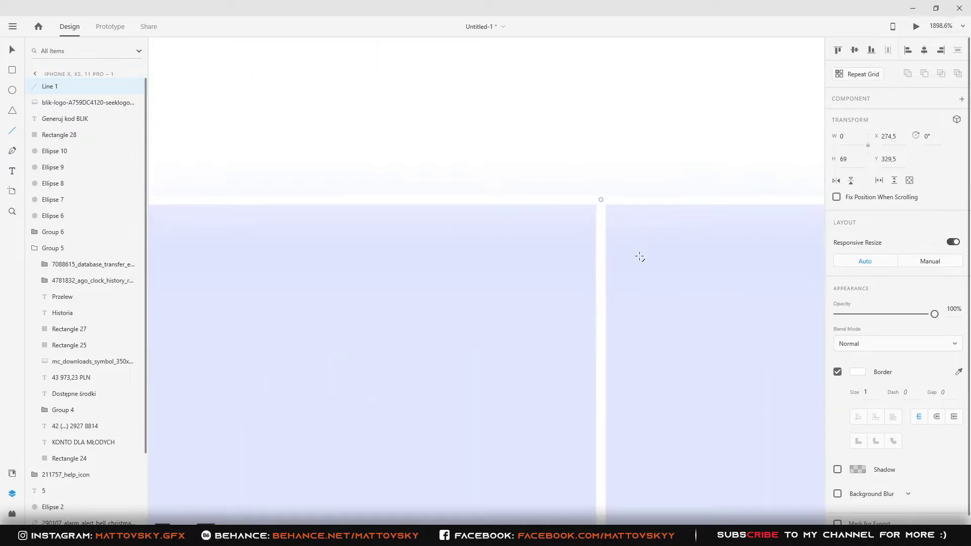
scroll(735, 397, down, 4)
scroll(735, 396, down, 5)
scroll(649, 393, up, 3)
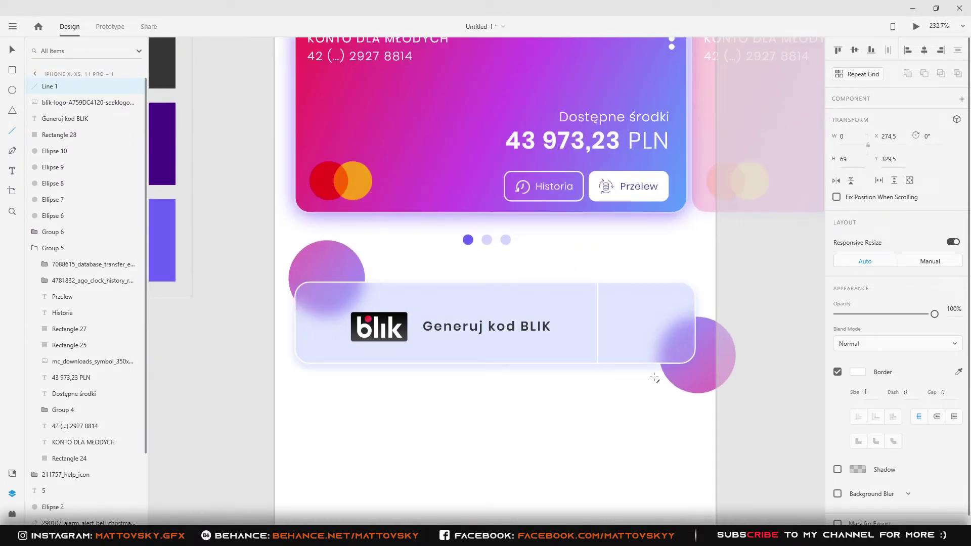
click(618, 312)
click(636, 330)
click(858, 354)
click(704, 301)
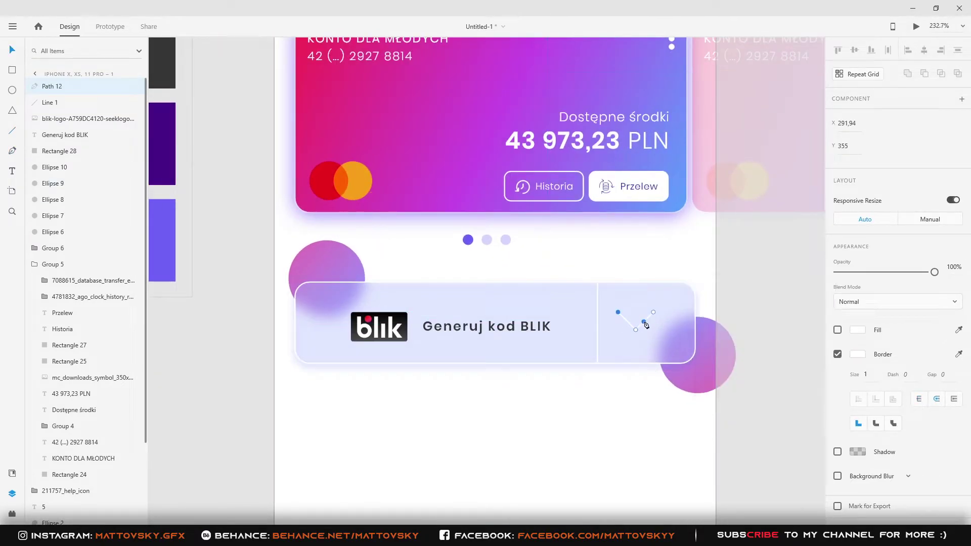
drag(640, 321, 652, 332)
scroll(855, 481, down, 1)
scroll(855, 480, down, 2)
click(857, 436)
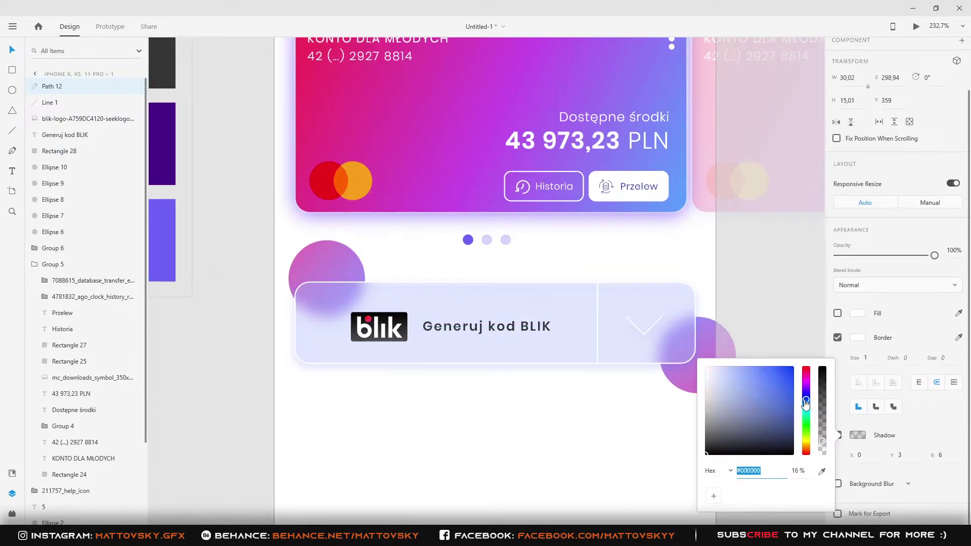
click(750, 327)
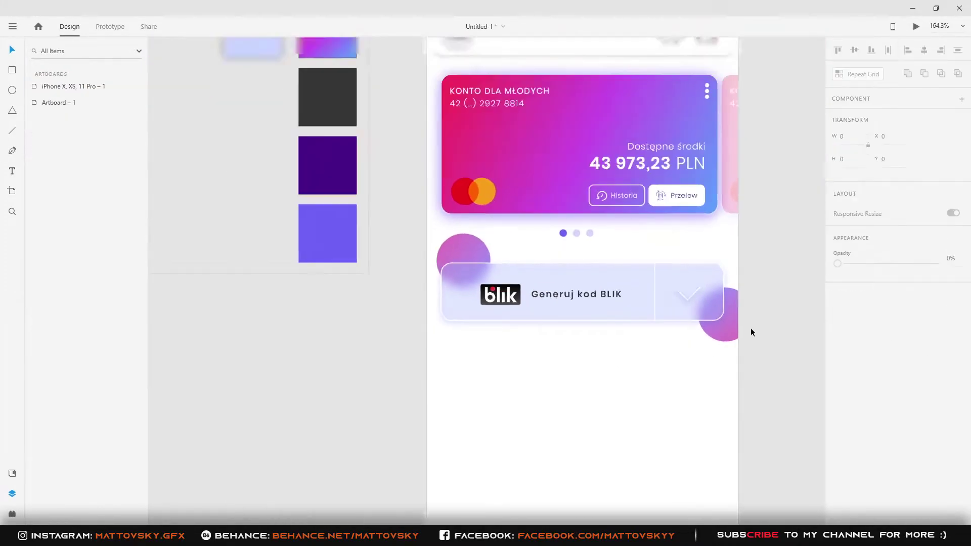
- Select the BLIK card rectangle
scroll(607, 317, down, 3)
scroll(599, 329, up, 2)
scroll(599, 329, up, 1)
click(195, 537)
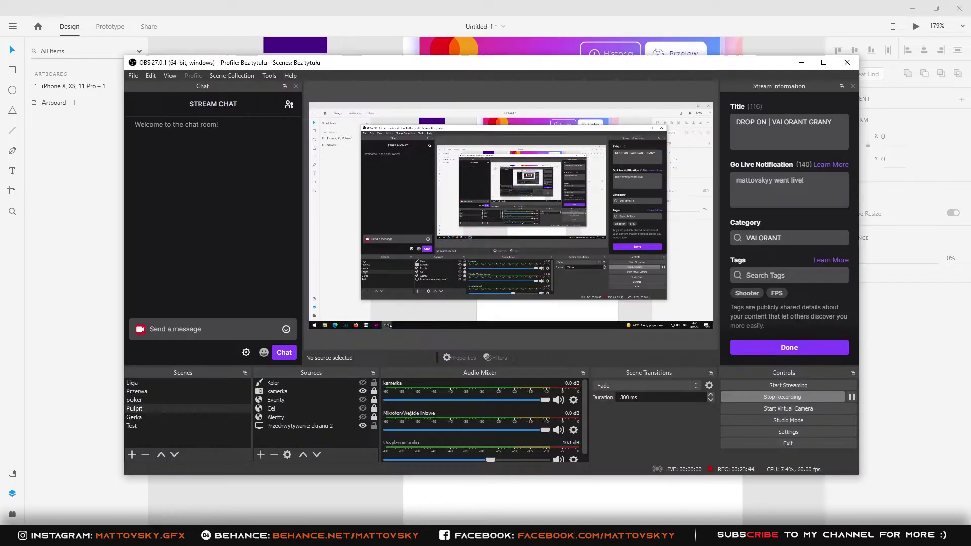
click(195, 536)
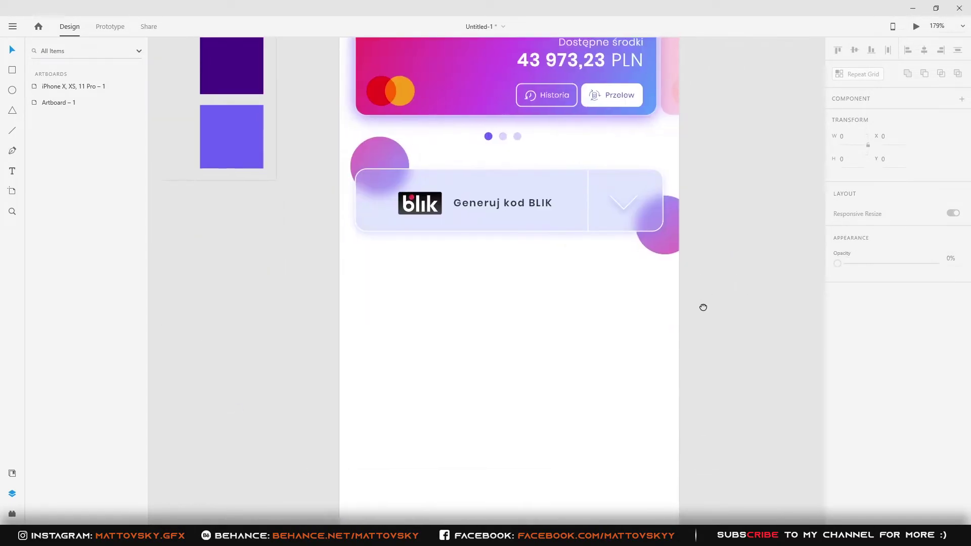
scroll(568, 205, down, 1)
click(568, 205)
- Duplicate the card below the BLIK button and make the copy taller
drag(568, 205, 570, 295)
mouse_move(510, 304)
mouse_down()
mouse_move(512, 348)
mouse_move(513, 310)
mouse_up()
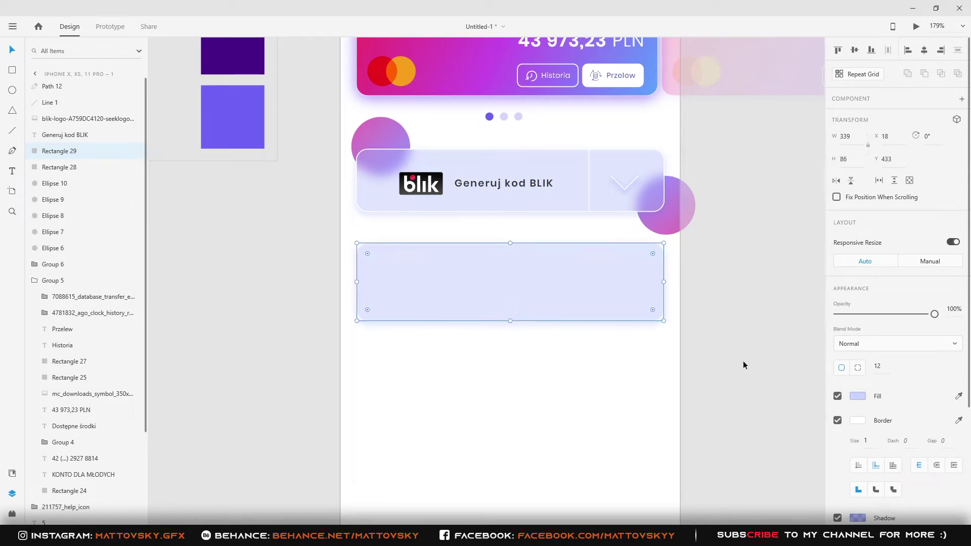
scroll(724, 354, down, 3)
scroll(709, 345, up, 3)
- Add the Lokaty title in Regular weight with character spacing 40
key(t)
click(391, 254)
text(Lokaty)
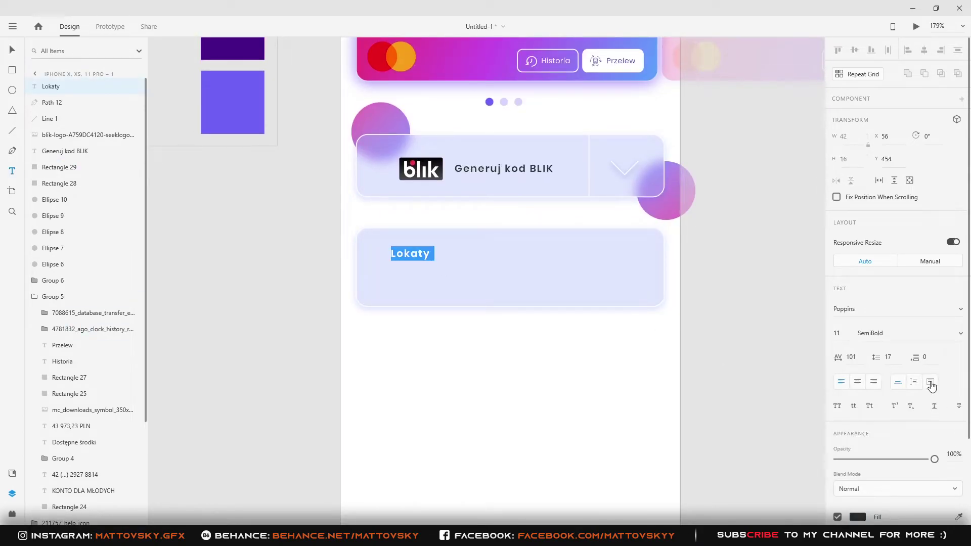
click(910, 334)
click(881, 217)
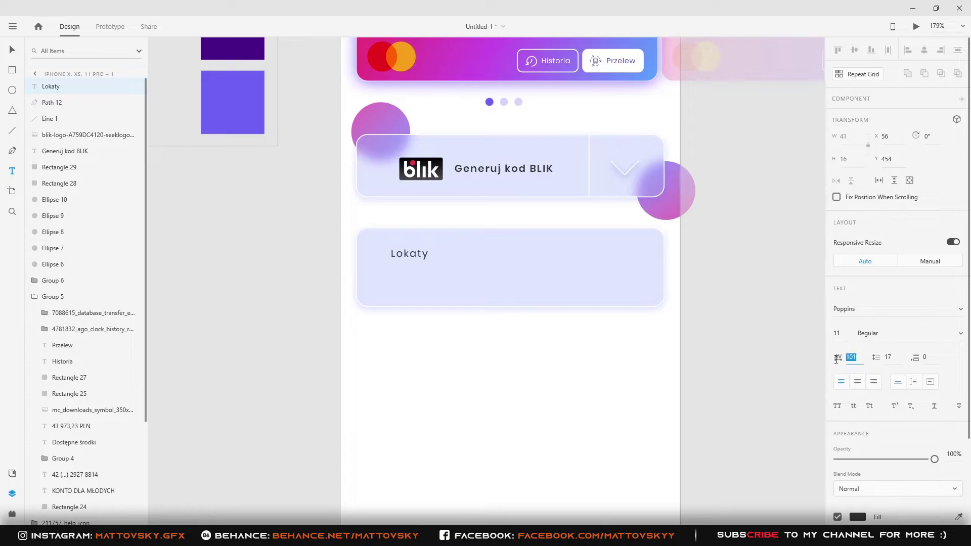
text(40)
key(Return)
key(Escape)
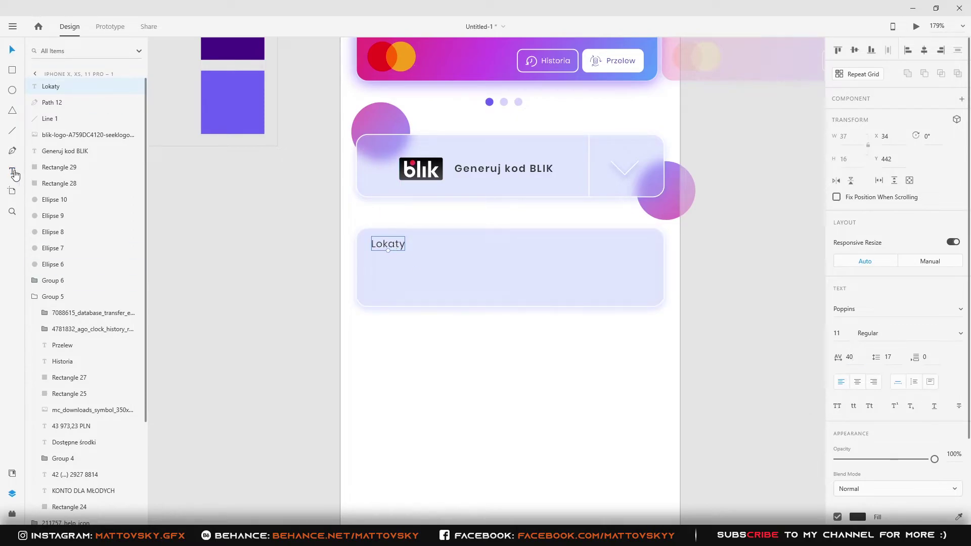
- Add the Dostępne środki label and the amount 75 872, 22 PLN on the card's right
click(12, 171)
click(554, 267)
text(e środki)
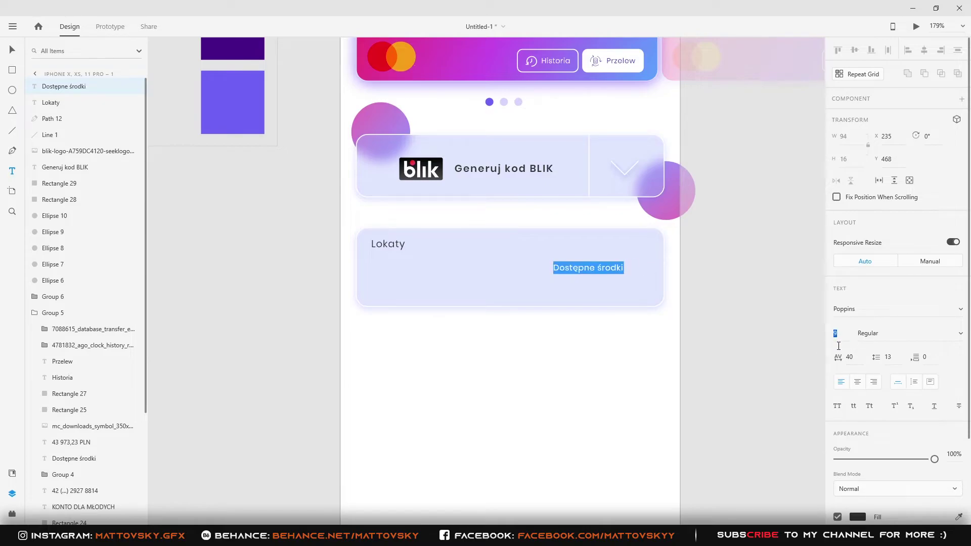
key(Escape)
click(538, 286)
text(75 872, 22 P)
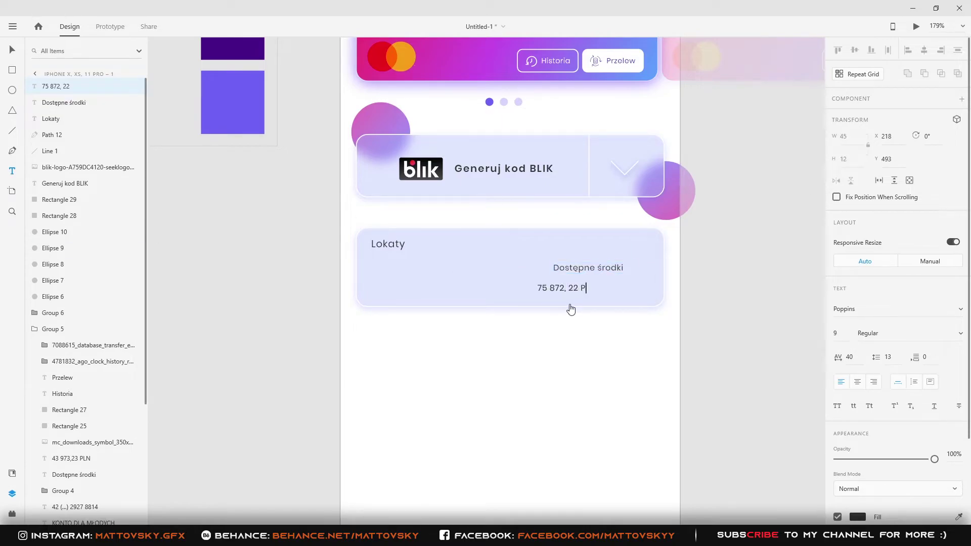
text(LN)
key(ctrl+a)
- Make the amount SemiBold size 19 and align it under Dostępne środki
click(840, 333)
text(19)
key(Return)
click(960, 333)
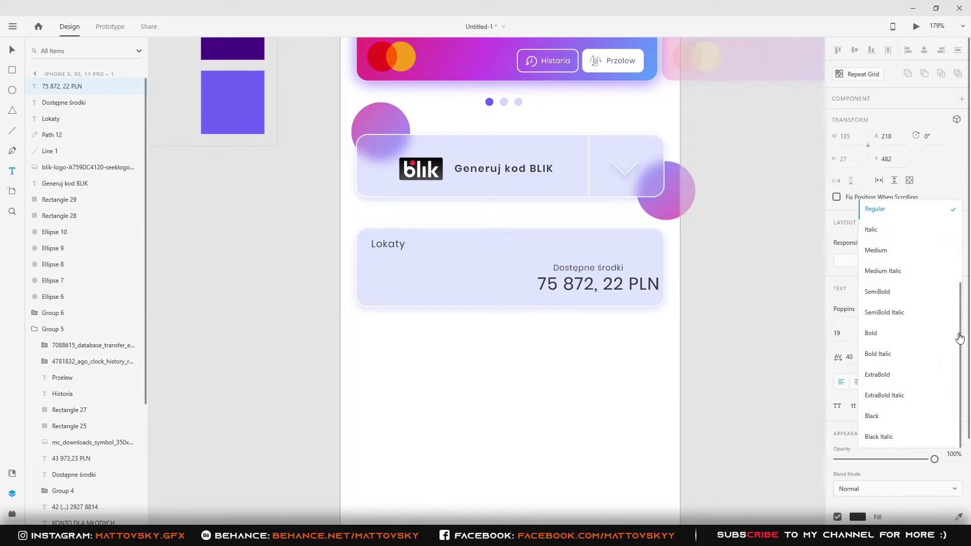
click(878, 292)
click(22, 52)
mouse_move(643, 289)
mouse_down()
mouse_move(609, 284)
mouse_move(639, 286)
mouse_up()
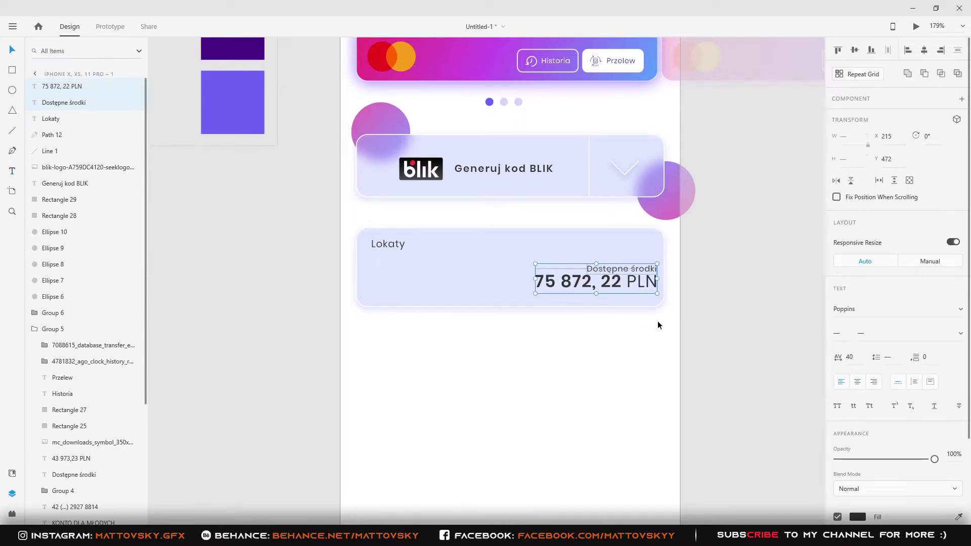
click(661, 302)
scroll(693, 260, up, 3)
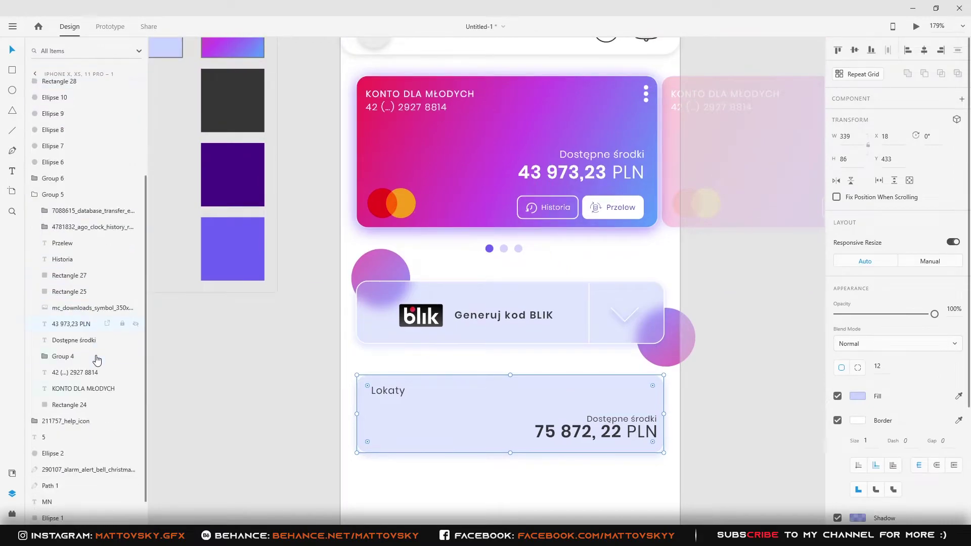
- Draw a tiny dark dot with no outline on the Lokaty card
scroll(129, 268, down, 5)
scroll(136, 371, up, 5)
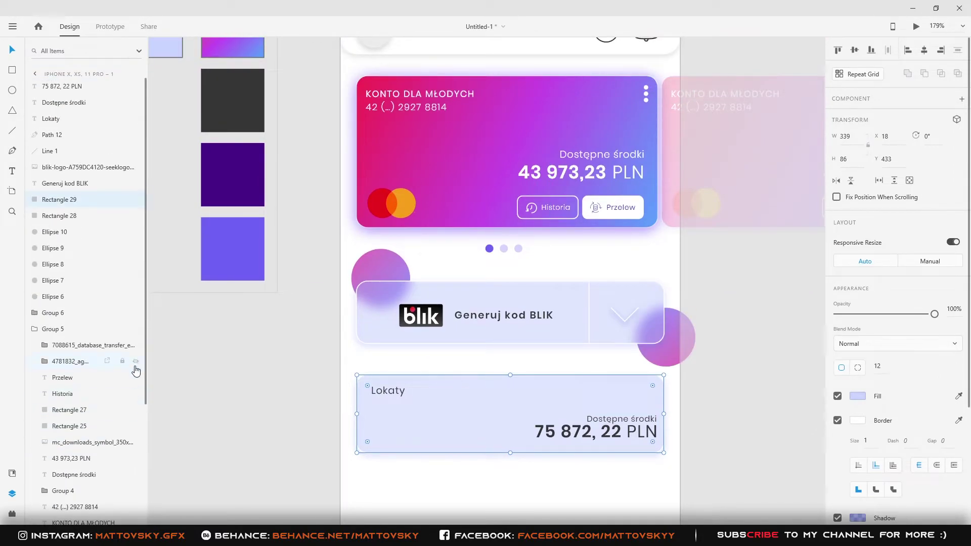
key(e)
scroll(653, 400, up, 5)
drag(646, 395, 657, 405)
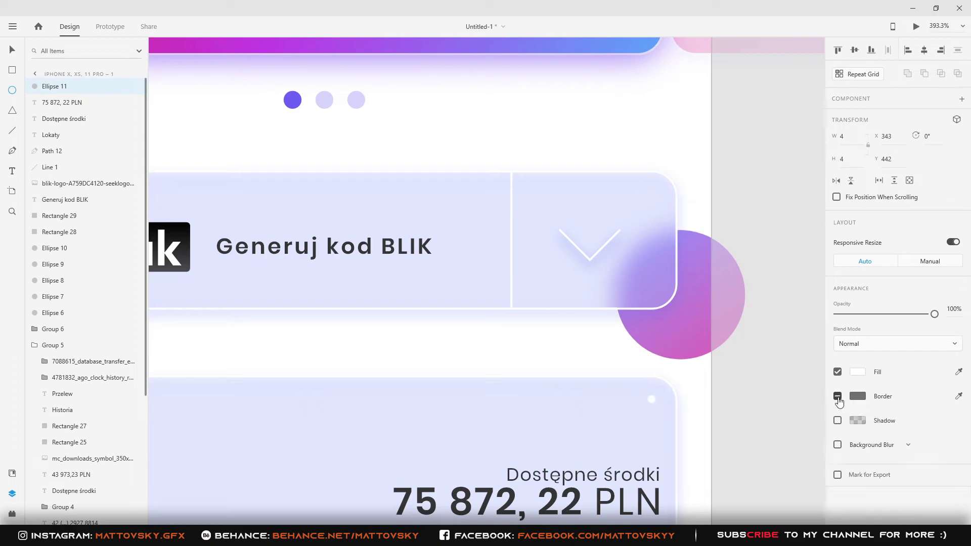
click(858, 372)
click(822, 416)
click(576, 493)
key(Escape)
- Duplicate the dot below the first to build the three-dot menu
scroll(652, 400, up, 4)
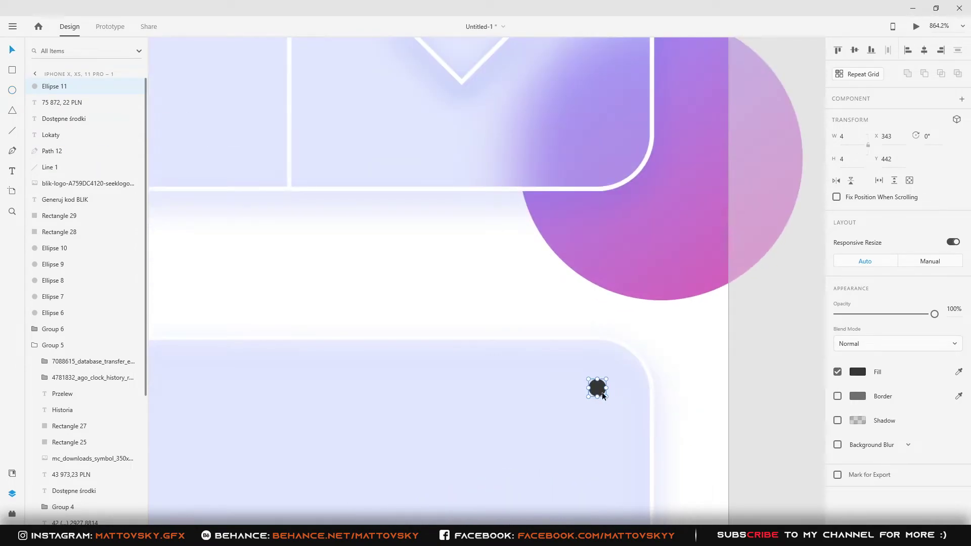
drag(599, 391, 602, 420)
scroll(601, 417, down, 5)
scroll(646, 433, down, 3)
scroll(627, 437, up, 3)
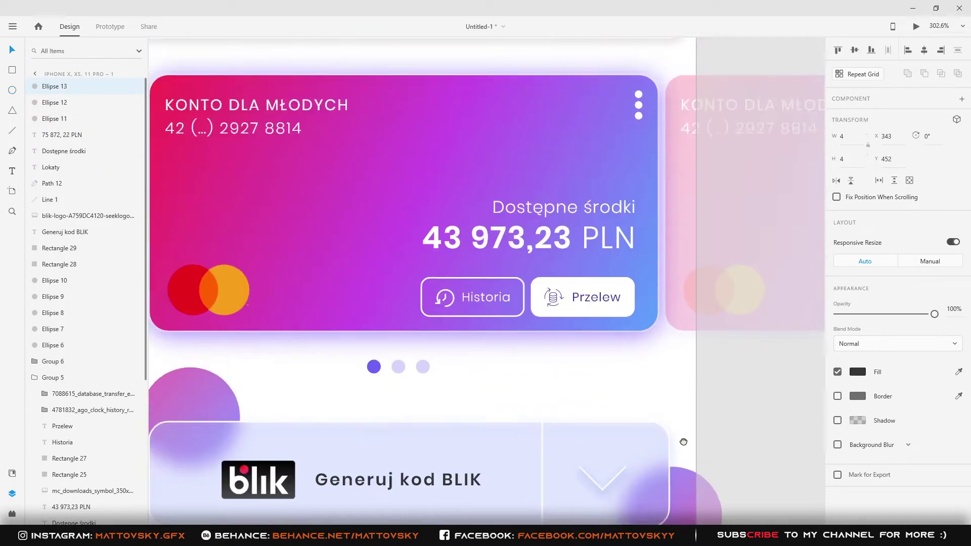
click(778, 348)
scroll(752, 379, down, 2)
scroll(764, 377, up, 1)
- Add a smaller Szczegóły text at the card's lower left, left-aligned with Lokaty
key(t)
click(359, 378)
text(Sz)
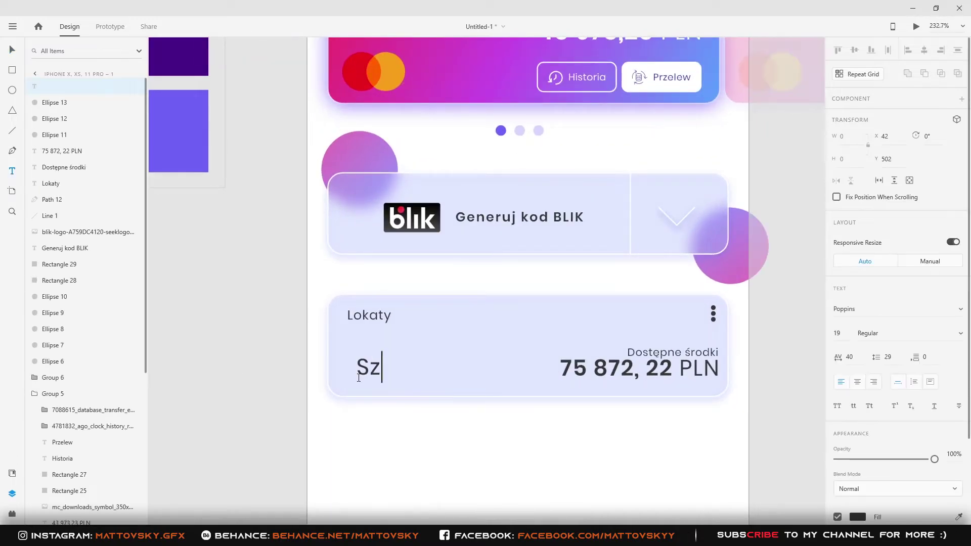
text(czegóły)
key(ctrl+a)
key(ctrl+shift+less)
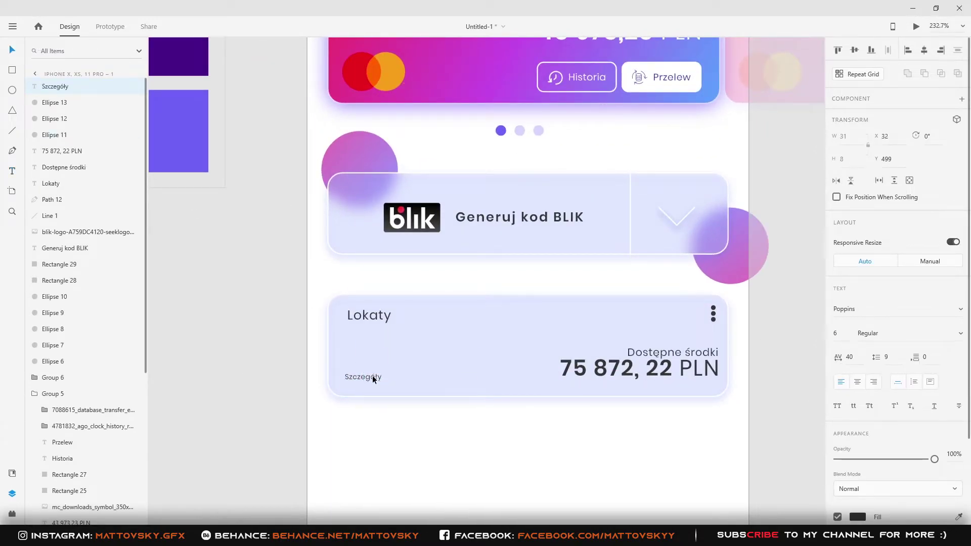
key(Escape)
drag(375, 316, 368, 315)
click(402, 378)
drag(360, 377, 426, 376)
click(410, 382)
- Draw a line for the link arrow in the sampled dark text colour
click(12, 131)
scroll(423, 379, up, 5)
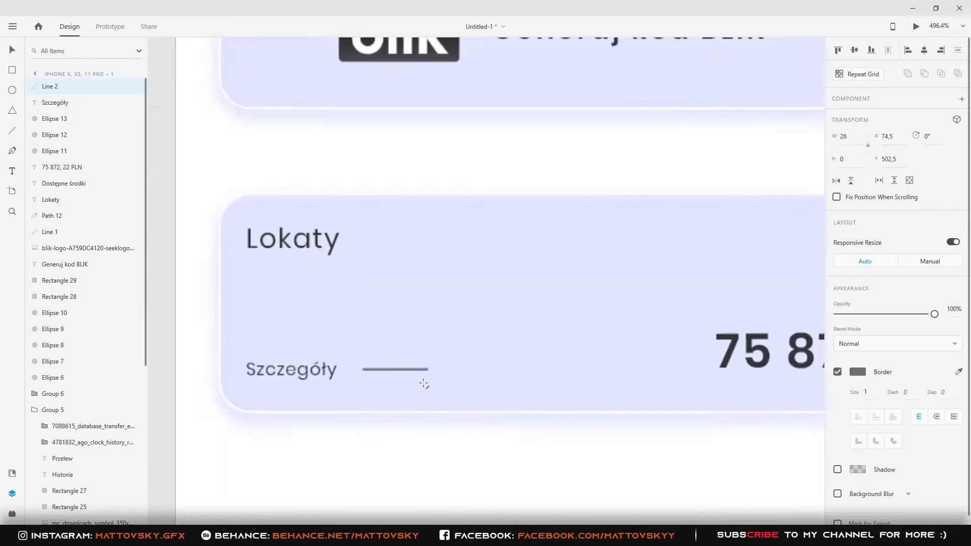
click(858, 374)
click(822, 408)
click(284, 201)
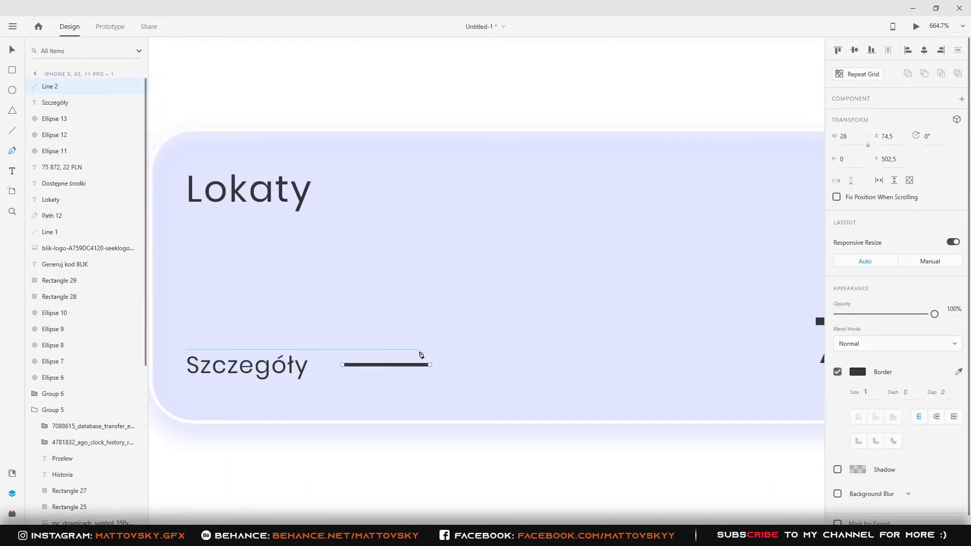
- Draw a dark pen-tool arrowhead and group it with the line into one arrow
click(417, 349)
click(431, 364)
click(420, 381)
key(Escape)
click(858, 354)
click(822, 408)
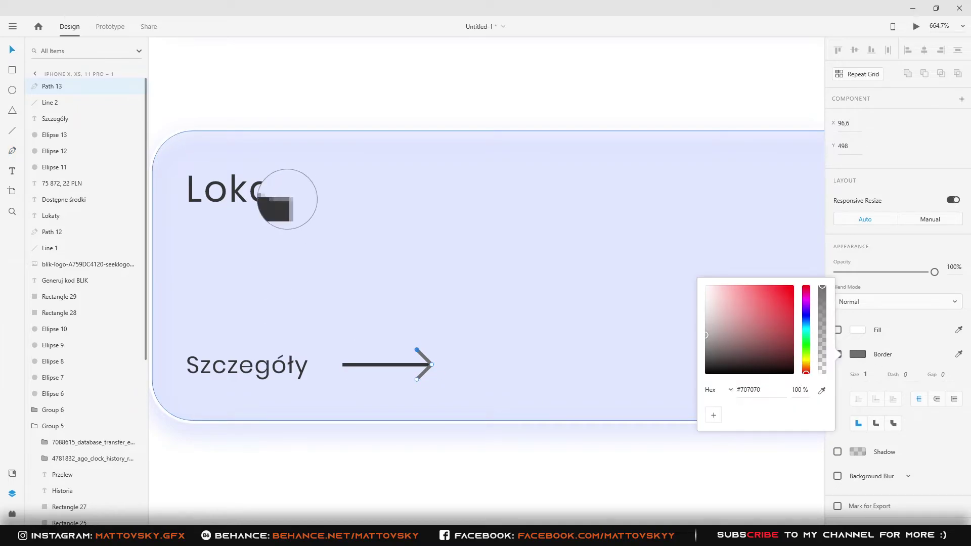
click(285, 202)
key(Escape)
shift+click(383, 364)
key(ctrl+g)
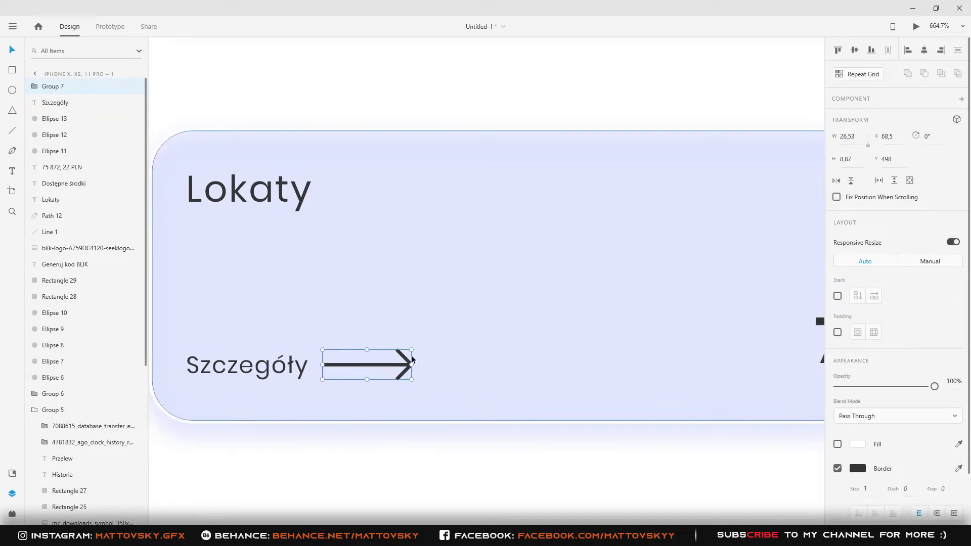
- Duplicate the Lokaty card below and resize it into a taller savings card
scroll(672, 406, down, 5)
scroll(716, 401, up, 2)
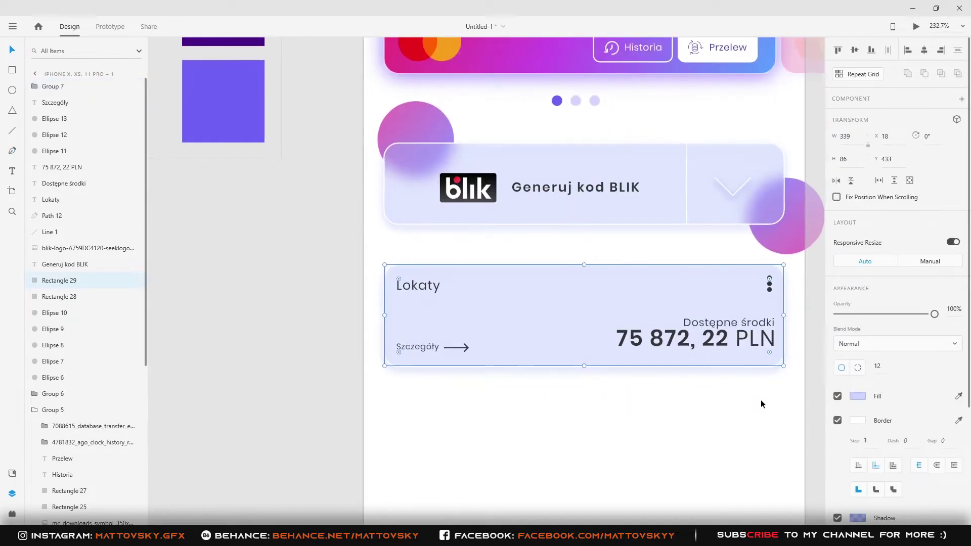
scroll(779, 400, down, 3)
scroll(792, 402, up, 3)
scroll(548, 330, down, 1)
drag(559, 268, 567, 387)
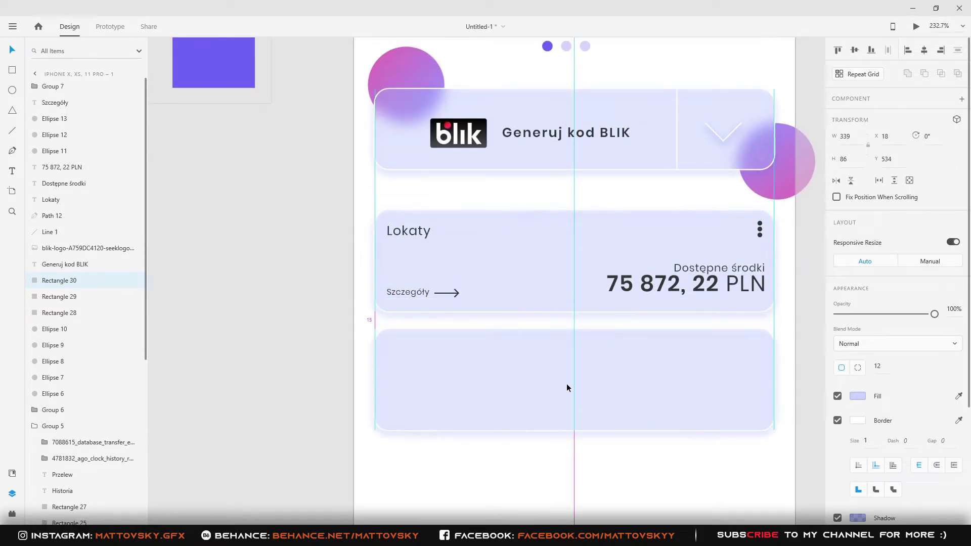
scroll(601, 271, down, 5)
drag(601, 272, 691, 278)
scroll(810, 260, up, 2)
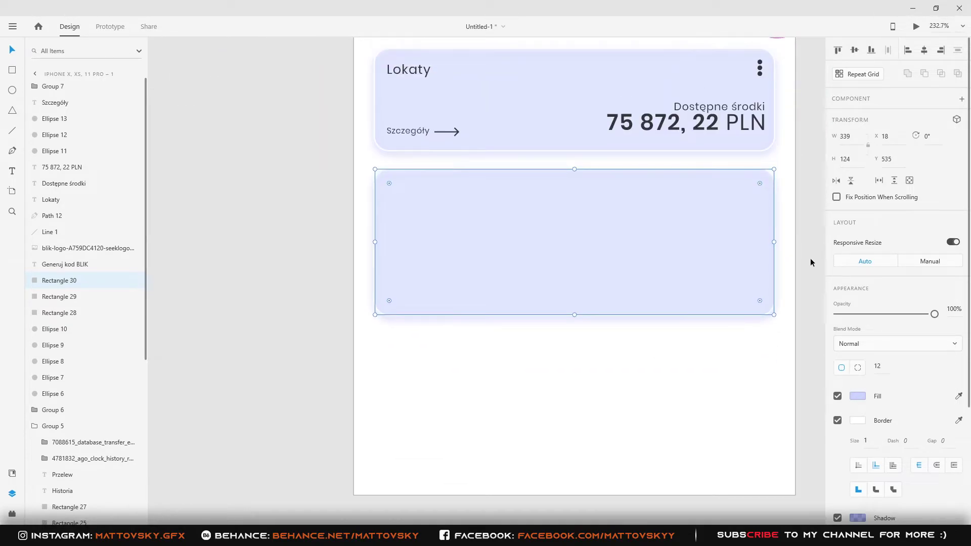
drag(416, 85, 416, 204)
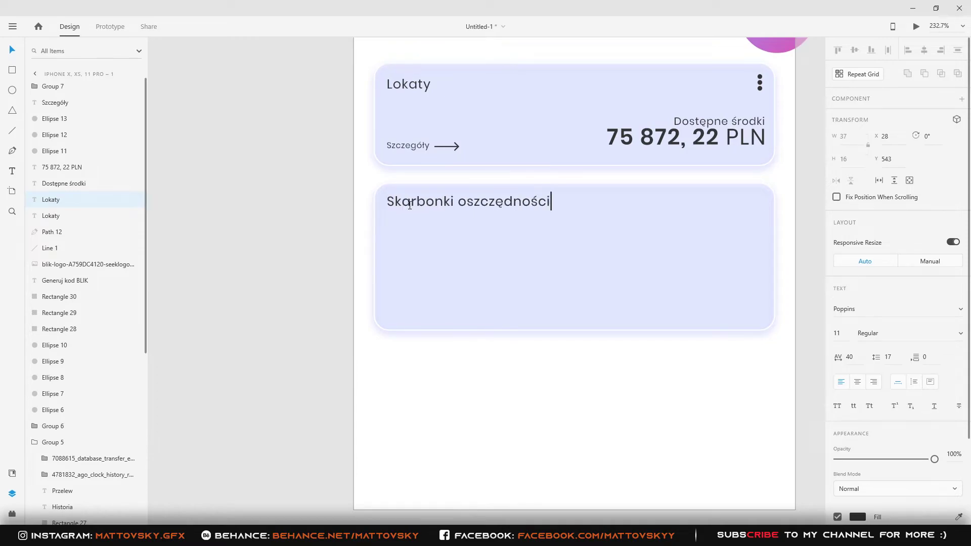
- Copy the Szczegóły link into the new card and retype it as Załóż nową skarbonkę
click(468, 339)
drag(414, 144, 416, 308)
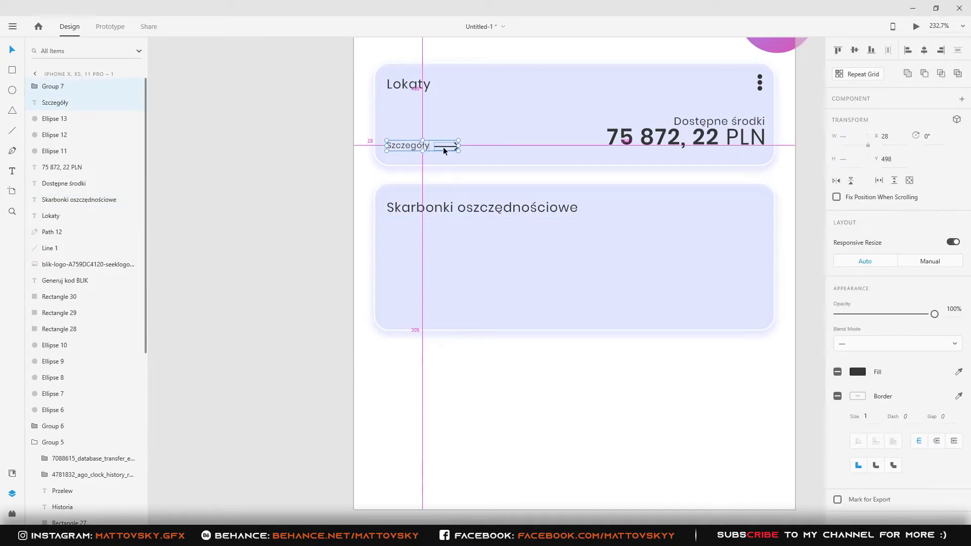
double_click(415, 309)
text(ową skarbonkę)
click(455, 309)
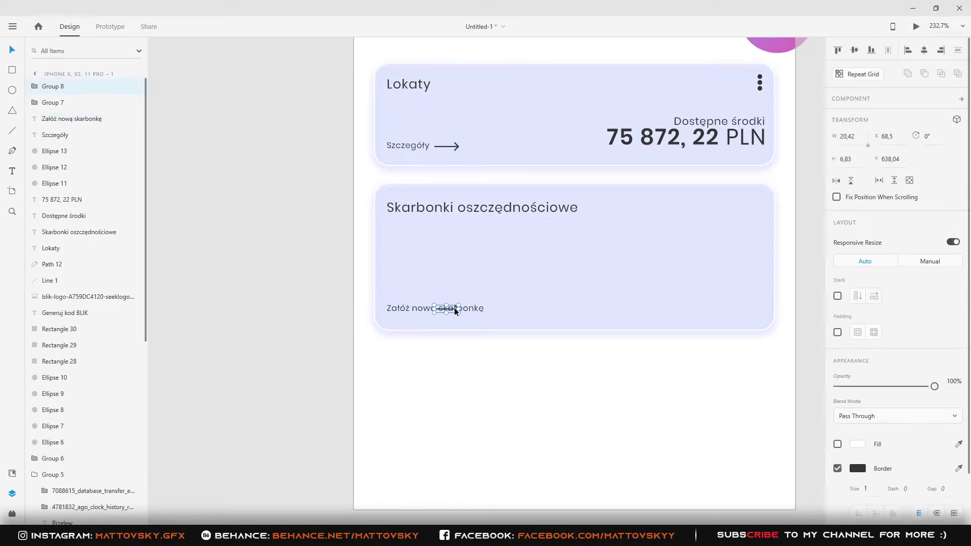
drag(473, 308, 461, 312)
- Add the slogan 'Wyznacz cel, a my zajmiemy się resztą!' at size 12 on the card's right
key(t)
click(626, 254)
text(w)
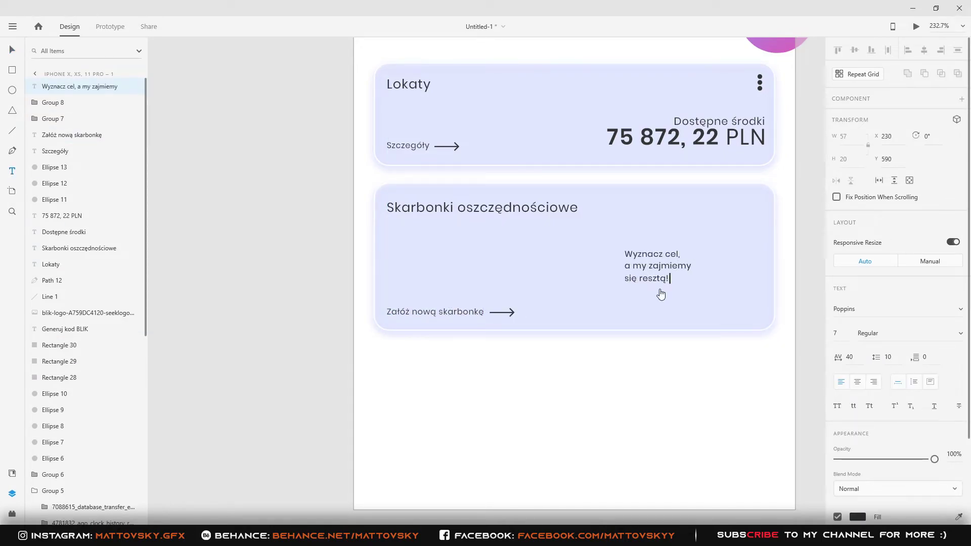
key(ctrl+a)
click(838, 333)
text(12)
key(Return)
key(Escape)
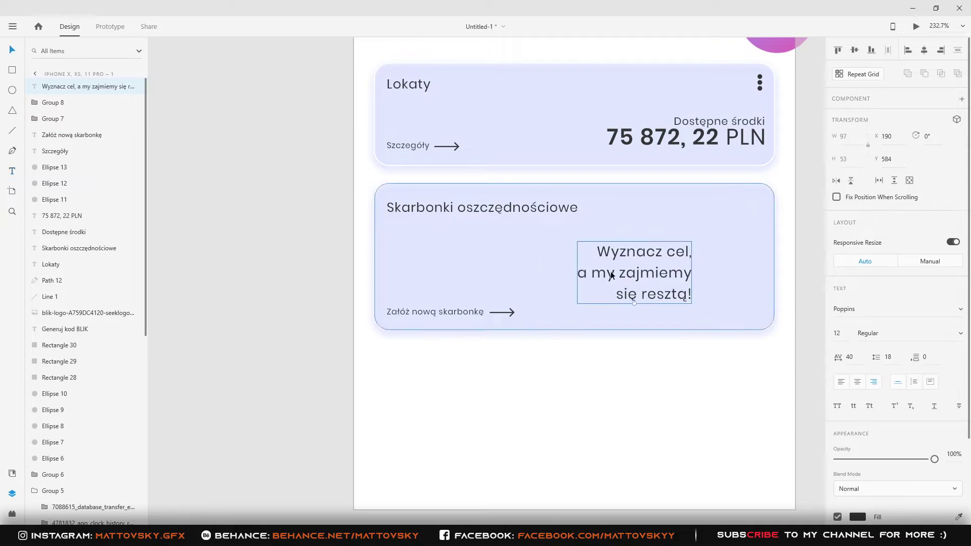
drag(664, 274, 726, 271)
key(Escape)
- Import the piggy-bank SVG, give its border the dark amount-text colour, enlarge it, and place it in the savings card
key(super+e)
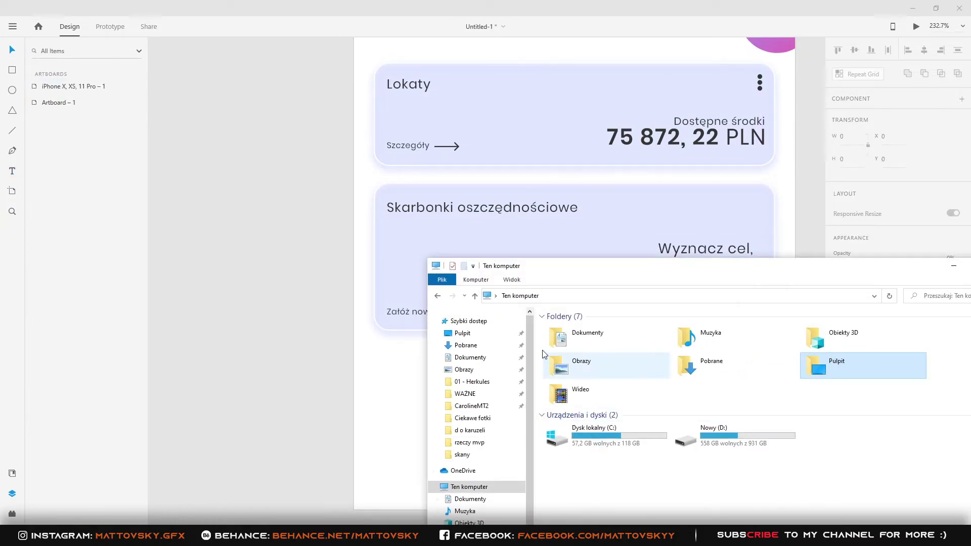
click(463, 333)
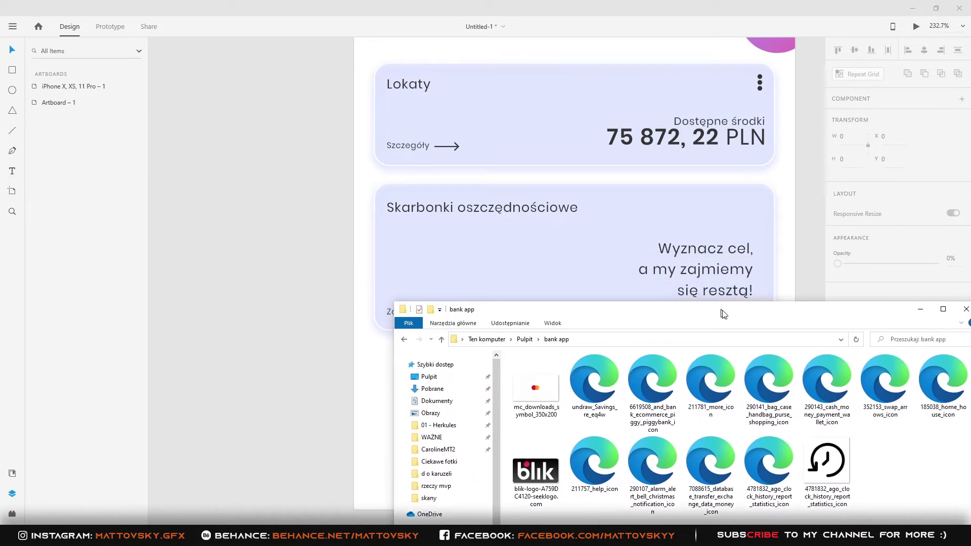
mouse_move(686, 336)
mouse_down()
mouse_move(765, 427)
mouse_move(482, 194)
mouse_up()
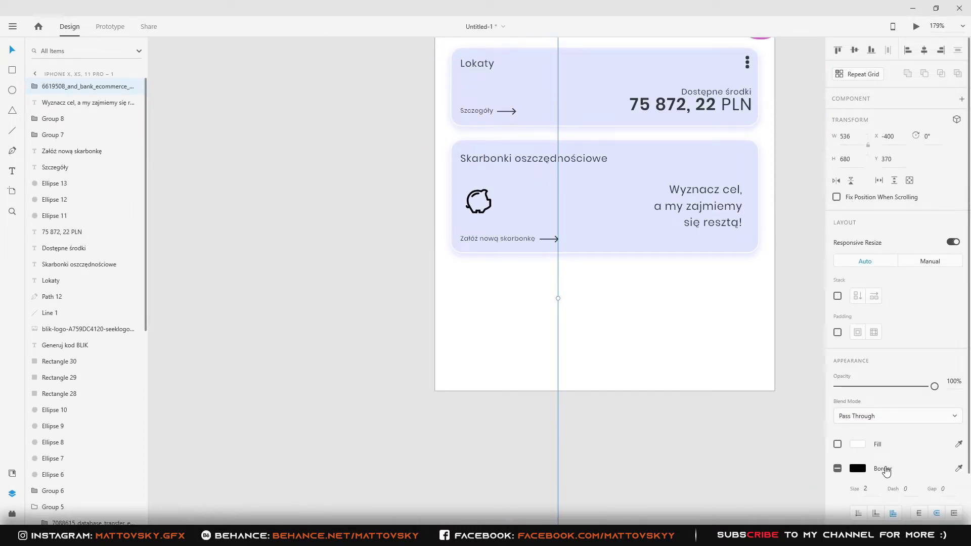
click(858, 468)
click(640, 104)
drag(558, 298, 831, 65)
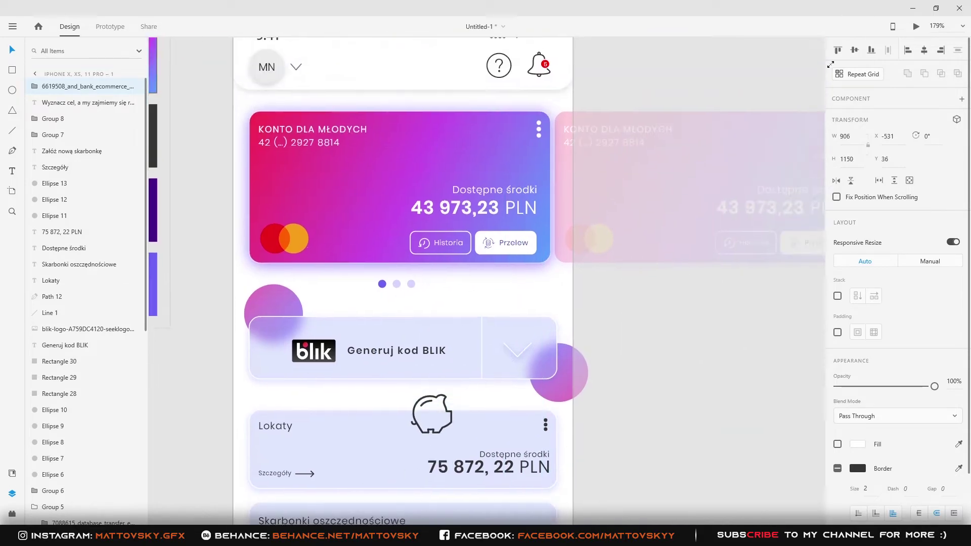
scroll(737, 260, down, 4)
scroll(737, 260, left, 3)
drag(591, 222, 455, 356)
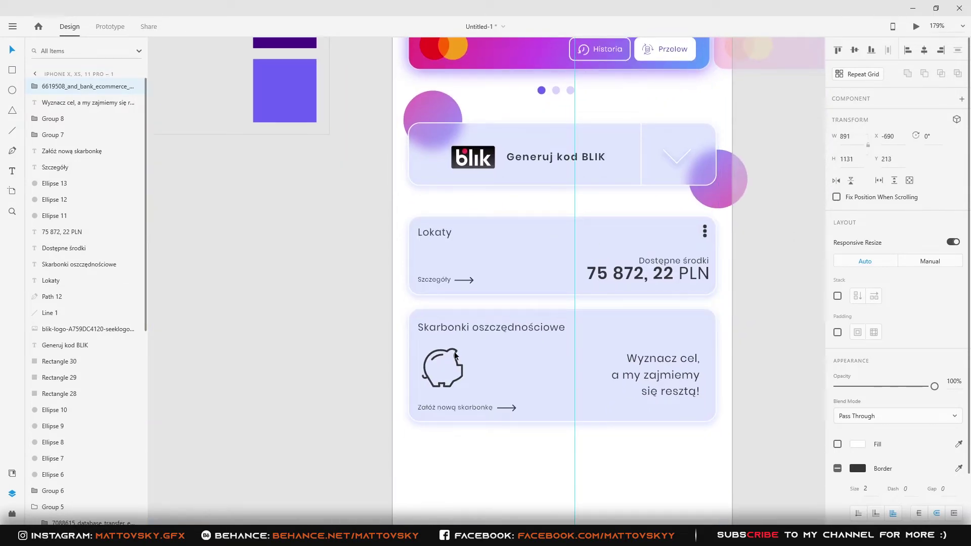
- Copy two gradient circles behind the savings card's corners
scroll(721, 249, down, 3)
scroll(513, 78, up, 1)
mouse_move(513, 78)
mouse_down()
mouse_move(512, 223)
mouse_move(444, 166)
mouse_up()
click(754, 275)
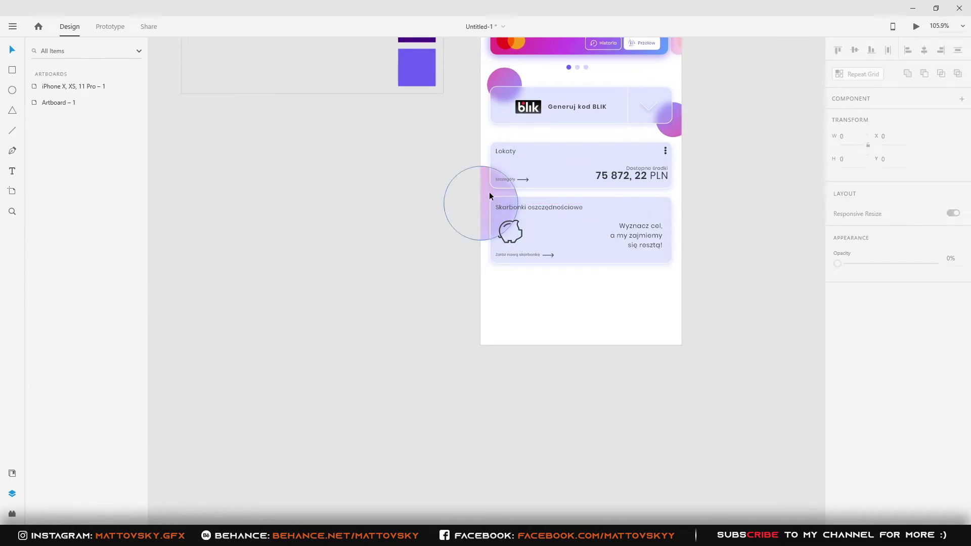
mouse_move(489, 196)
mouse_down()
mouse_move(679, 193)
mouse_move(703, 260)
mouse_up()
click(706, 325)
- Draw a 375×76 borderless bar at the artboard bottom with shadow Y 12, Blur 26
scroll(698, 283, down, 2)
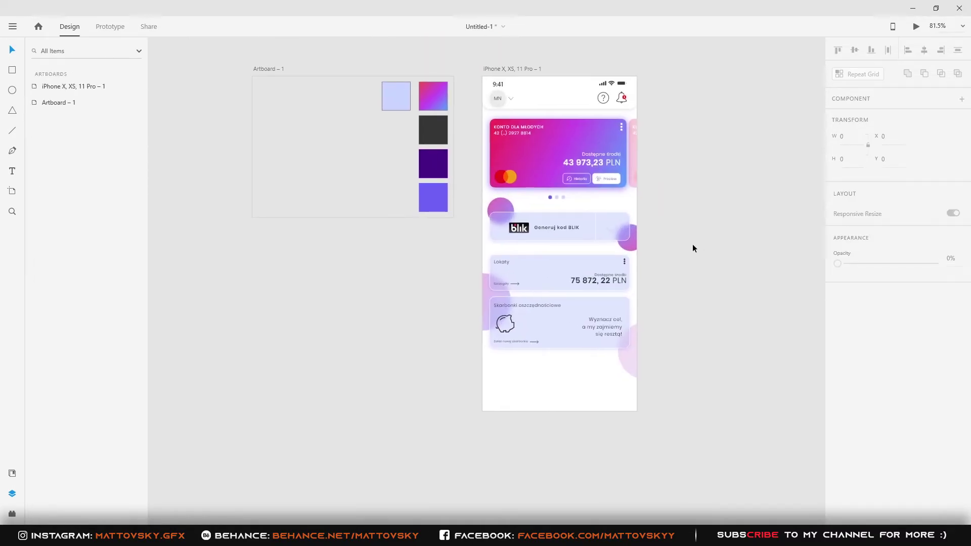
scroll(638, 240, up, 1)
key(r)
drag(637, 324, 437, 284)
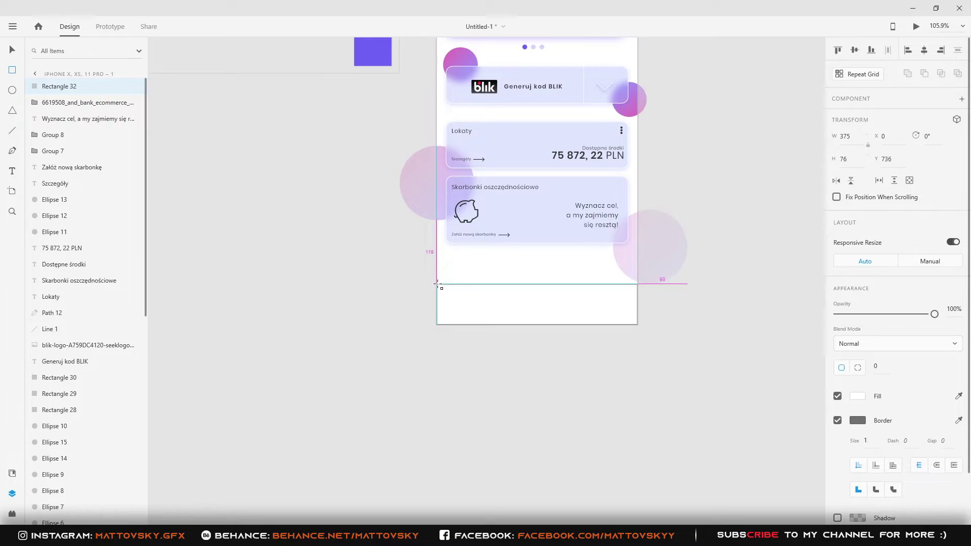
scroll(625, 350, up, 3)
click(838, 421)
click(837, 444)
click(901, 464)
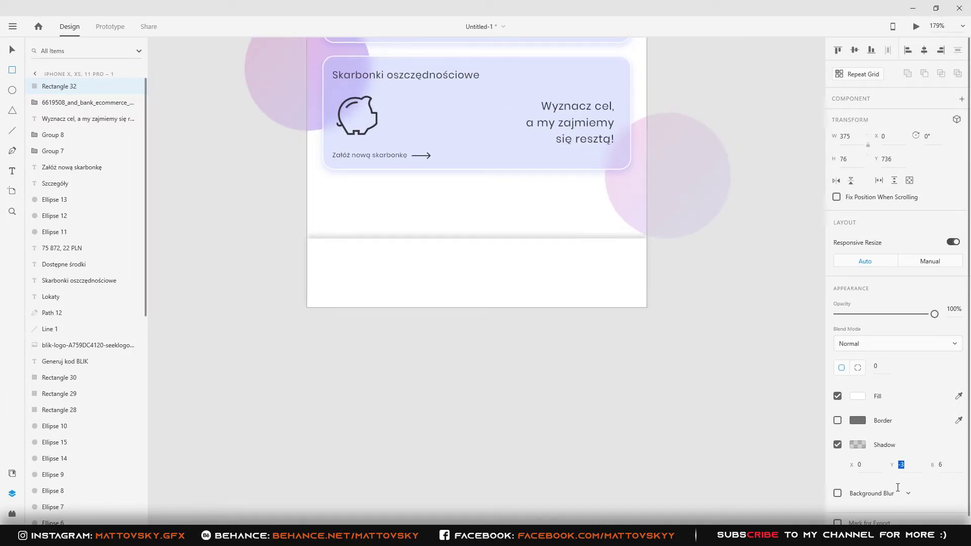
text(12)
key(Tab)
text(26)
click(900, 464)
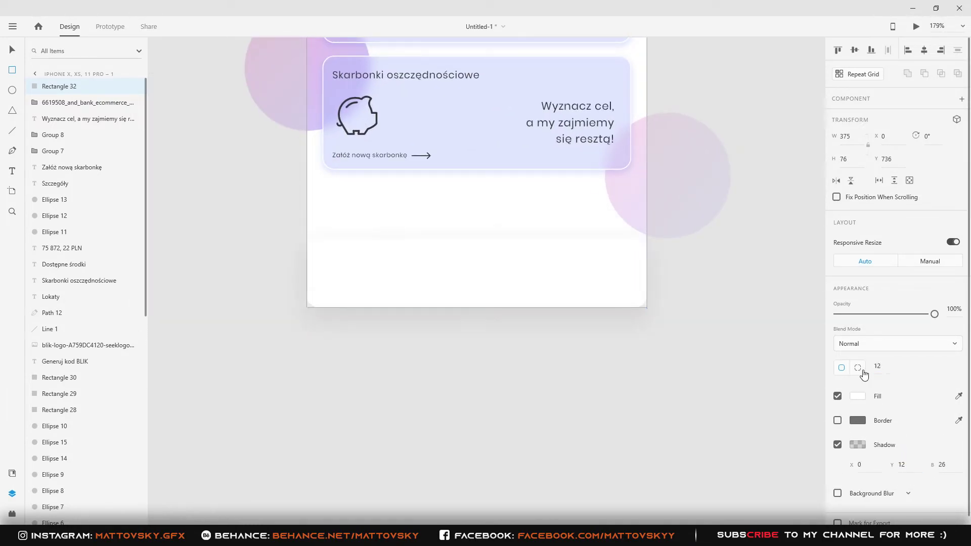
- Drop the home icon from the bank app folder onto the navigation bar
click(555, 322)
scroll(485, 415, up, 2)
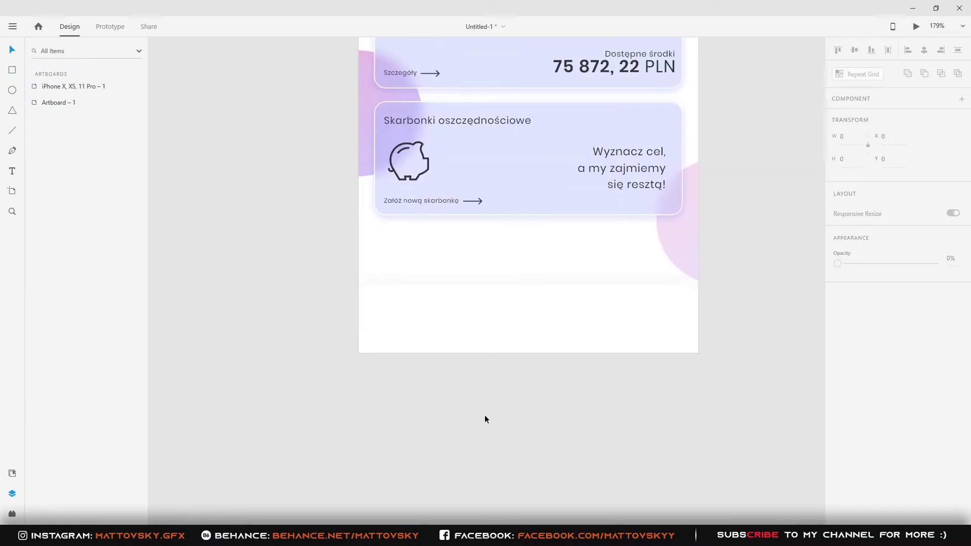
click(161, 521)
drag(658, 313, 562, 313)
mouse_move(853, 385)
mouse_down()
mouse_move(299, 293)
mouse_move(397, 328)
mouse_move(409, 300)
mouse_up()
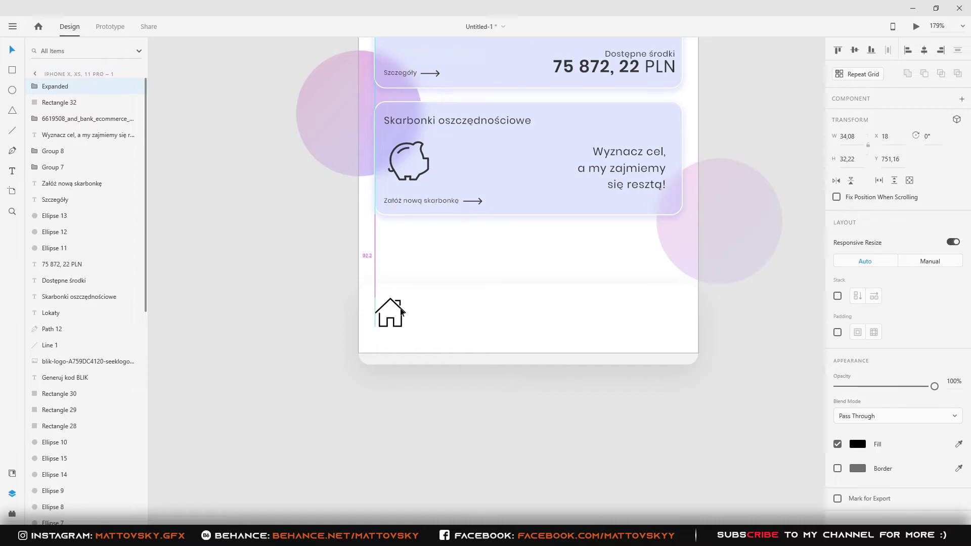
- Recolour the home icon and add the swap-arrows icon beside it in dark grey
click(858, 445)
click(408, 161)
key(alt+Tab)
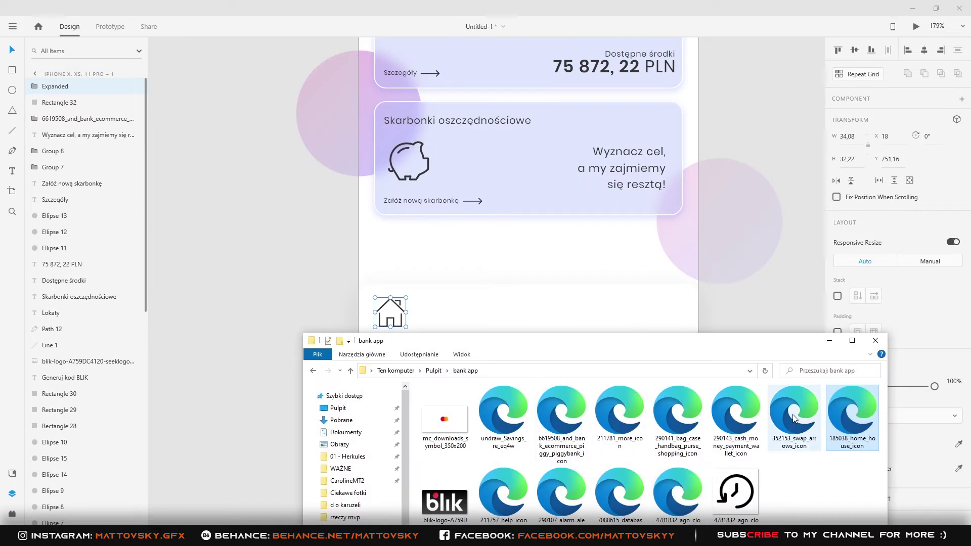
mouse_move(794, 418)
mouse_down()
mouse_move(321, 321)
mouse_move(446, 314)
mouse_up()
click(858, 444)
click(822, 485)
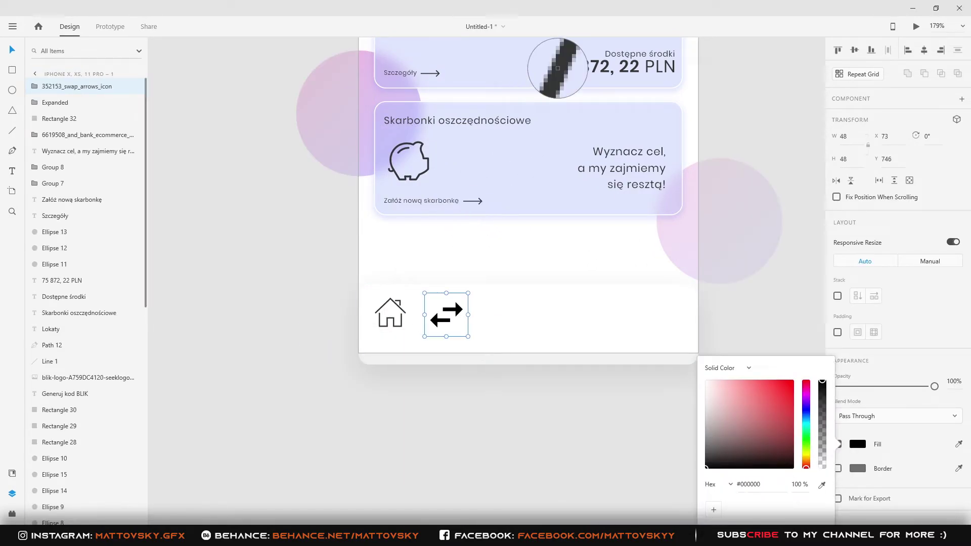
click(557, 67)
key(alt+Tab)
- Add the wallet icon in the sampled dark grey and import the bag icon
mouse_move(729, 418)
mouse_down()
mouse_move(295, 325)
mouse_move(507, 318)
mouse_up()
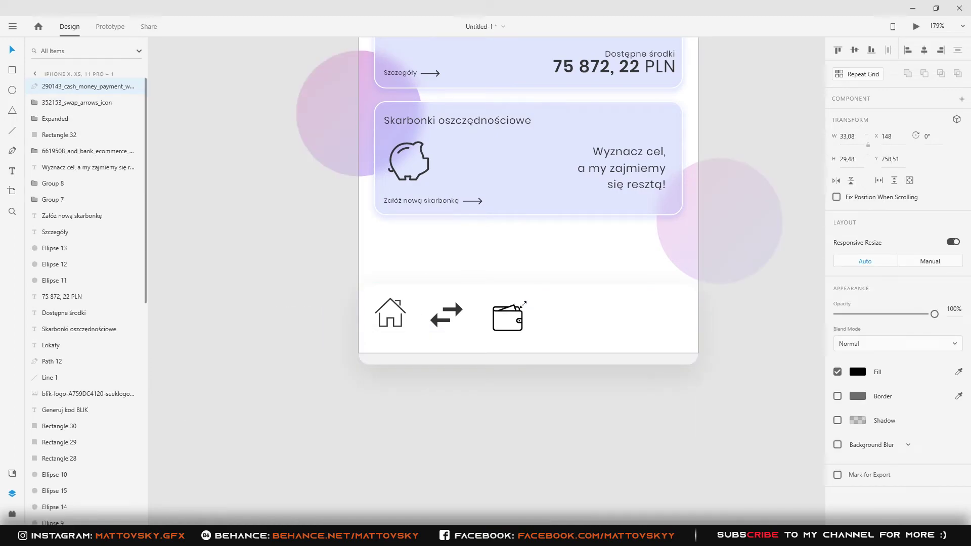
click(858, 372)
click(822, 412)
click(409, 161)
key(alt+Tab)
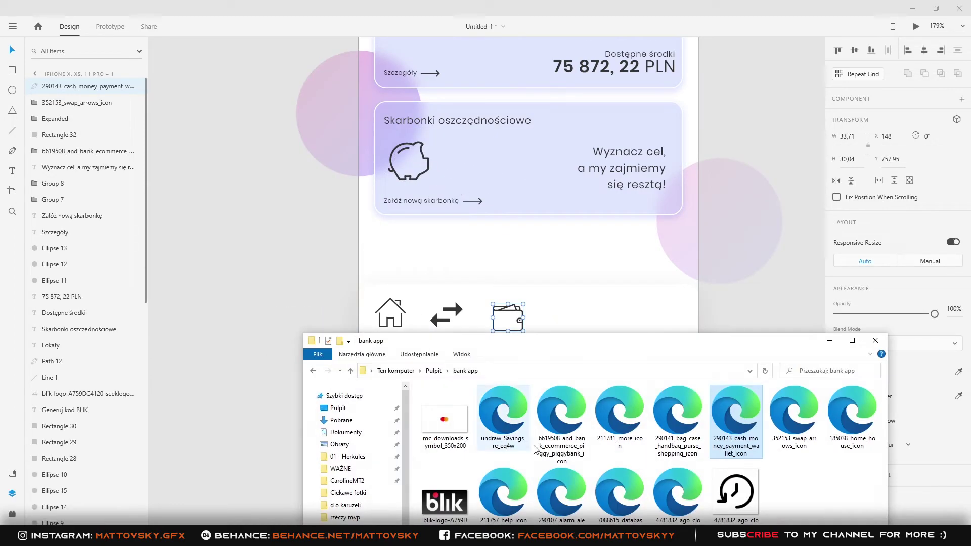
drag(677, 418, 305, 306)
click(314, 299)
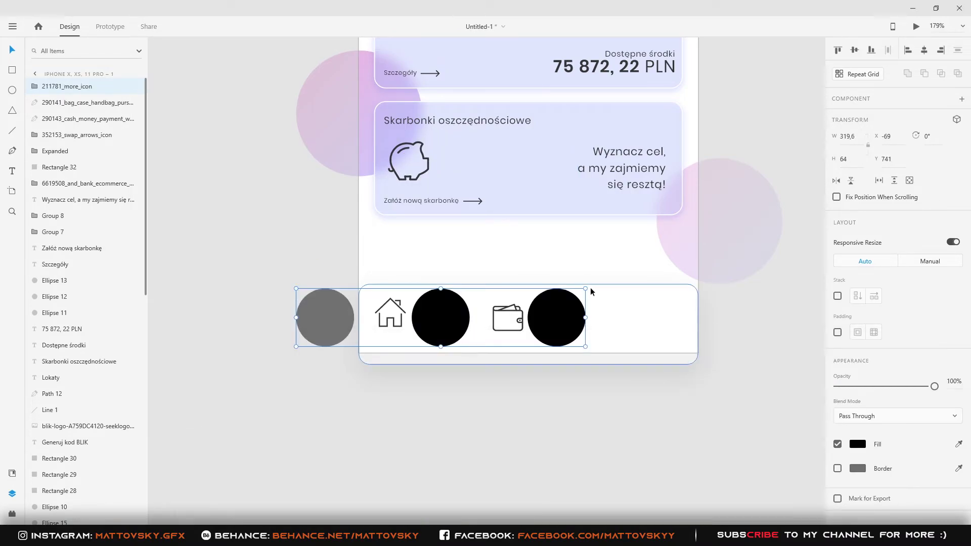
- Shrink the three-dot icon and fill it #333333
mouse_move(585, 288)
mouse_down()
mouse_move(349, 335)
mouse_move(638, 320)
mouse_up()
click(858, 444)
text(333333)
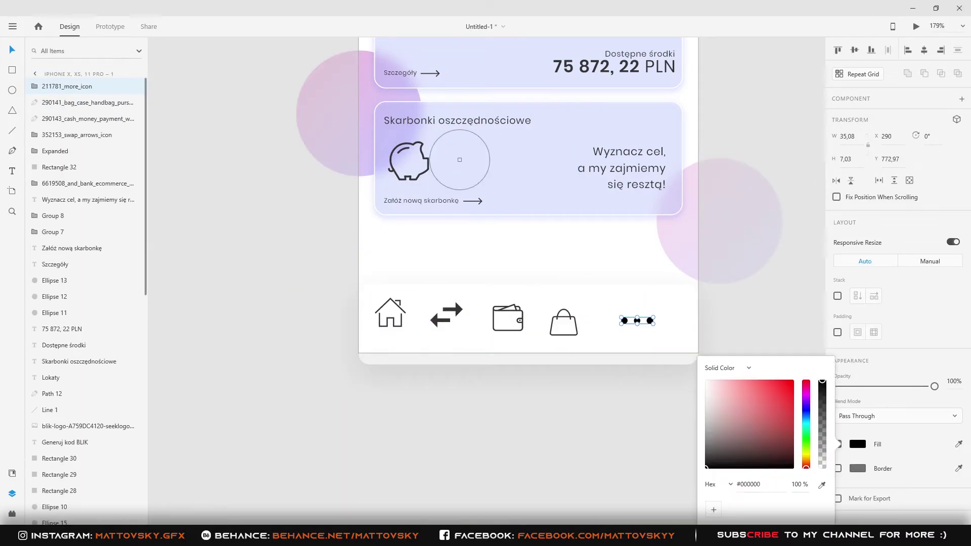
key(Escape)
- Space the wallet, bag and three-dot icons evenly along the bar
click(504, 314)
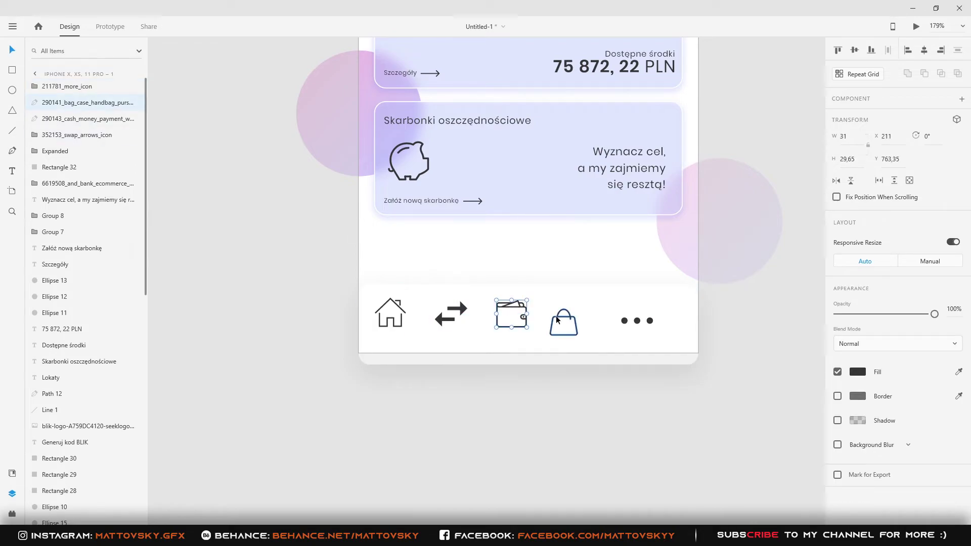
drag(637, 321, 667, 315)
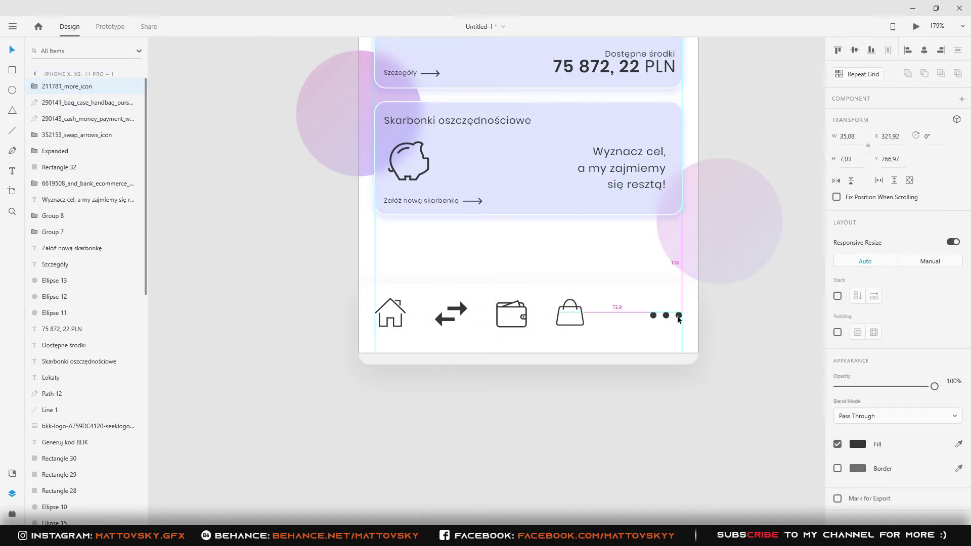
mouse_move(582, 314)
mouse_down()
mouse_move(614, 315)
mouse_move(537, 317)
mouse_up()
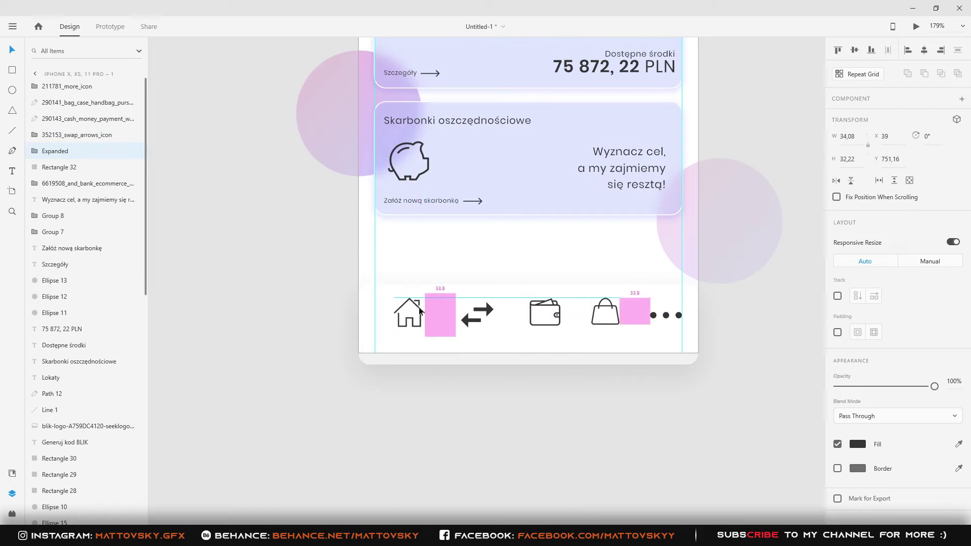
shift+click(538, 316)
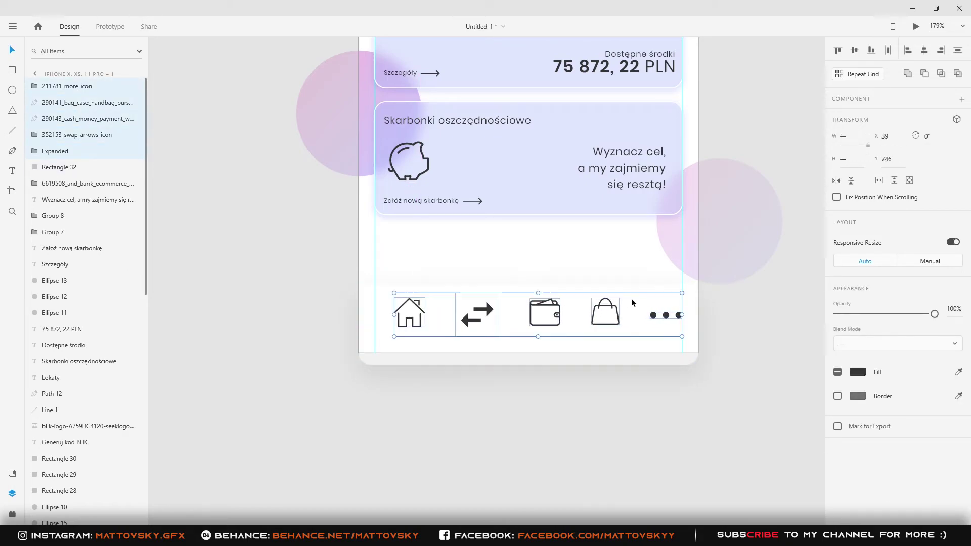
- Add a 'Start' label under the home icon and a 'Płatności' copy under the arrows
key(t)
click(384, 340)
text(Start)
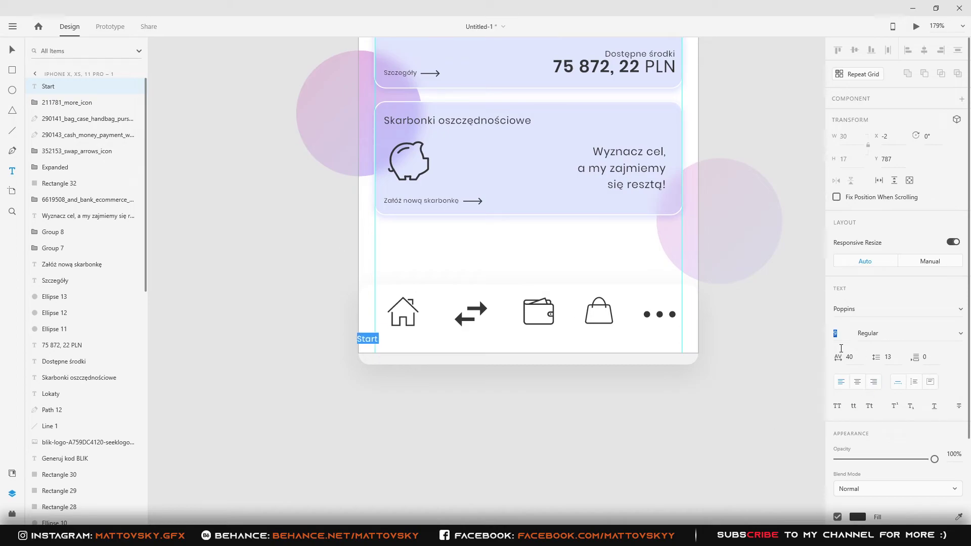
key(Escape)
drag(368, 338, 649, 342)
key(ctrl+d)
text(ci)
key(Escape)
- Create 'Produkty' and 'Oferty' labels under the wallet and bag, plus a copy for Więcej
key(ctrl+d)
double_click(544, 337)
key(ctrl+d)
double_click(601, 338)
text(Oferty)
key(Escape)
key(ctrl+d)
text(Więcej)
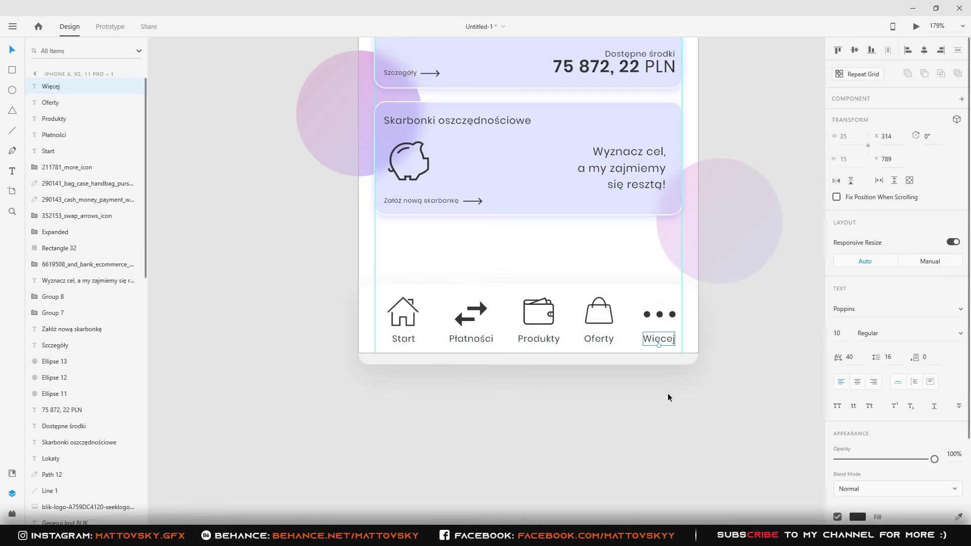
- Select all navigation icons and labels and nudge them left
key(Escape)
scroll(697, 229, down, 5)
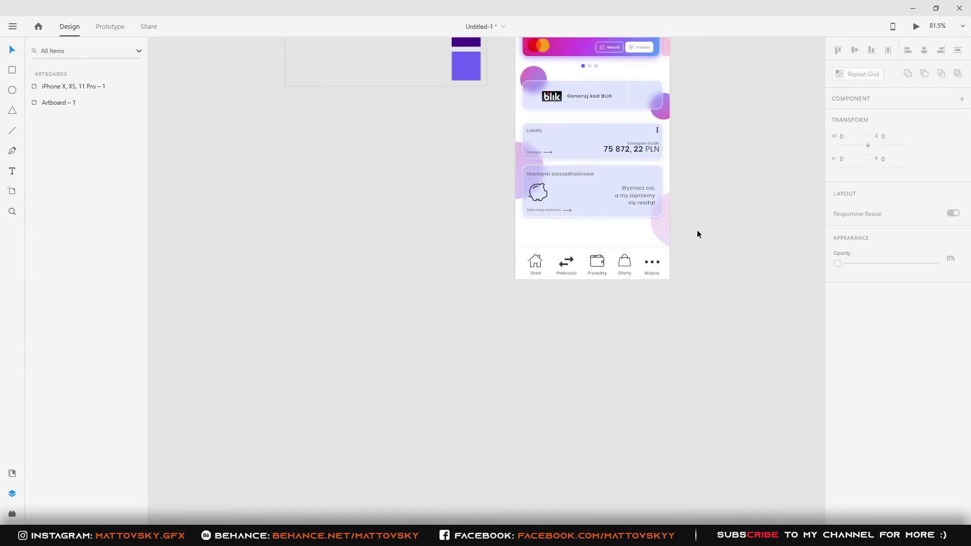
scroll(654, 261, up, 5)
drag(619, 306, 516, 346)
drag(620, 367, 226, 293)
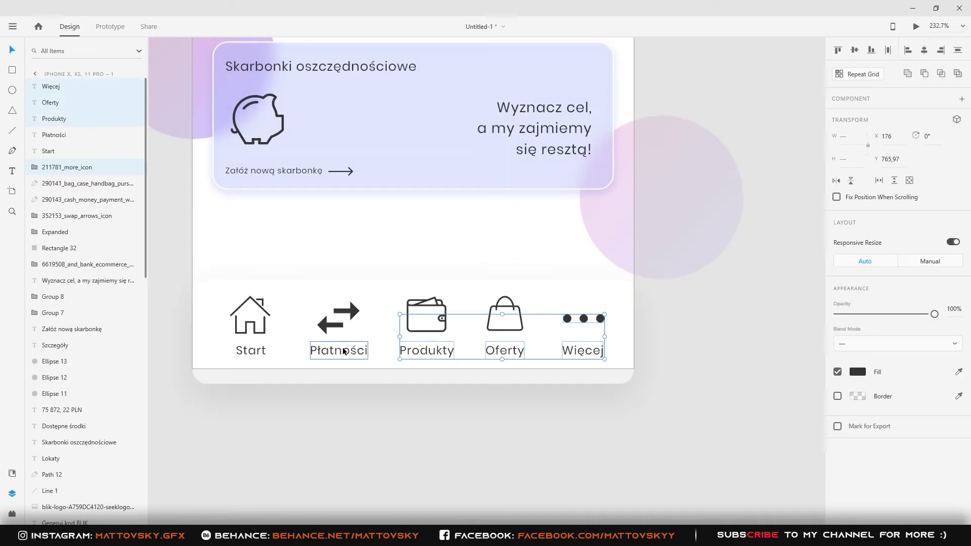
key(Left)
key(Left)
key(Left)
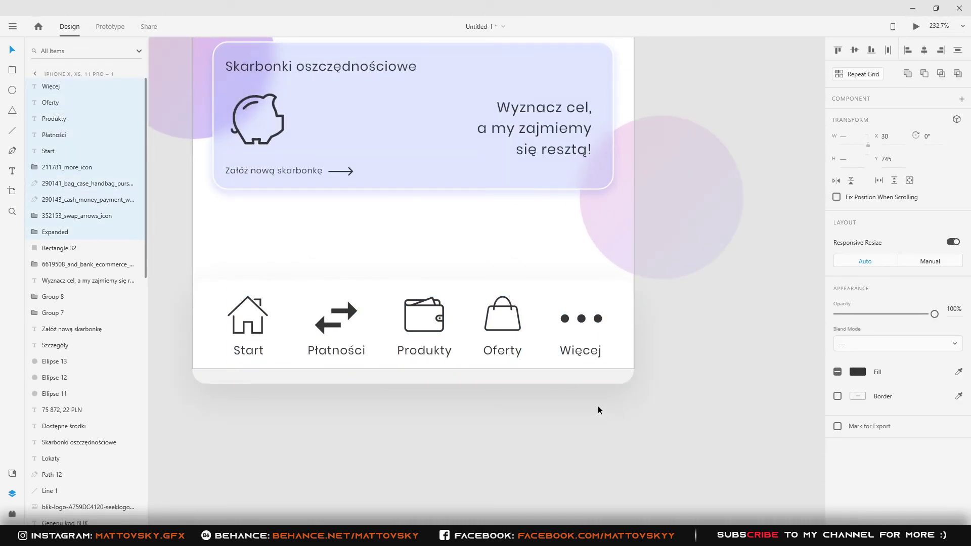
scroll(599, 409, down, 5)
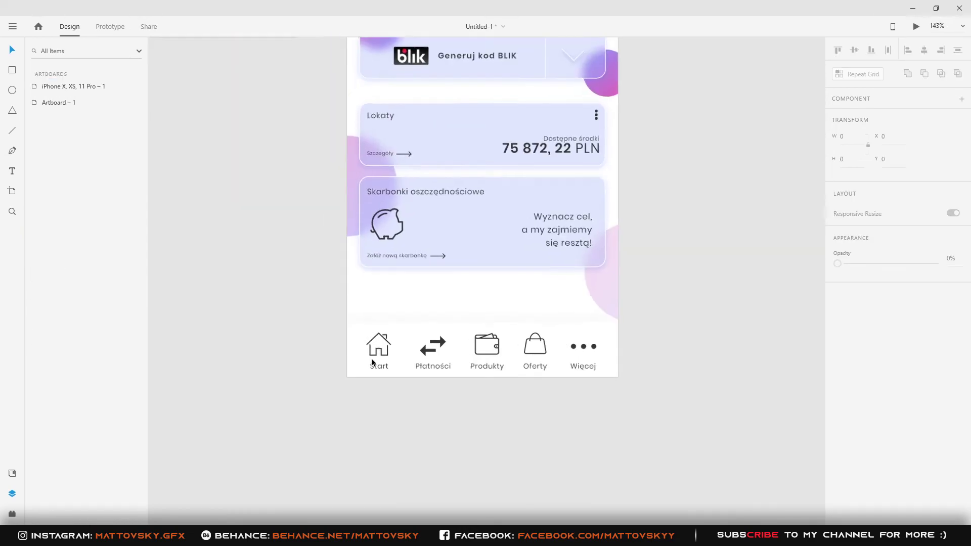
- Copy the savings card below it and retitle it 'Kupuj teraz, zapłać później. Jest na to sposób!'
scroll(371, 358, up, 5)
click(549, 144)
drag(549, 144, 549, 314)
click(433, 86)
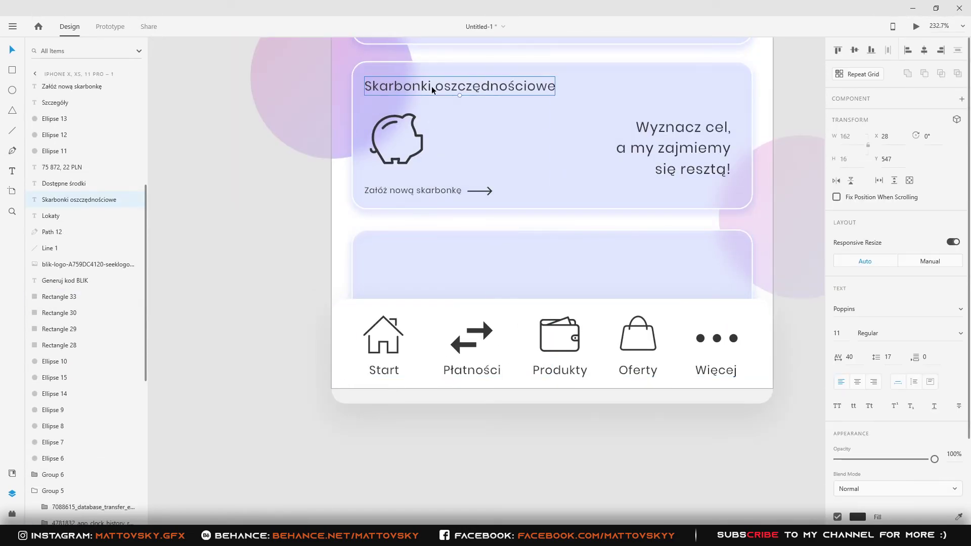
drag(434, 87, 440, 258)
double_click(443, 254)
text(Kupuj teraz,)
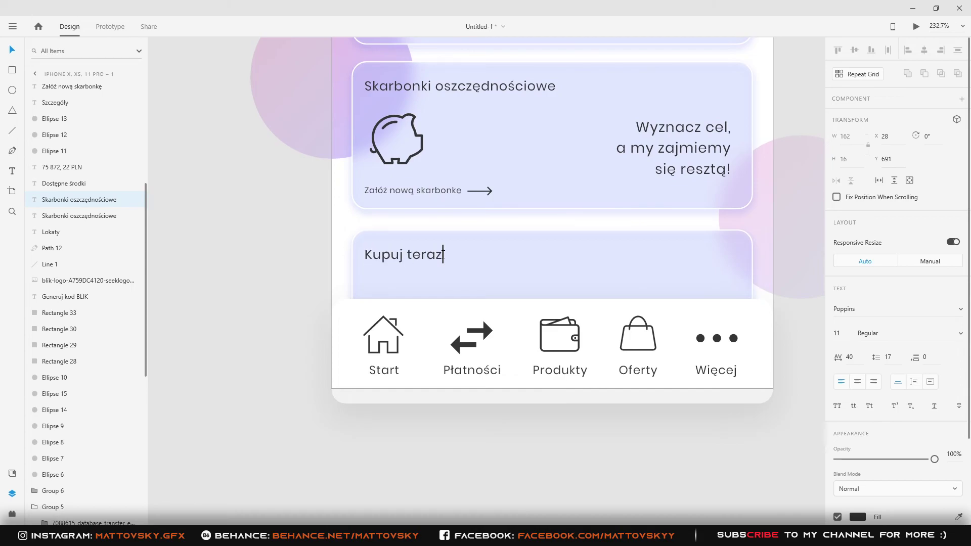
text( zapłać)
key(Return)
text(później. Jest na )
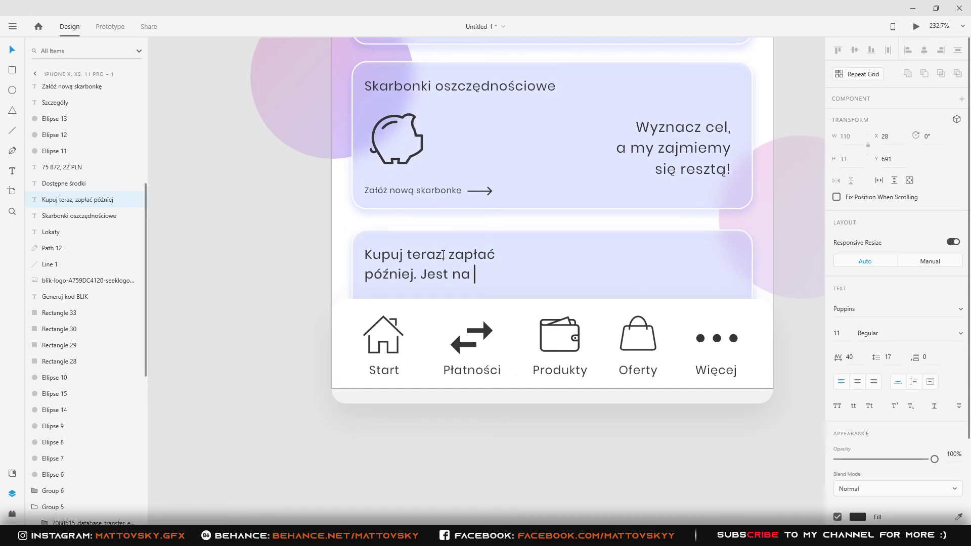
text(to sposób!)
key(Escape)
- Import the undraw savings illustration, shrink it into the promo card, and reorder its layer
drag(599, 399, 253, 251)
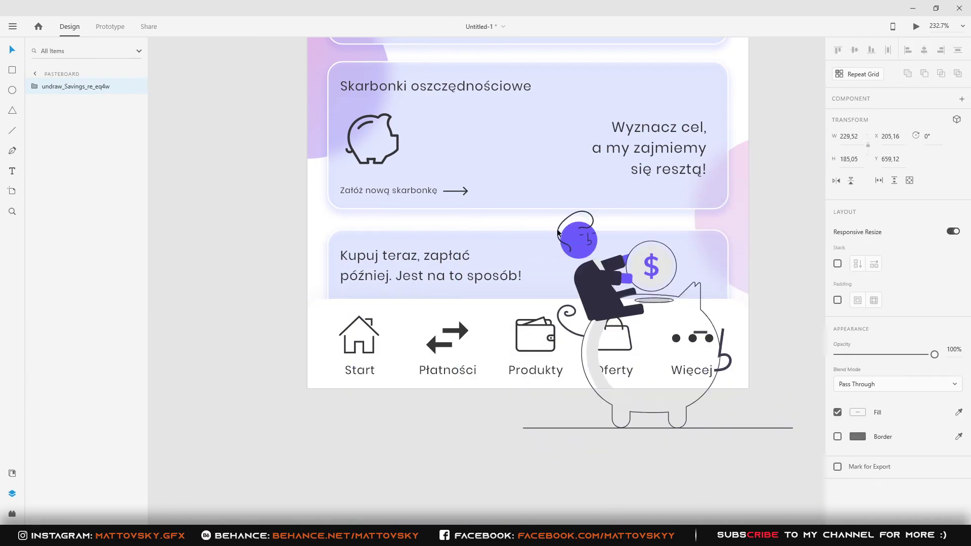
drag(558, 360, 626, 295)
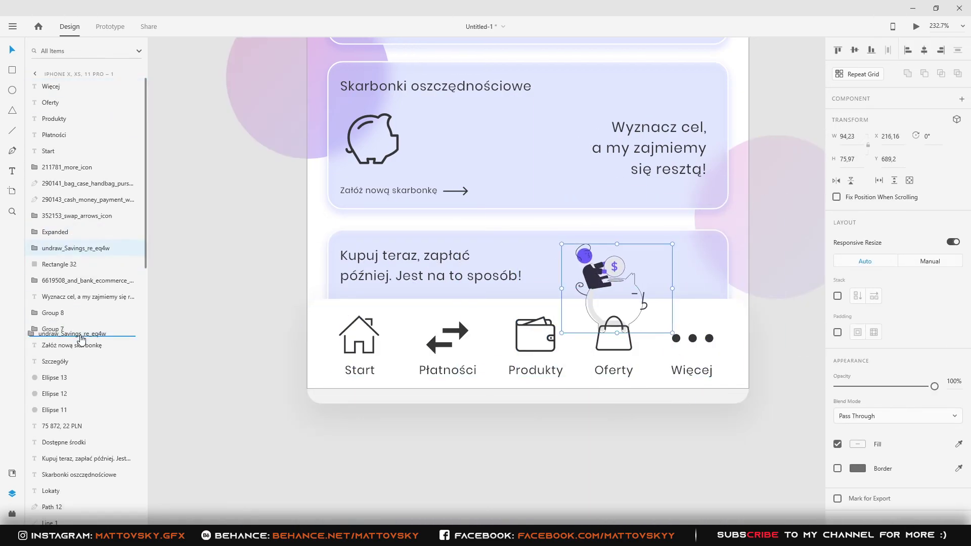
drag(75, 86, 97, 329)
click(602, 267)
- Draw a short line above the Start tab
key(Escape)
key(l)
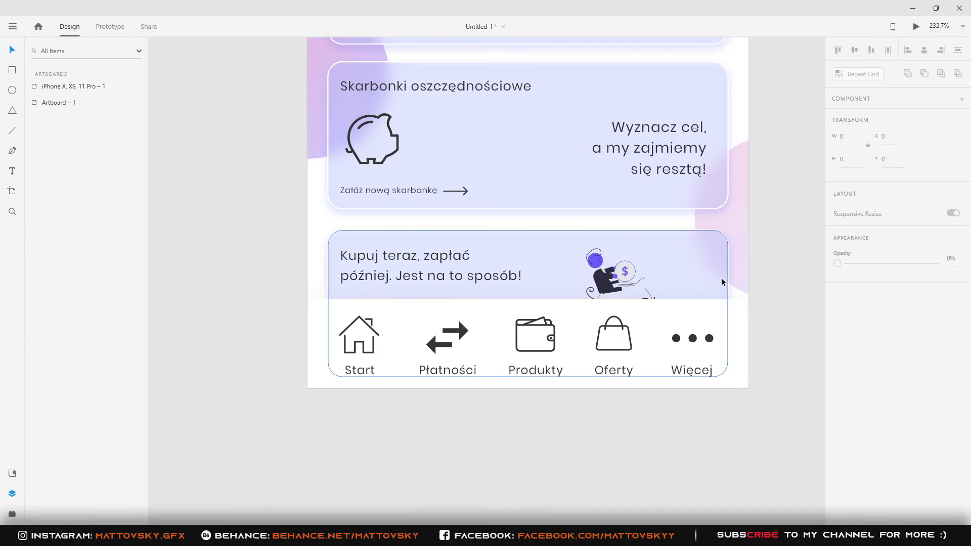
scroll(478, 298, up, 1)
scroll(409, 282, up, 1)
drag(408, 283, 475, 283)
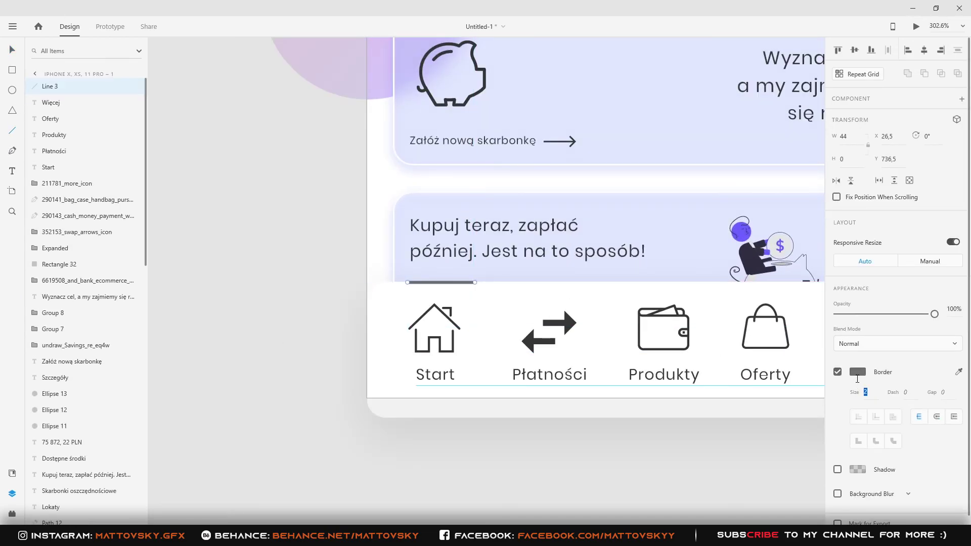
- Make the indicator line above Start purple #6D63F5
scroll(478, 299, down, 5)
scroll(479, 299, up, 3)
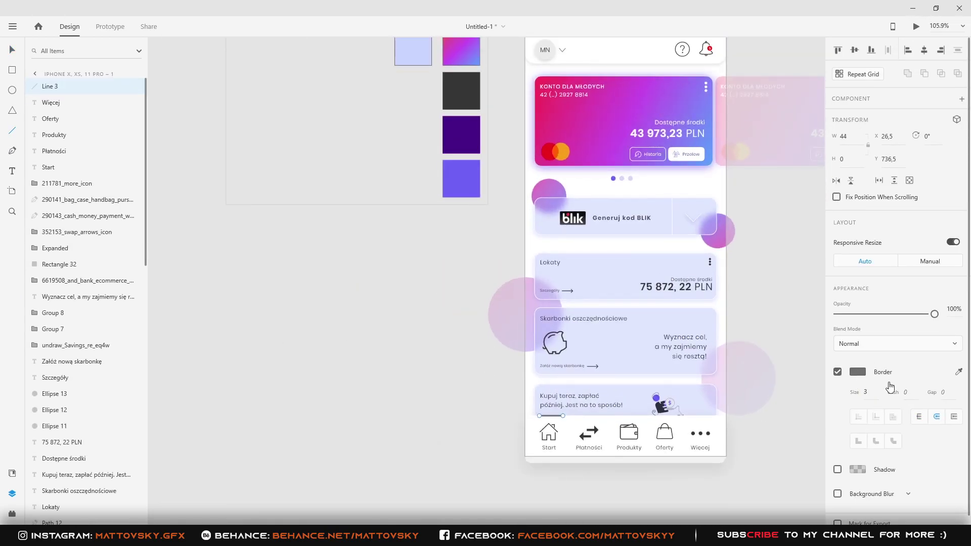
click(858, 372)
click(462, 174)
key(v)
- Colour the Start label purple #6D63F5 to mark it active
scroll(472, 363, down, 2)
scroll(517, 486, up, 4)
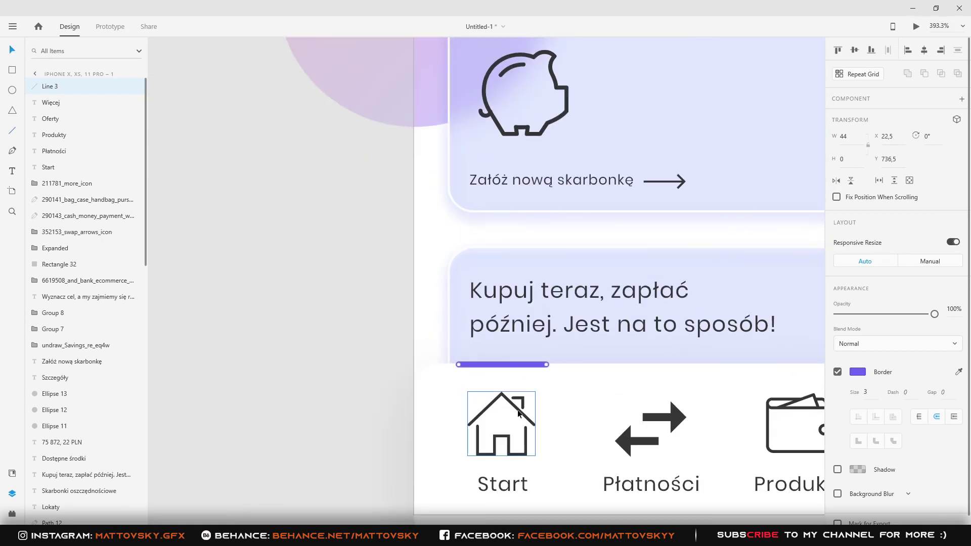
click(517, 486)
scroll(483, 378, down, 5)
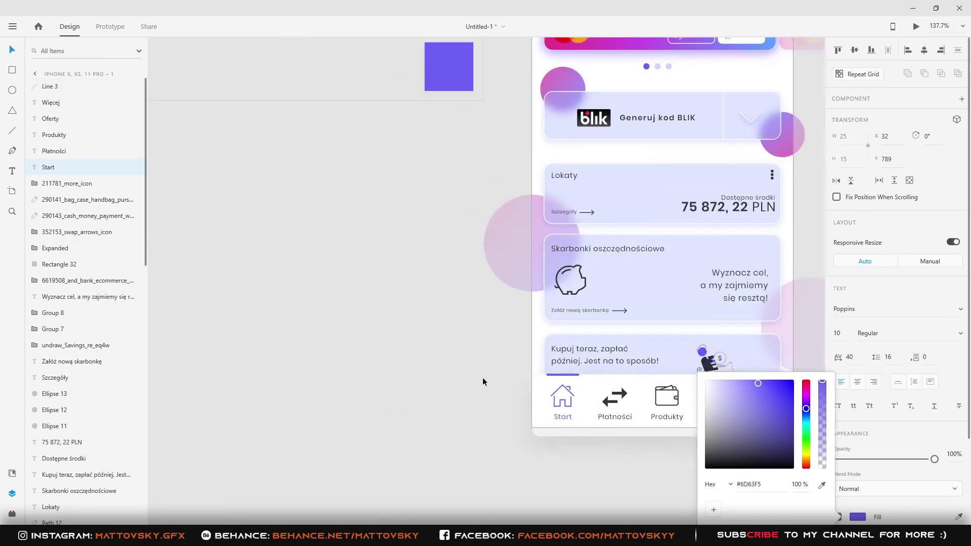
click(742, 264)
scroll(742, 263, down, 2)
scroll(768, 224, up, 2)
click(275, 79)
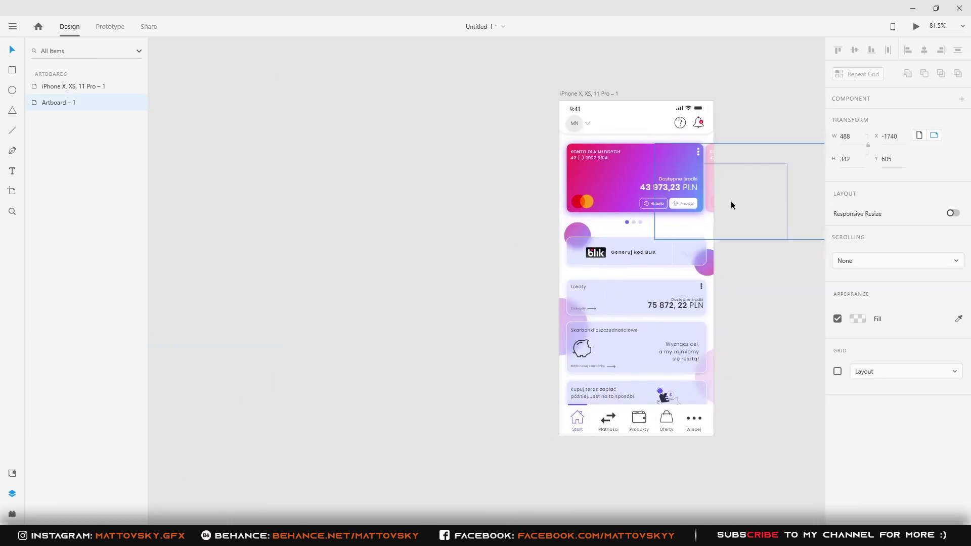
scroll(654, 180, up, 2)
scroll(648, 128, up, 1)
scroll(735, 117, up, 3)
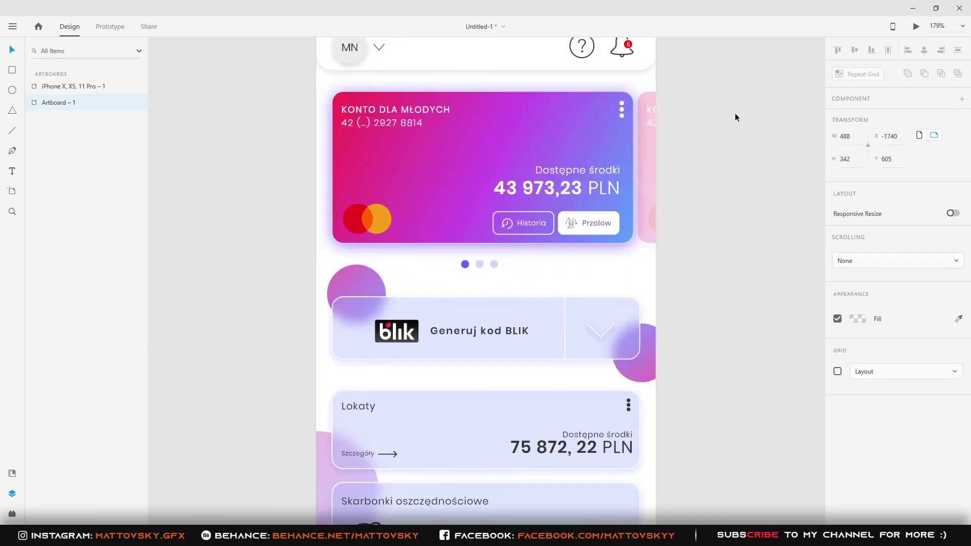
drag(778, 457, 776, 209)
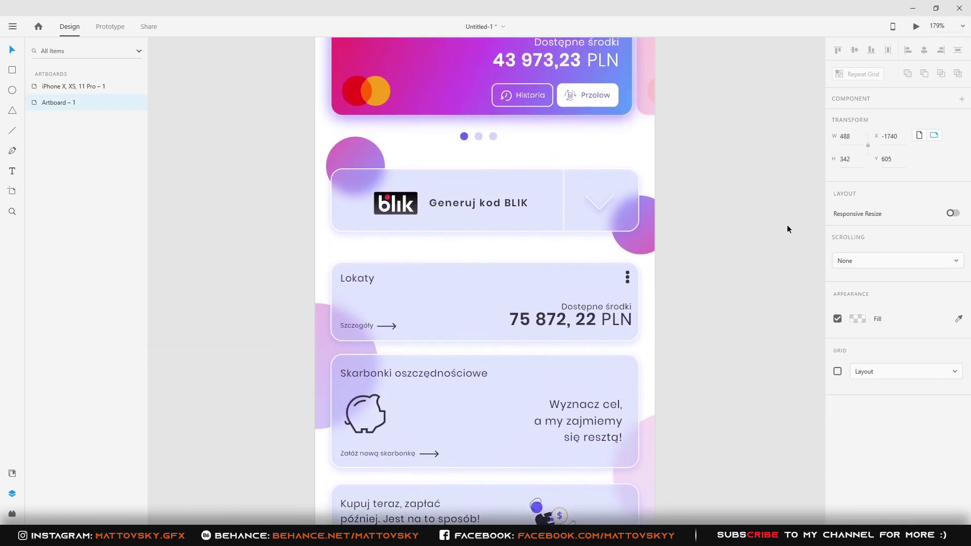